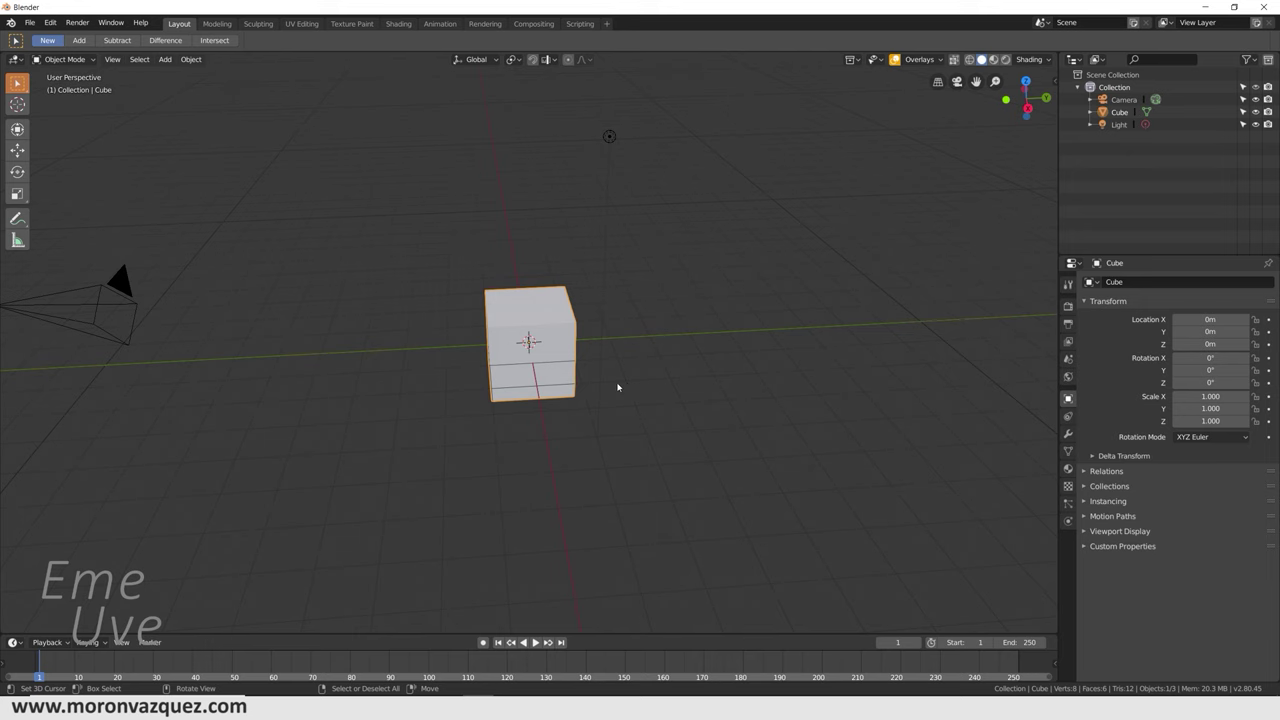
- Delete the default cube, camera and light from the scene
mouse_move(557, 434)
middle_mouse_down()
mouse_move(586, 447)
mouse_move(596, 494)
mouse_move(579, 490)
middle_mouse_up()
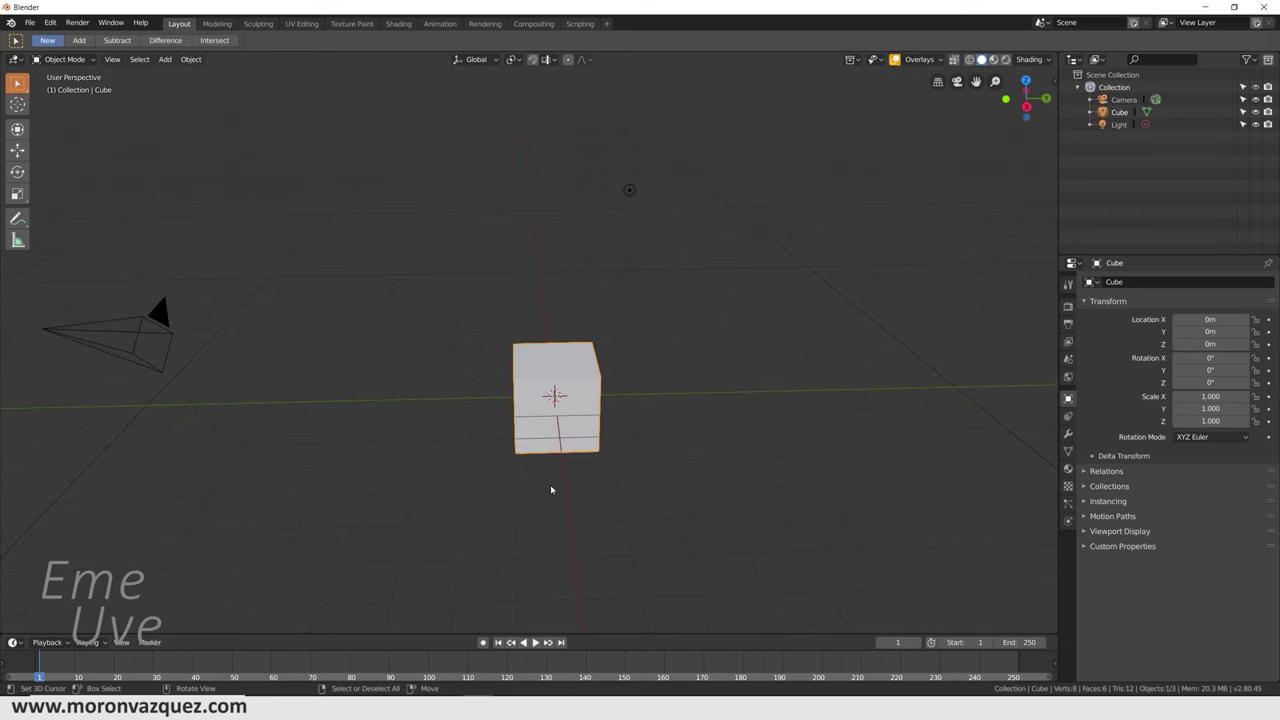
key("a")
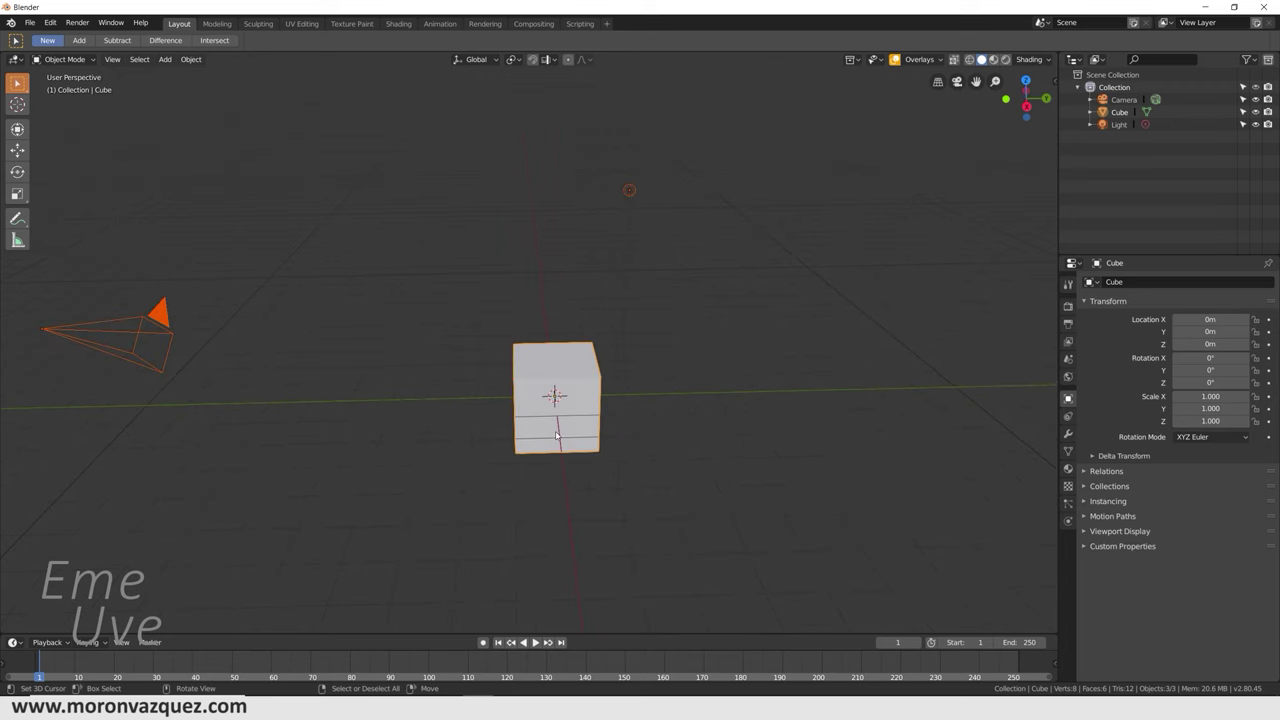
key("Delete")
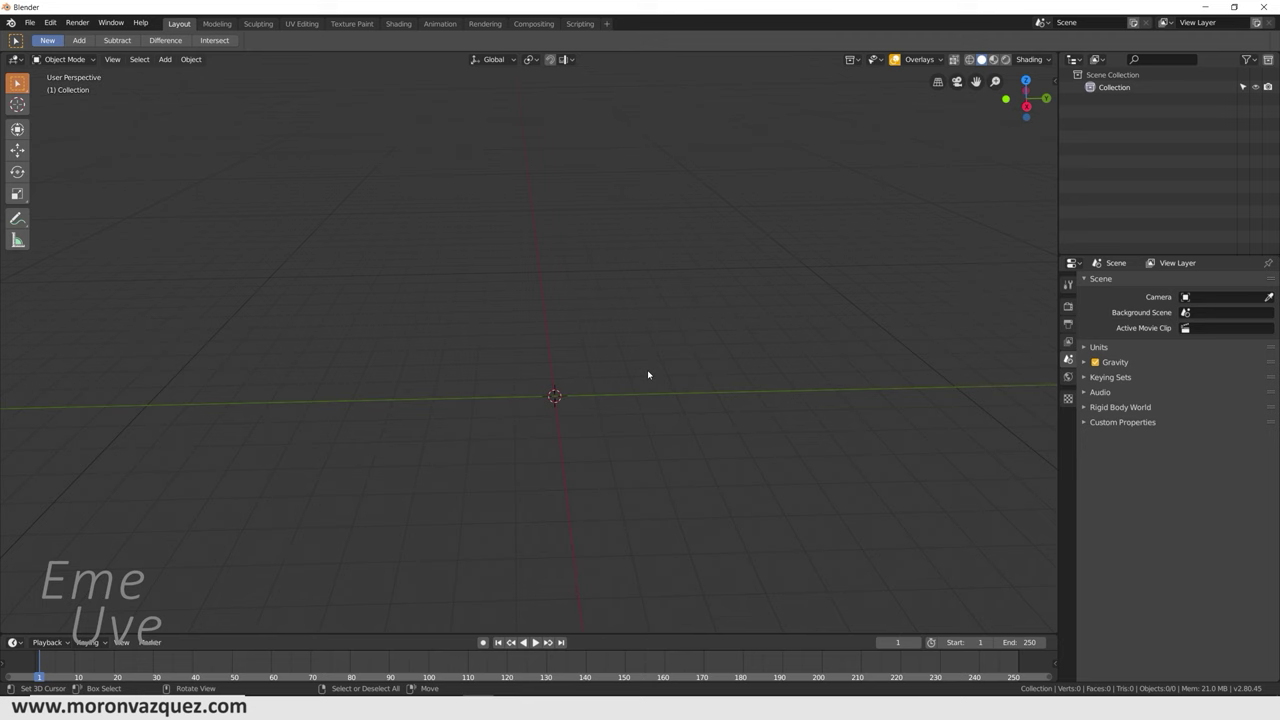
- Add a trial cylinder with 6 vertices to form a hexagonal prism
key("shift+a")
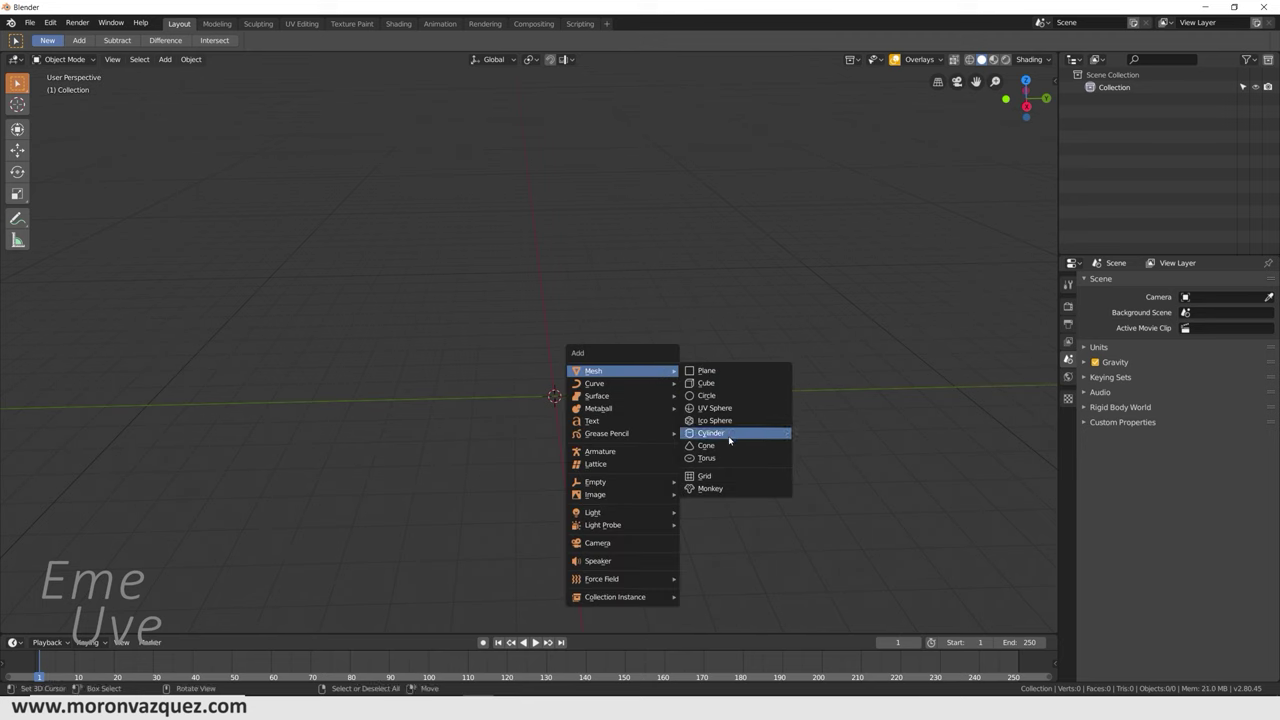
left_click(729, 440)
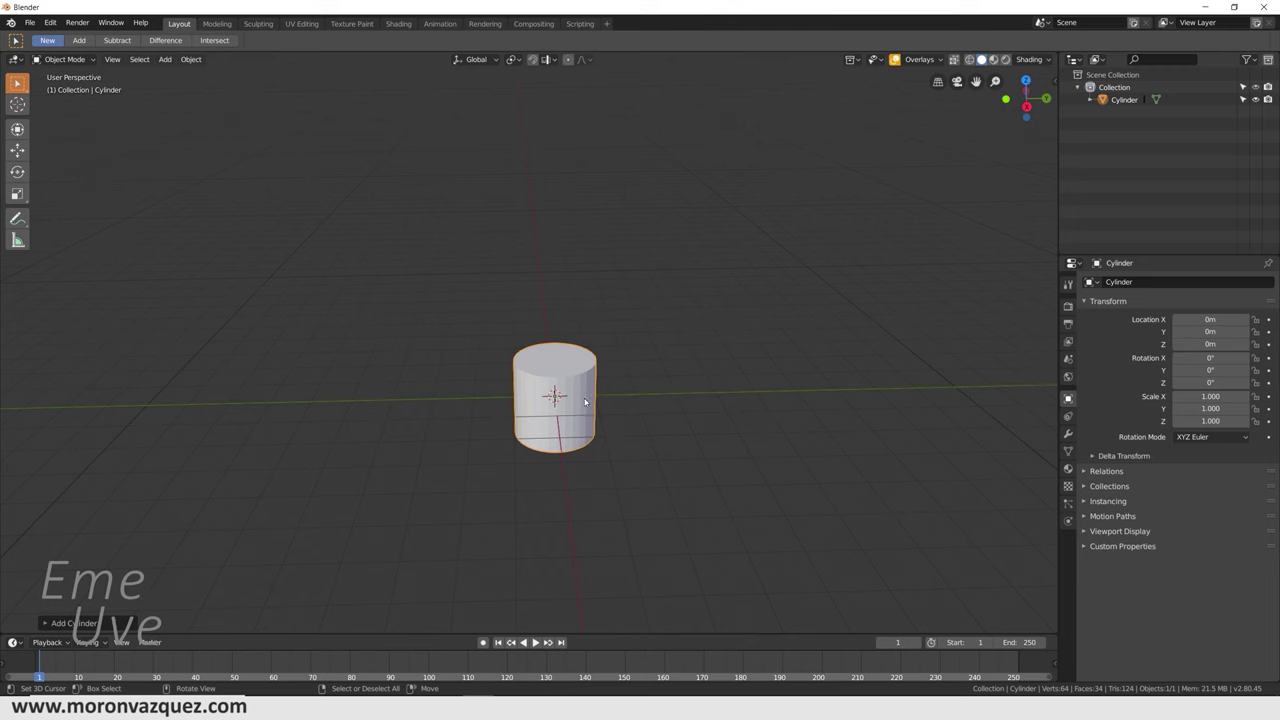
left_click(70, 623)
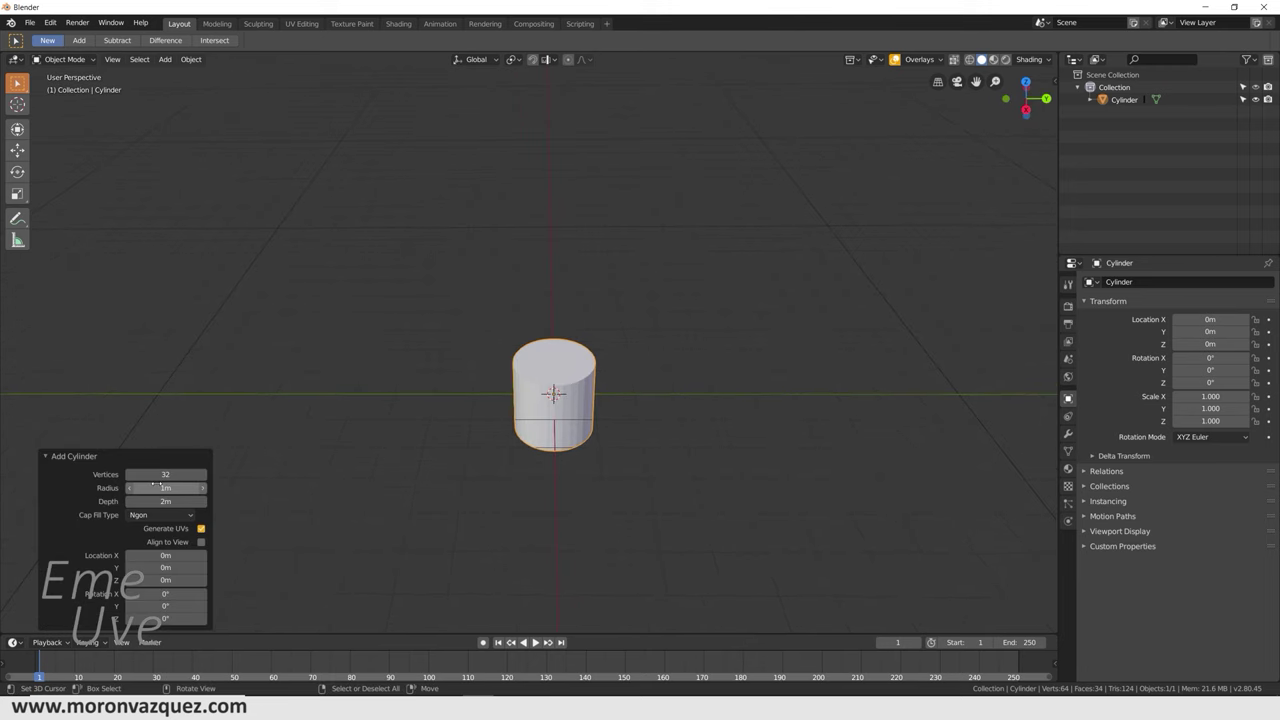
left_click(171, 474)
type("6")
key("Return")
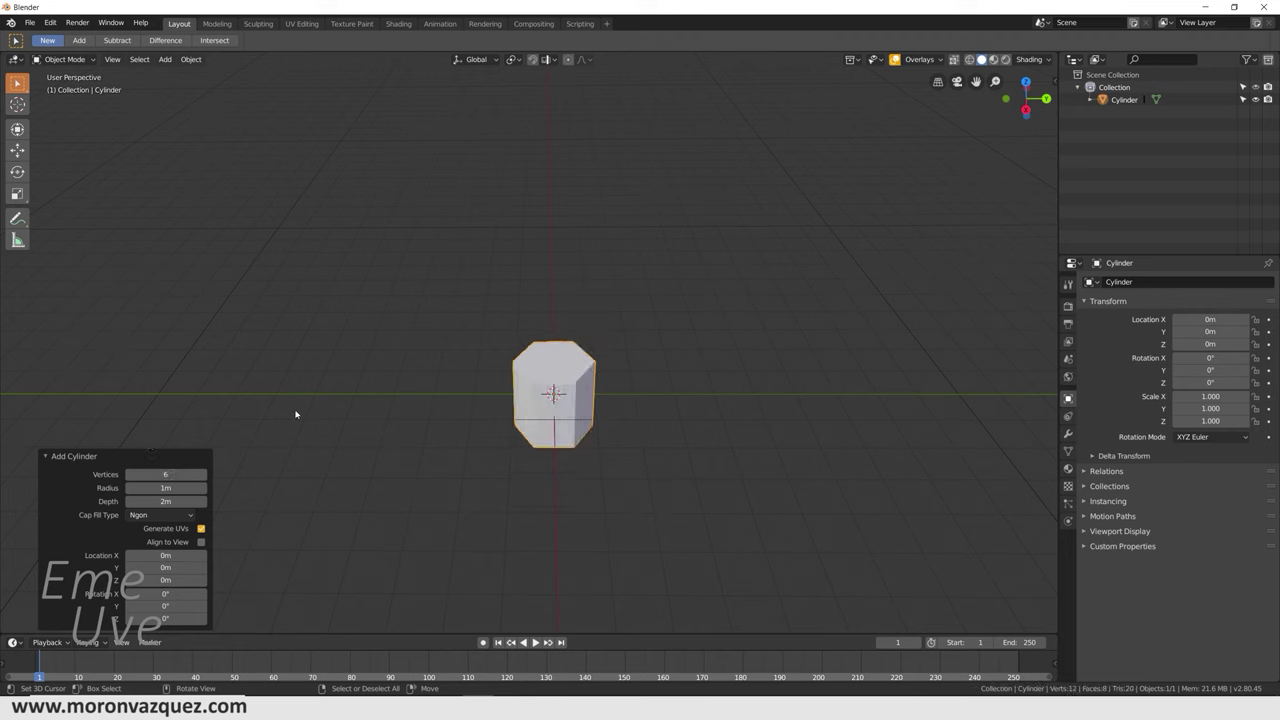
- Flatten the trial cylinder to about a third of its height, then delete it
left_click(17, 129)
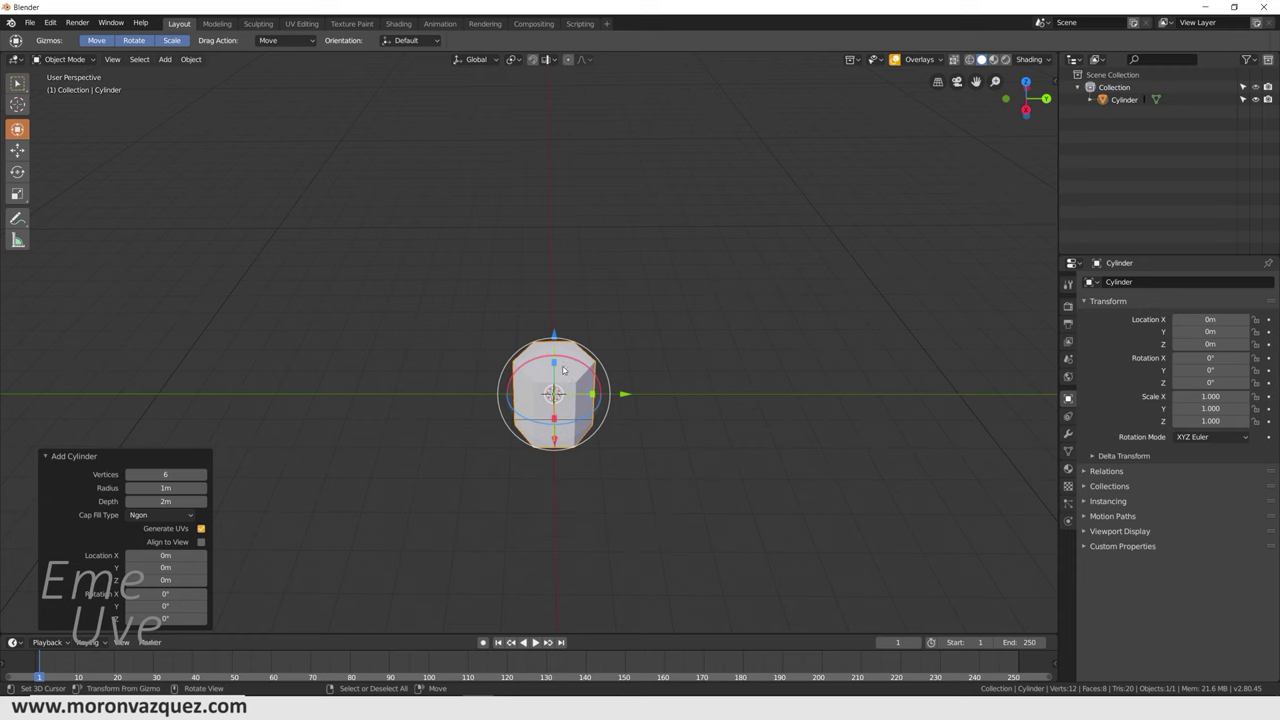
middle_click_drag(563, 370, 586, 357)
left_click_drag(560, 358, 560, 382)
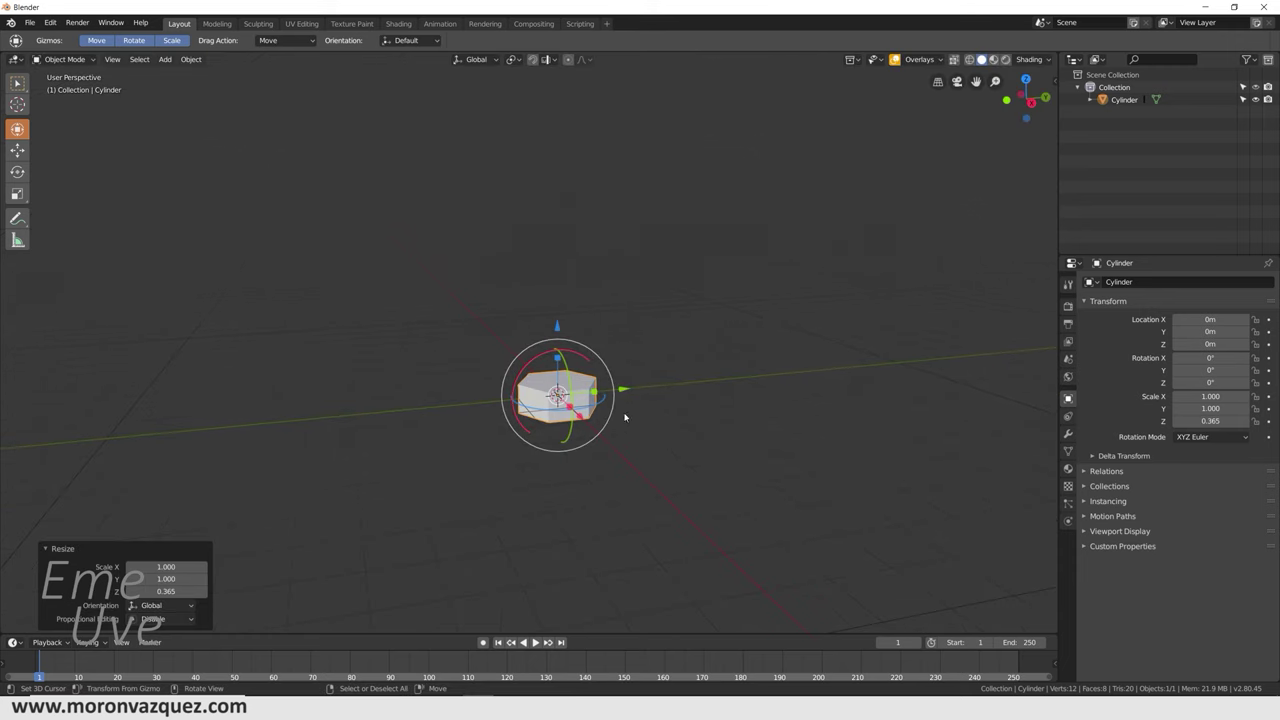
middle_click_drag(625, 417, 569, 403)
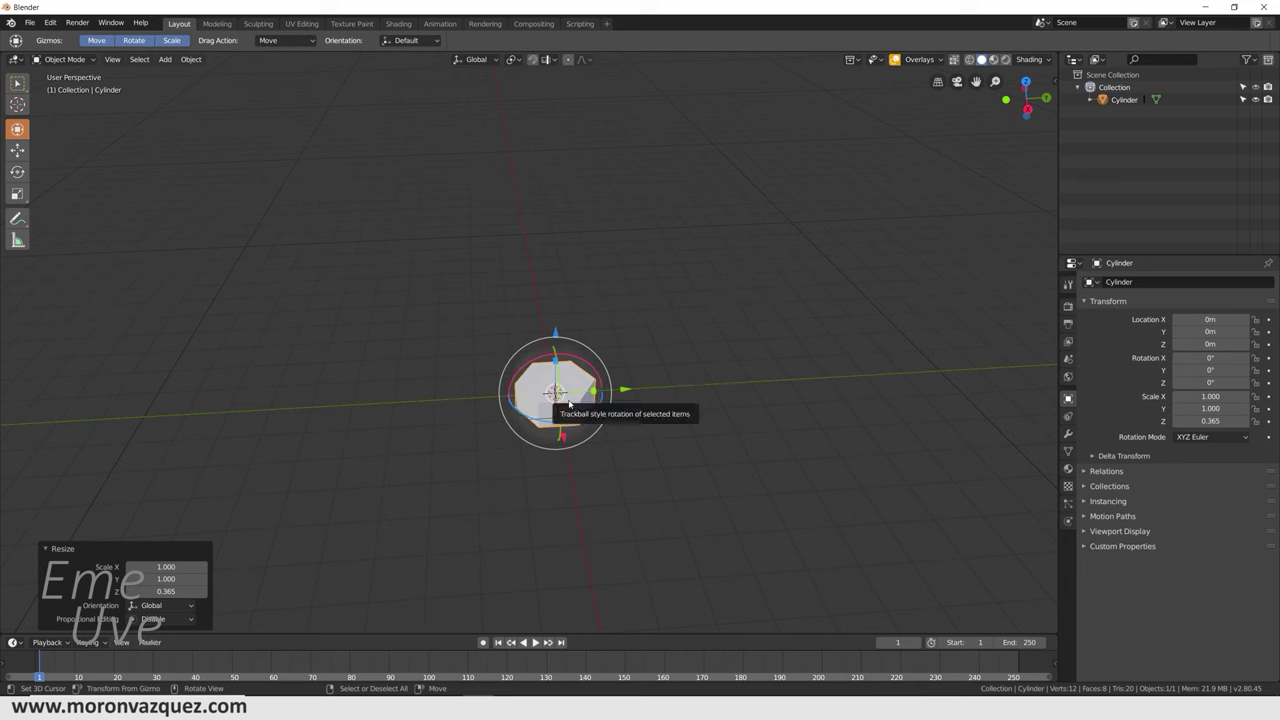
key("Delete")
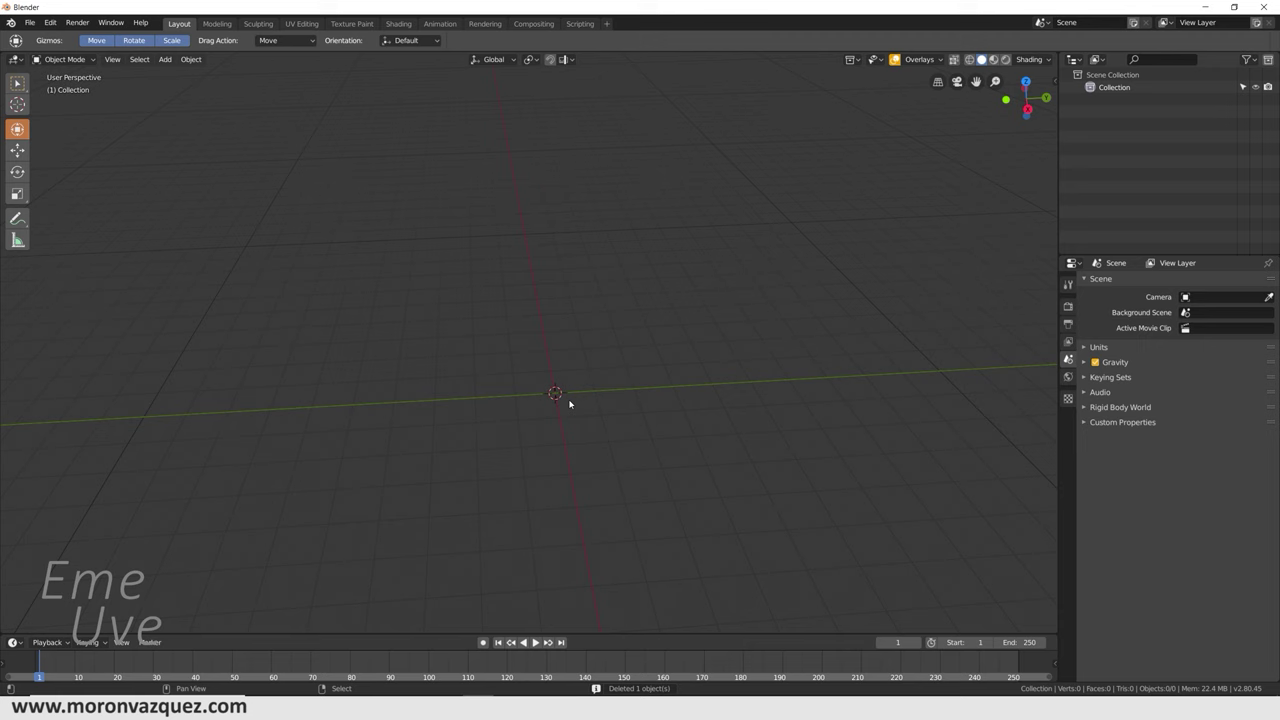
- Add a trial circle mesh, enlarge it, then undo and delete it
key("shift+a")
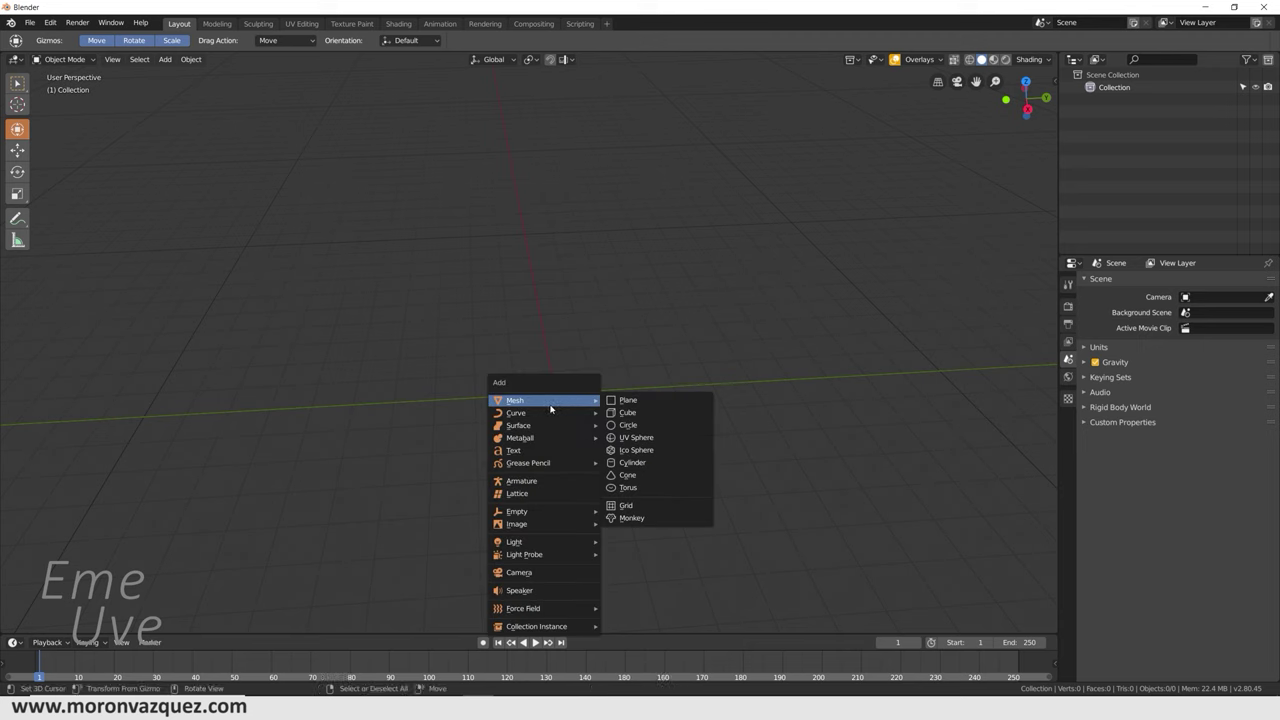
left_click(649, 428)
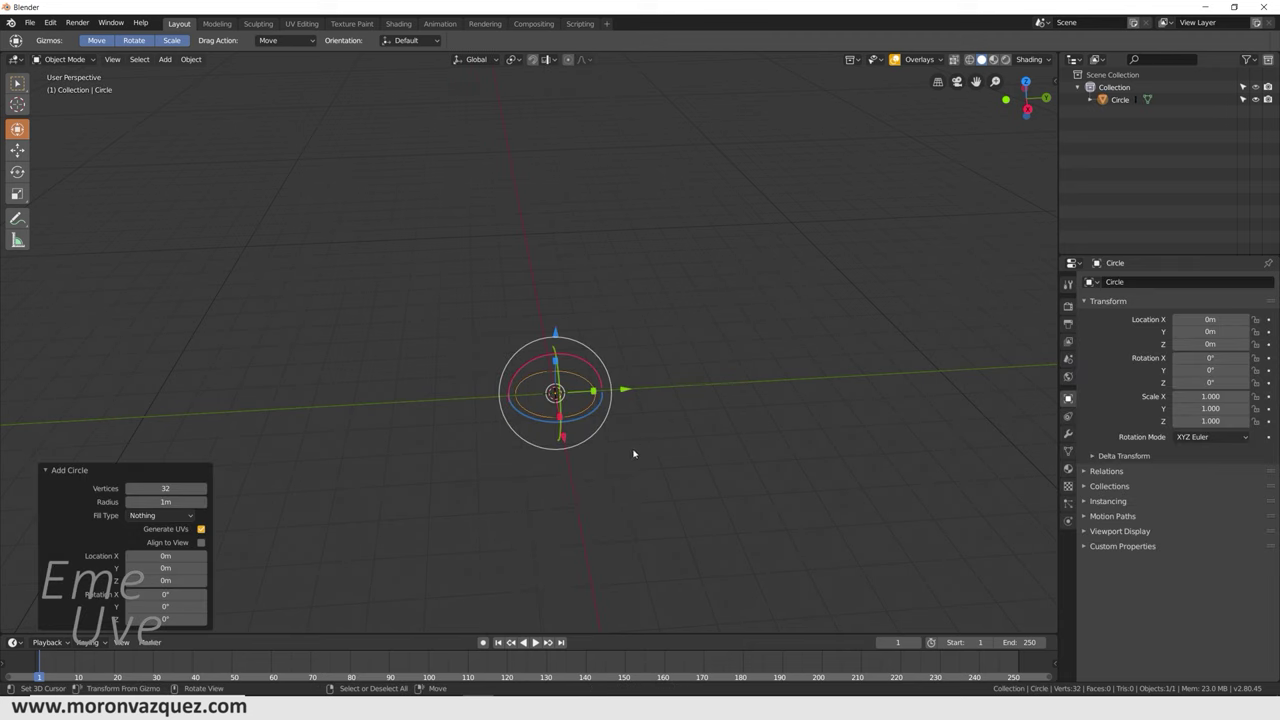
key("s")
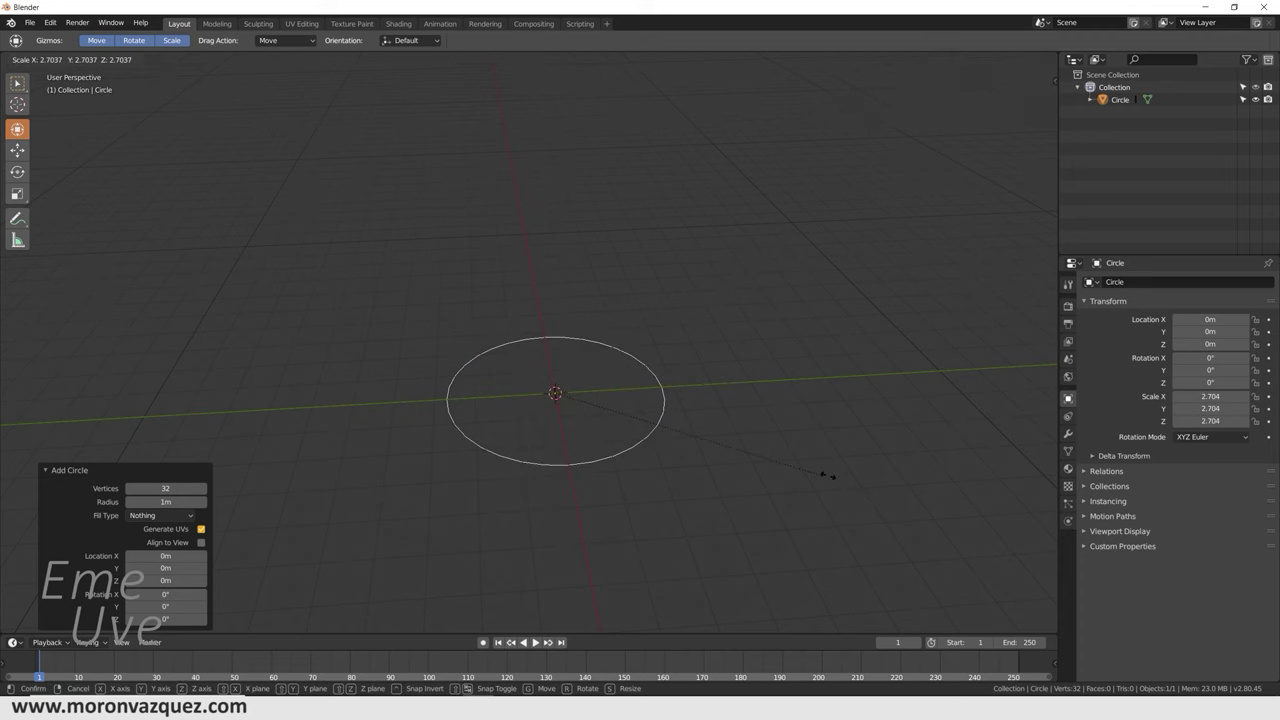
left_click(808, 486)
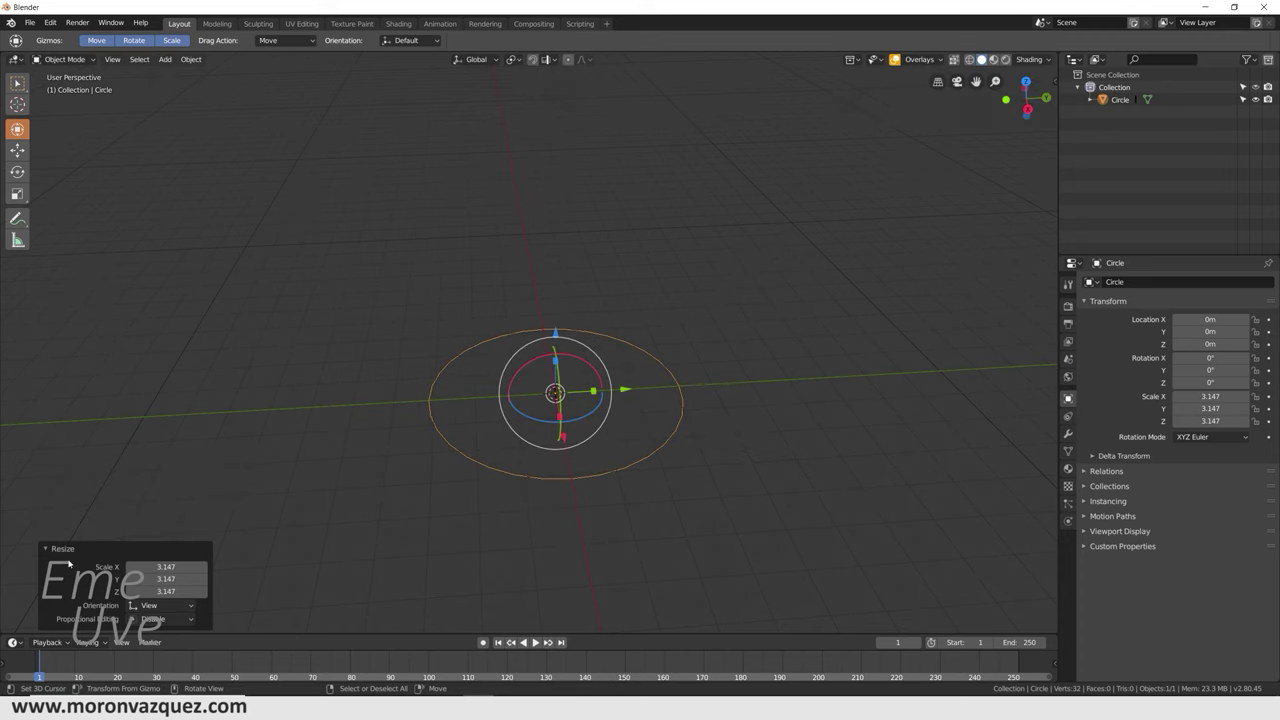
key("ctrl+z")
key("Delete")
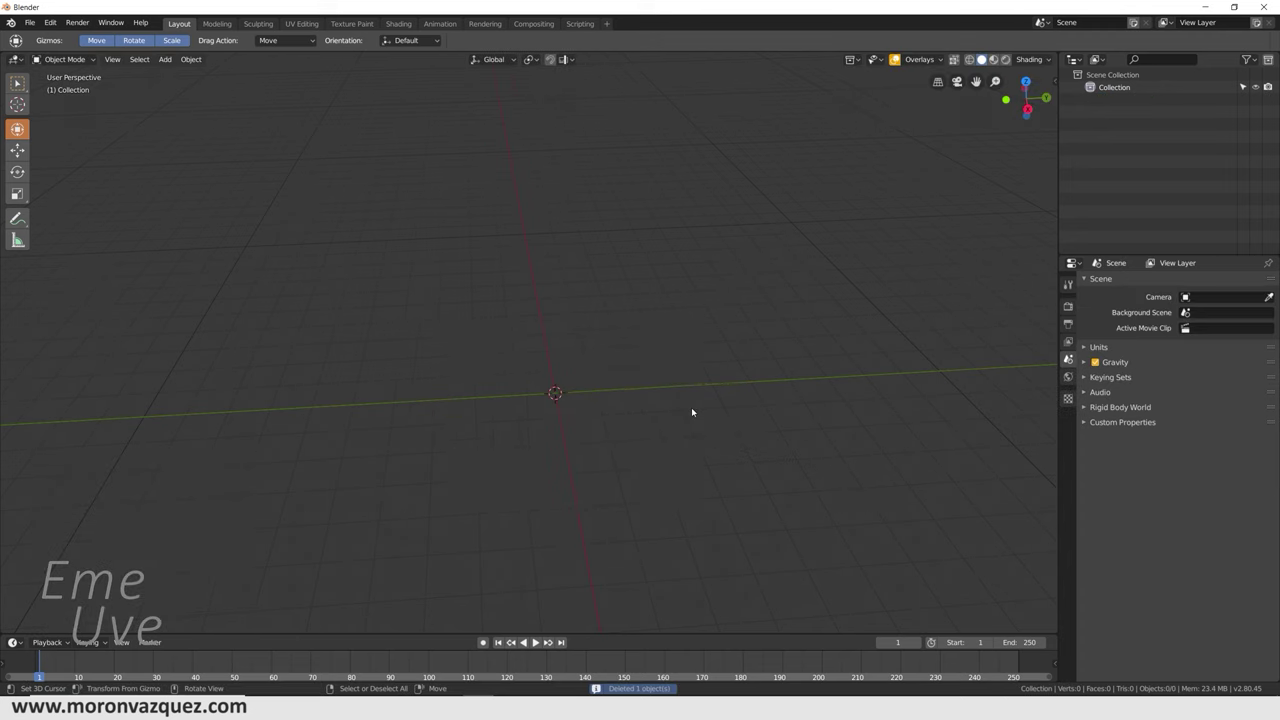
- Add a 6-vertex circle and scale it uniformly to 3.224
key("shift+a")
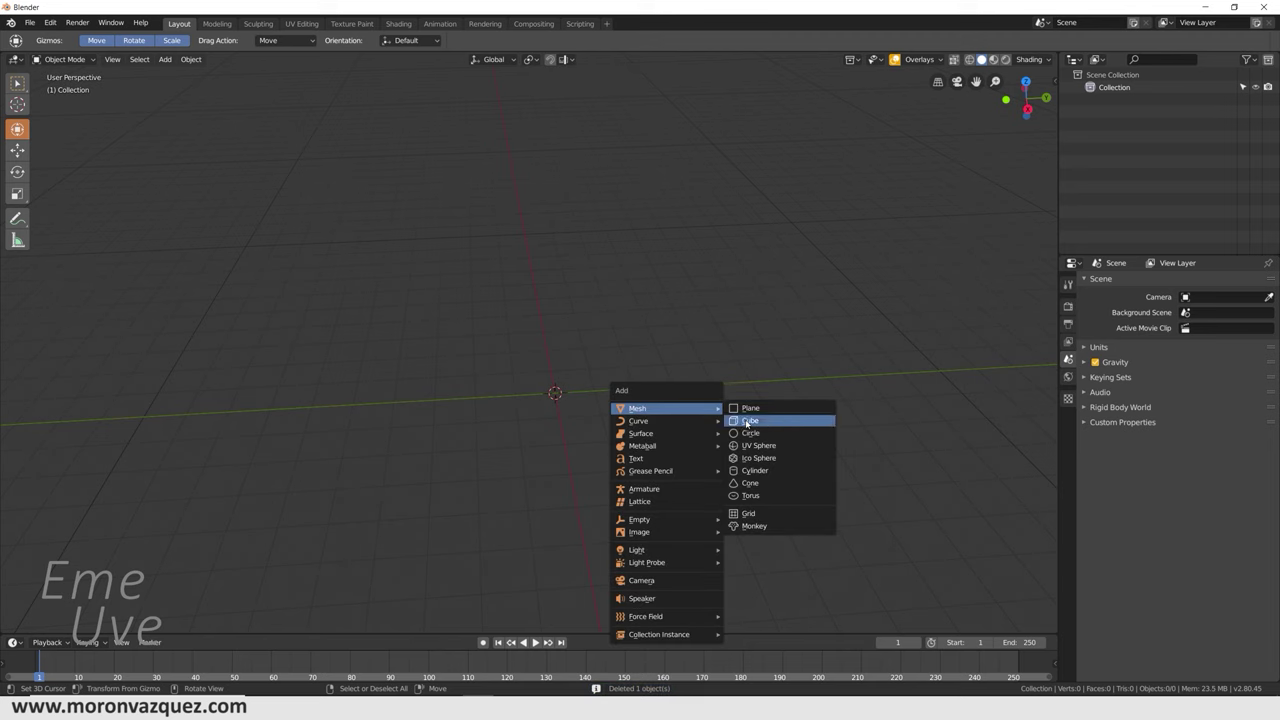
left_click(759, 436)
left_click(165, 488)
type("6")
key("Return")
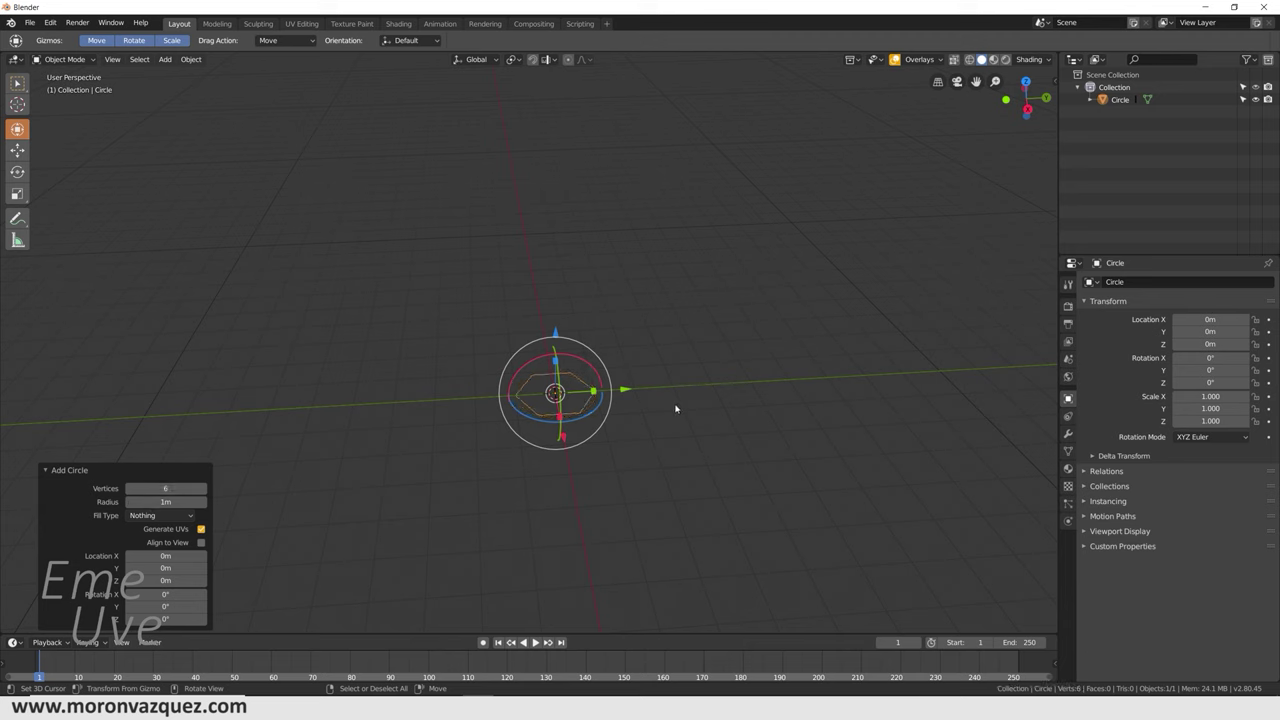
key("s")
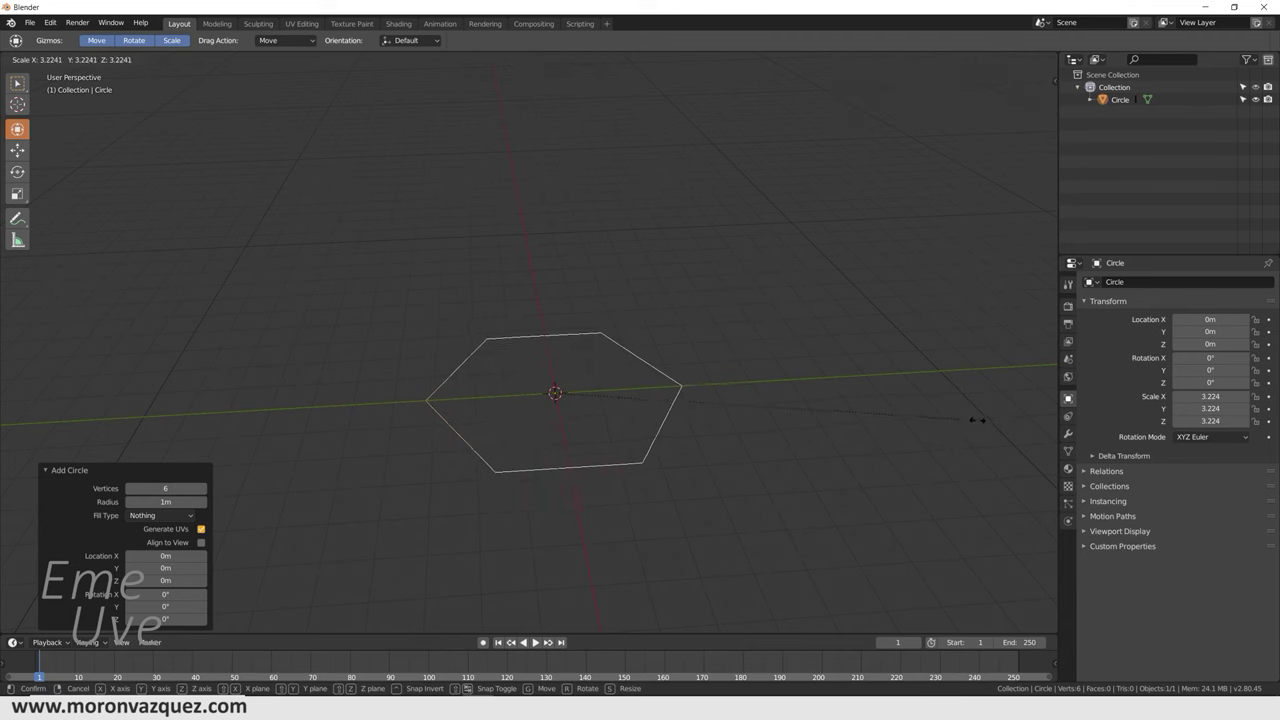
left_click(970, 425)
middle_click_drag(968, 426, 662, 421)
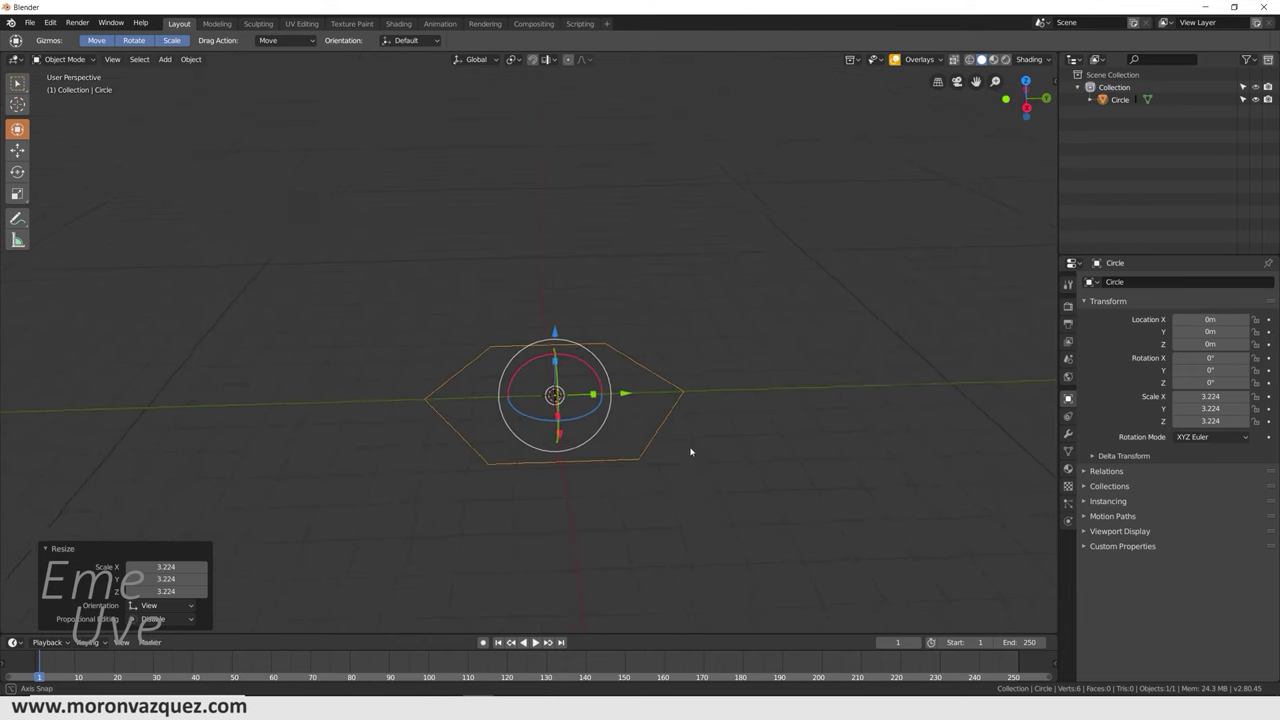
left_click(62, 59)
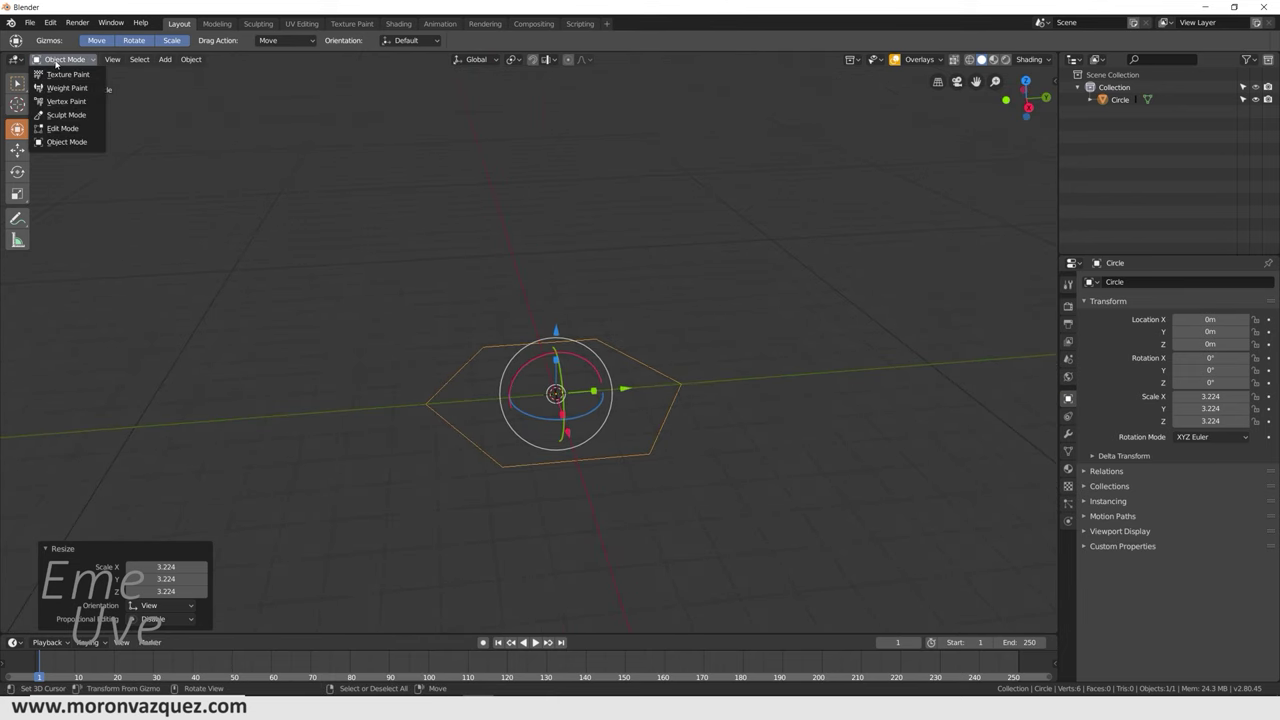
- In Edit Mode, fill the hexagon outline with an inward extrusion scaled to 0
left_click(51, 131)
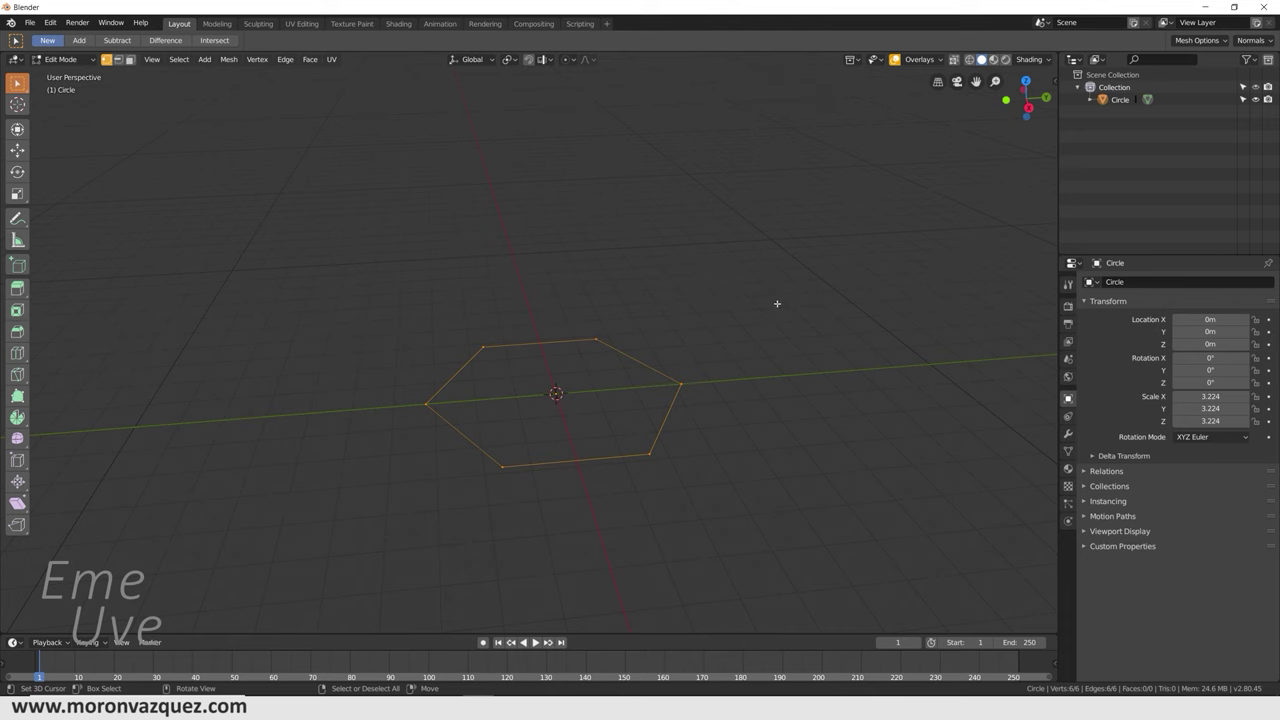
type("es0")
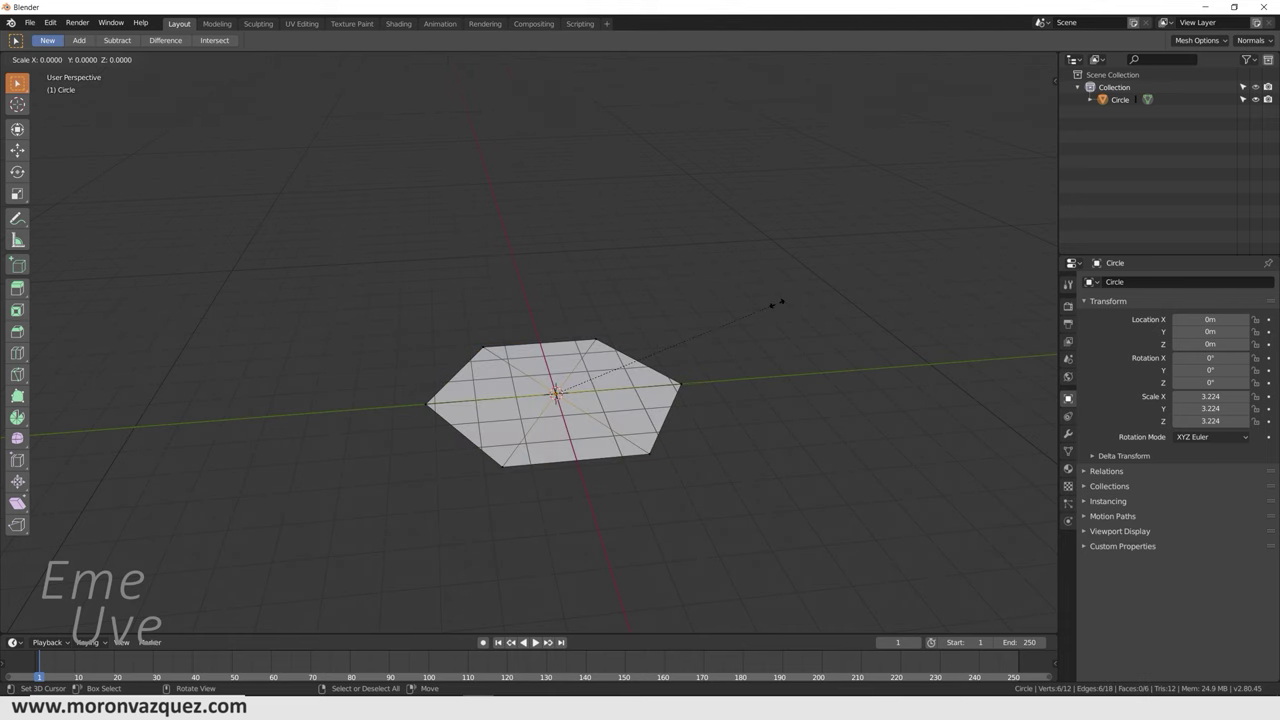
key("Return")
mouse_move(777, 303)
middle_mouse_down()
mouse_move(743, 397)
mouse_move(737, 337)
mouse_move(753, 332)
mouse_move(752, 363)
middle_mouse_up()
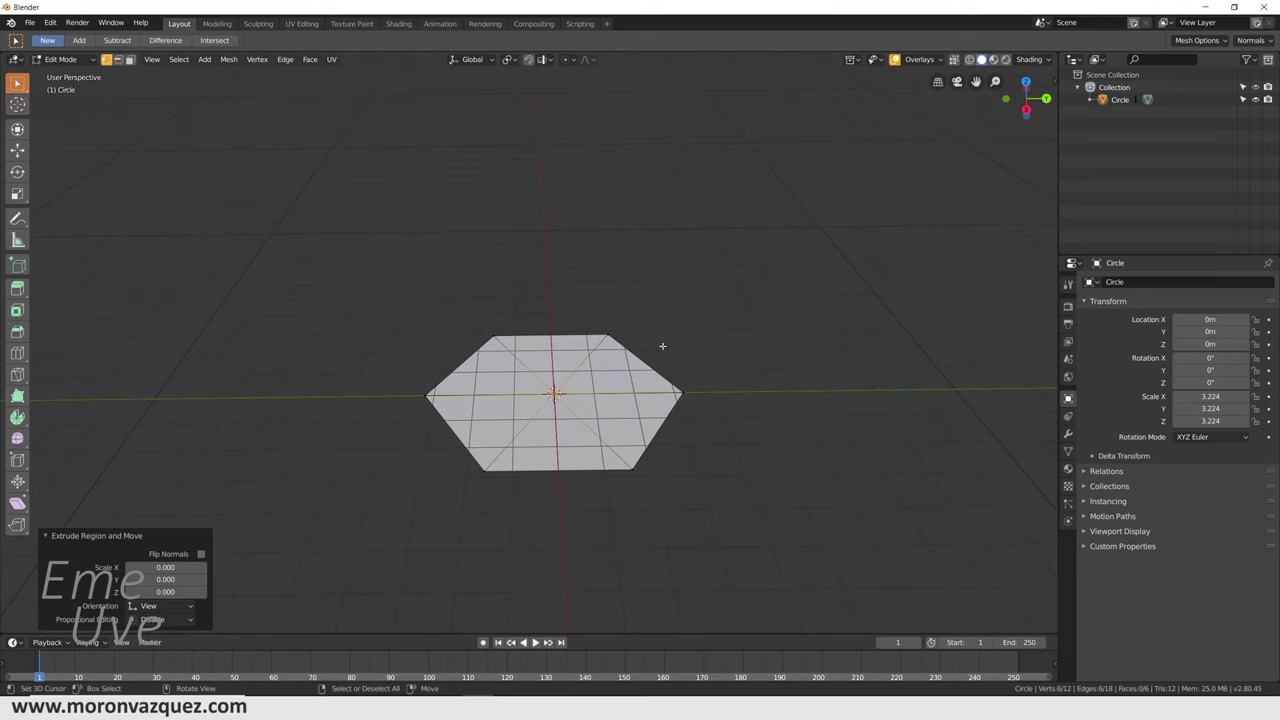
- Extrude the hexagon 1.64 m down into a slab and raise its top 0.0435 m
key("a")
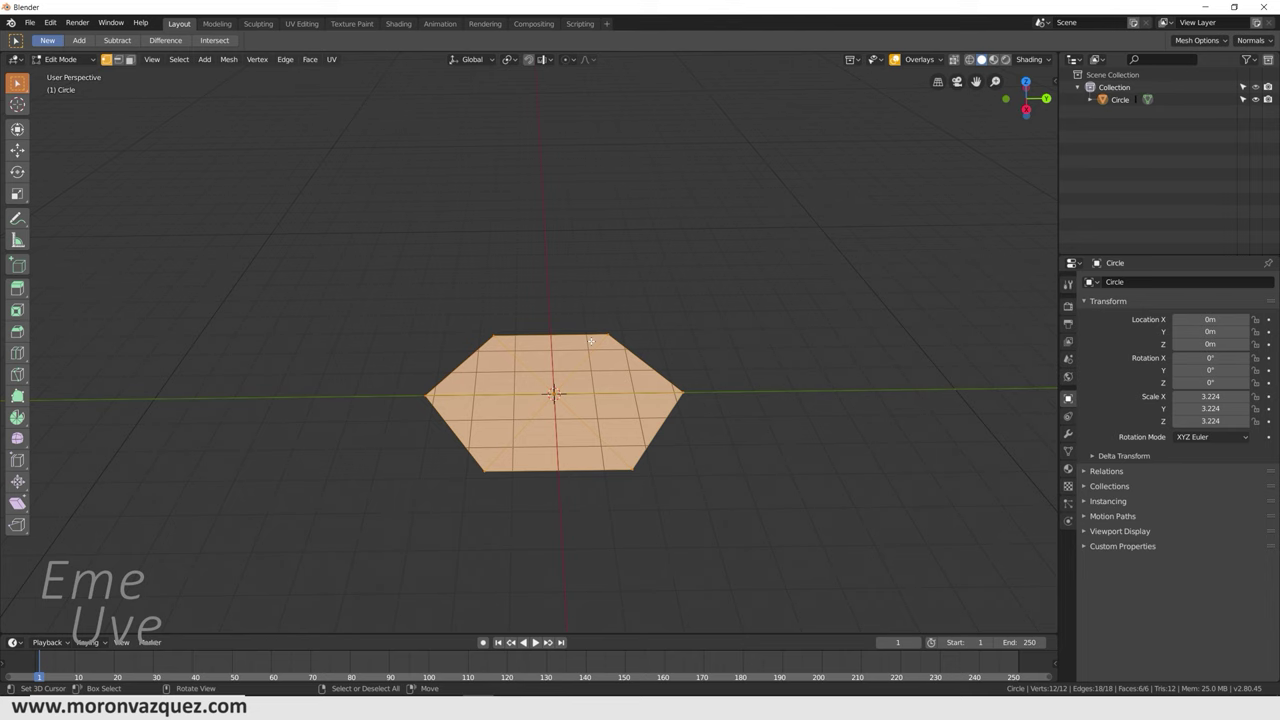
key("e")
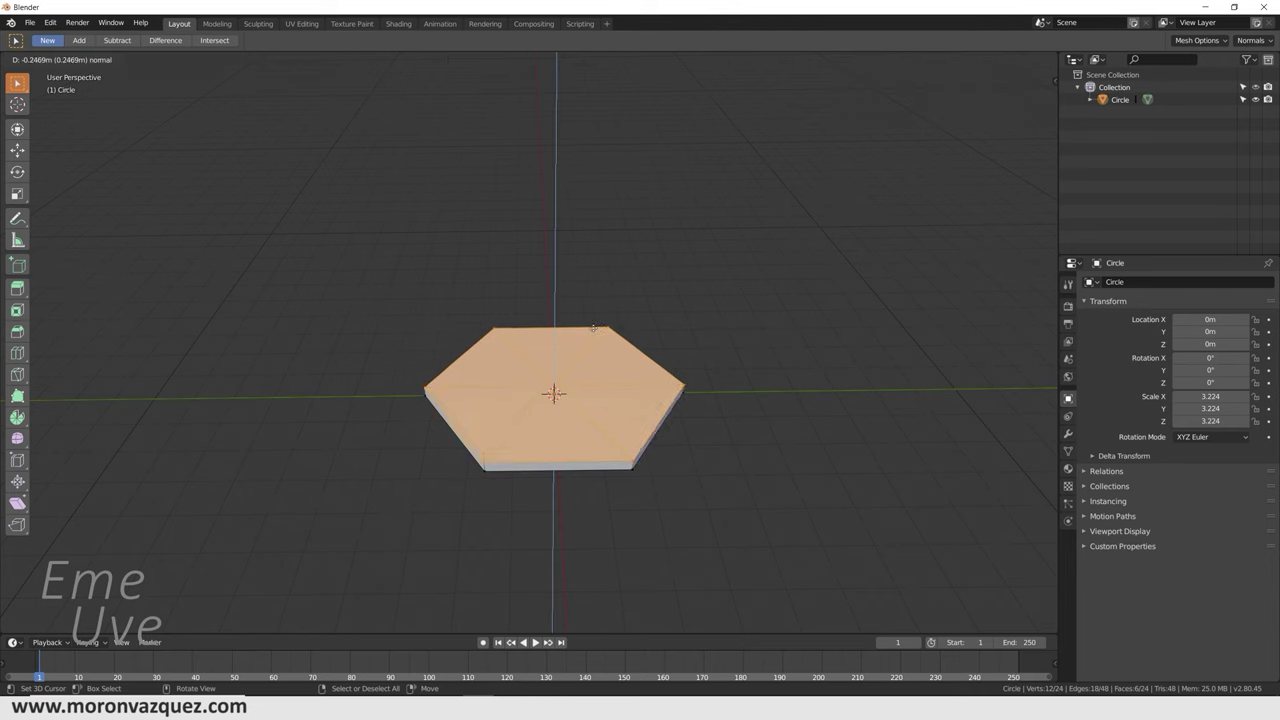
left_click(597, 291)
mouse_move(597, 291)
middle_mouse_down()
mouse_move(711, 320)
mouse_move(686, 378)
middle_mouse_up()
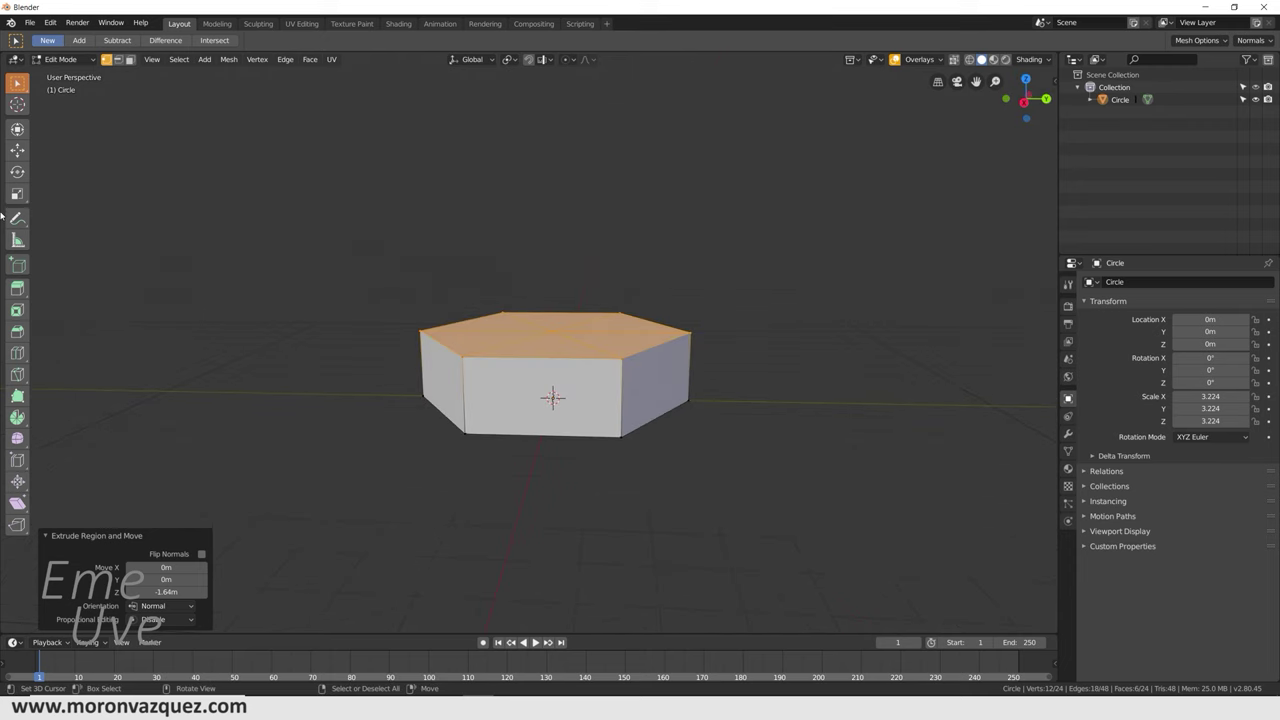
left_click(17, 151)
left_click_drag(566, 284, 577, 275)
mouse_move(577, 275)
middle_mouse_down()
mouse_move(665, 308)
mouse_move(652, 342)
mouse_move(660, 324)
middle_mouse_up()
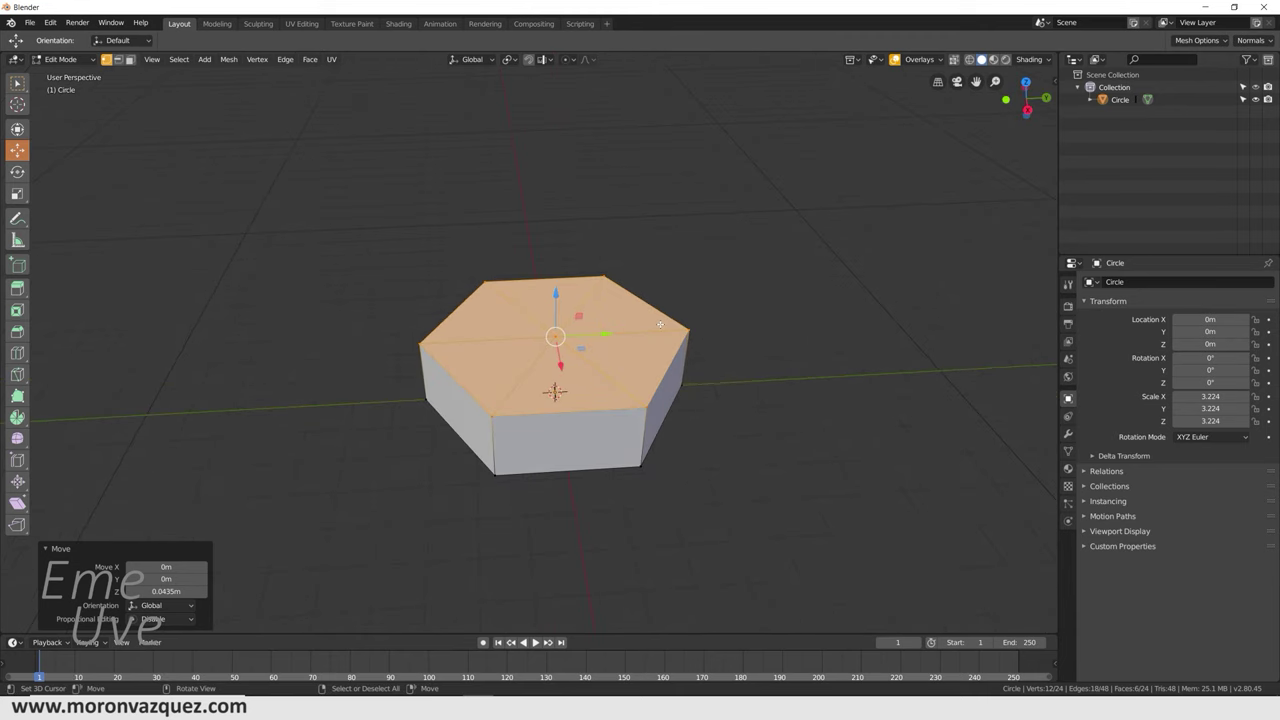
- Subdivide the whole slab mesh three times, reaching 1,536 vertices
key("a")
middle_click_drag(660, 324, 733, 482)
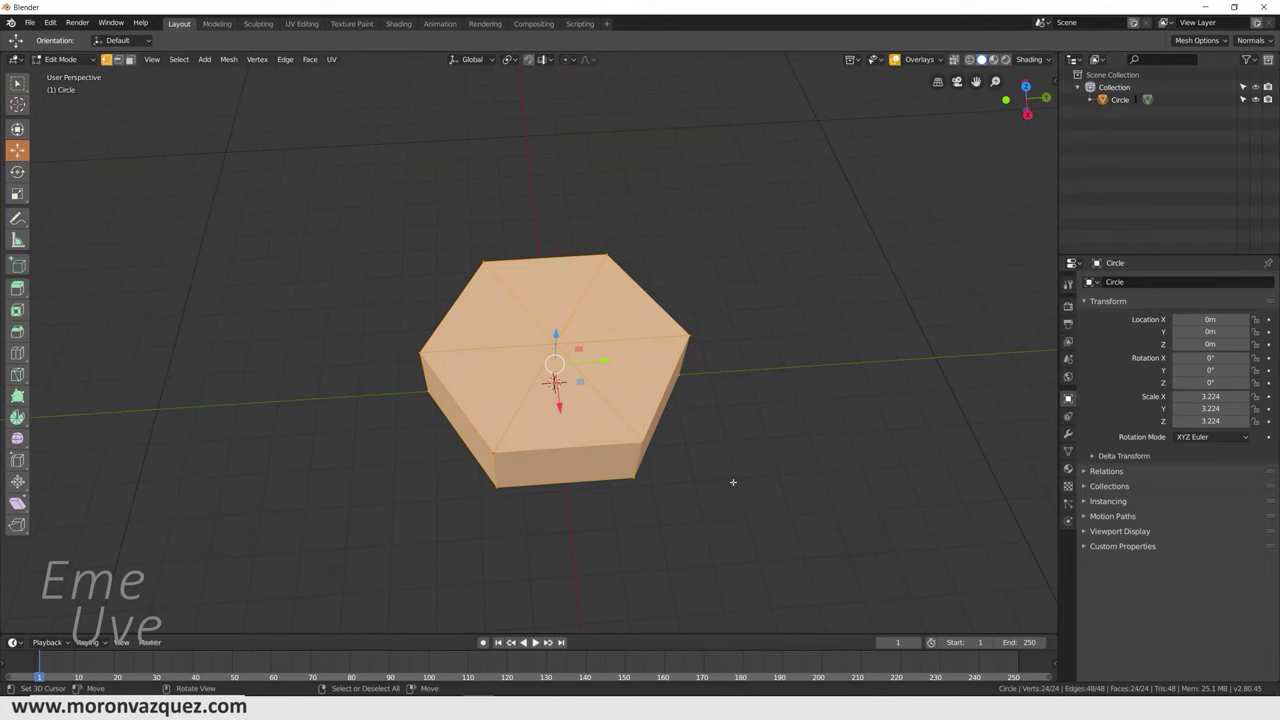
right_click(733, 482)
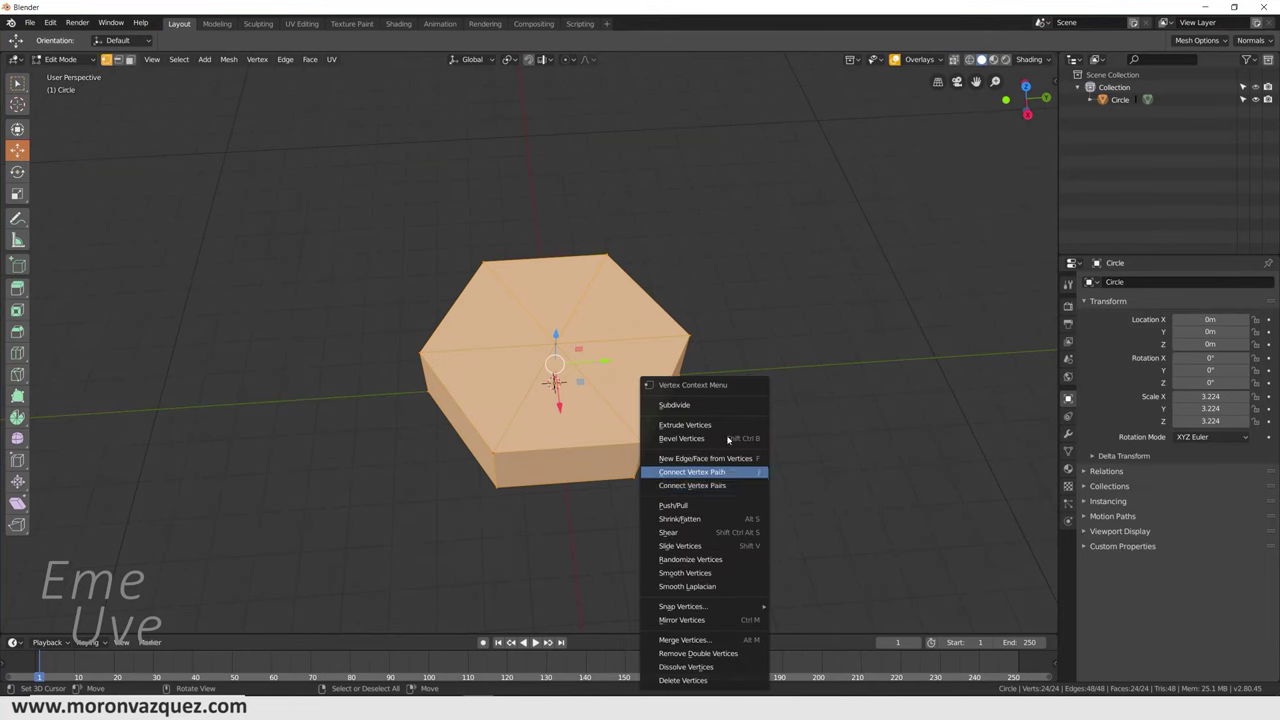
left_click(724, 405)
right_click(724, 408)
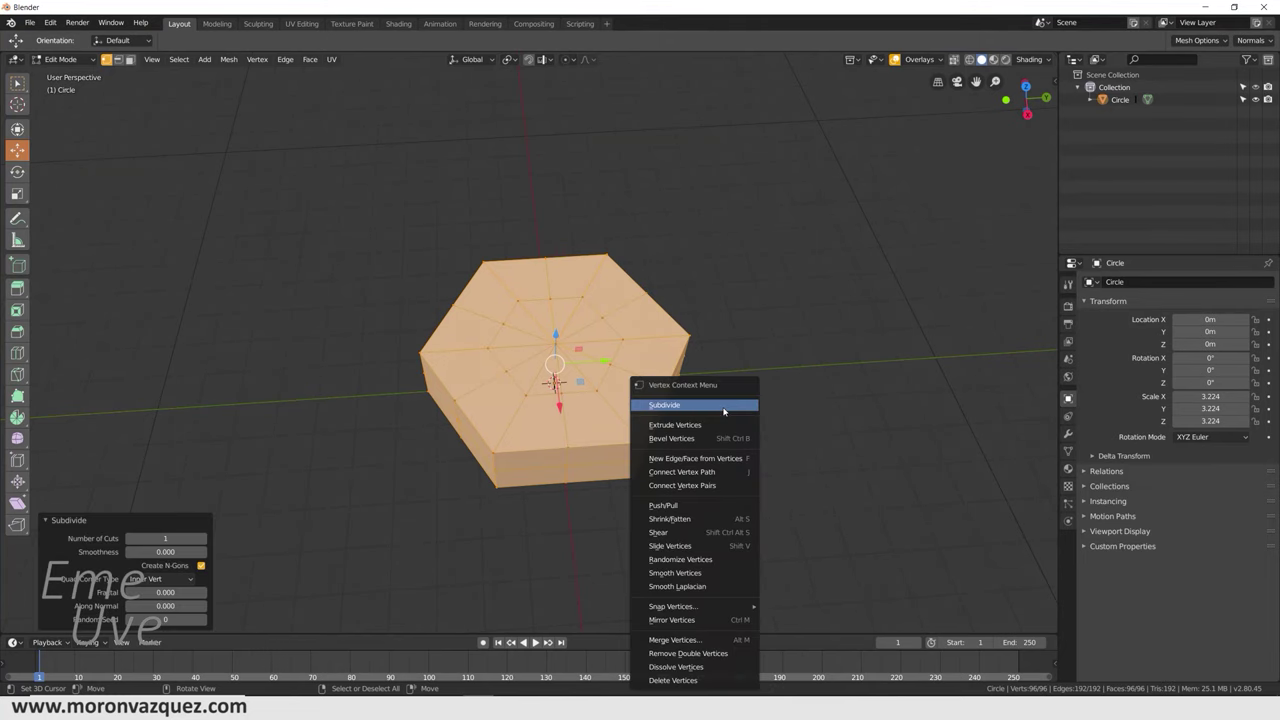
left_click(724, 405)
right_click(724, 406)
left_click(724, 405)
mouse_move(724, 405)
middle_mouse_down()
mouse_move(733, 383)
mouse_move(671, 409)
middle_mouse_up()
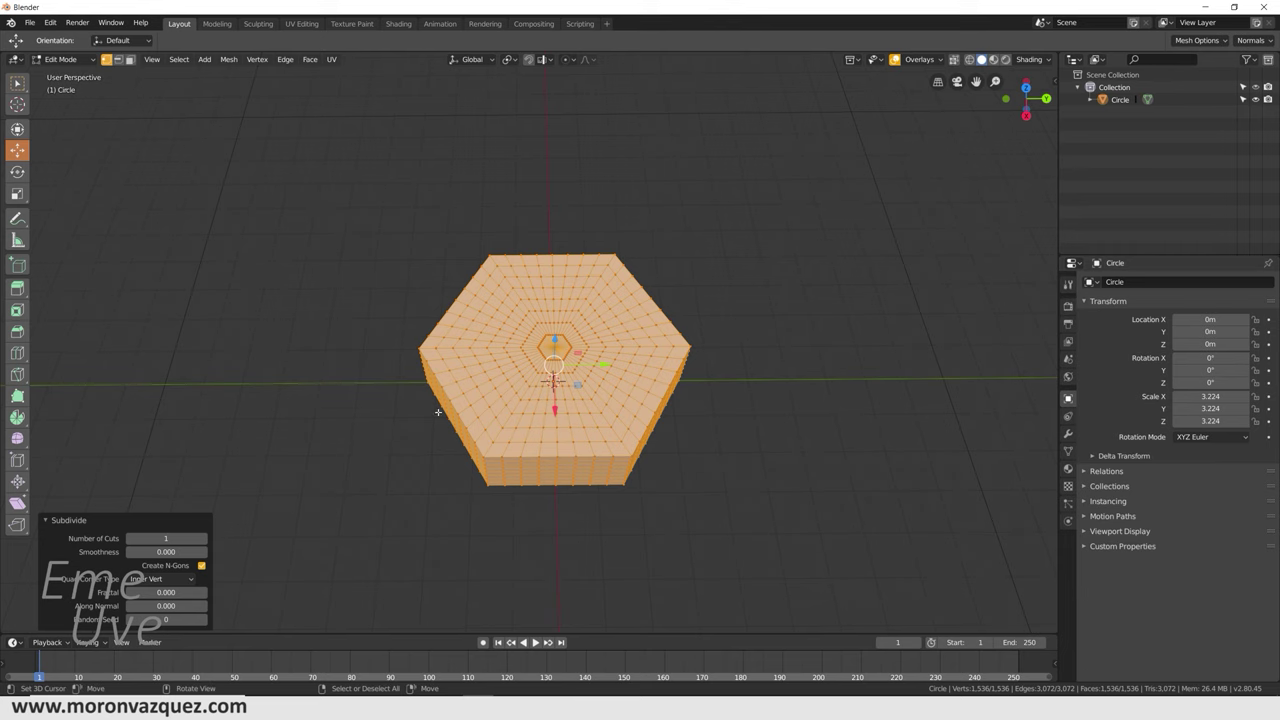
middle_click_drag(555, 272, 670, 389)
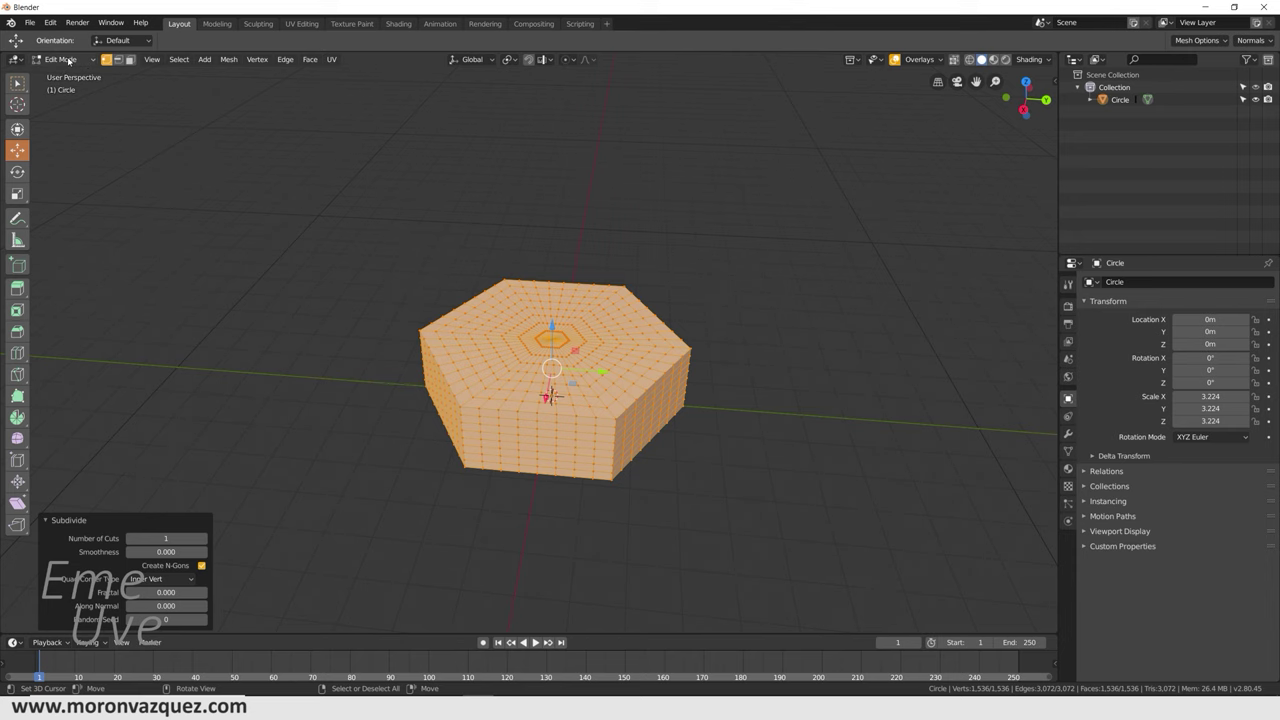
left_click(68, 60)
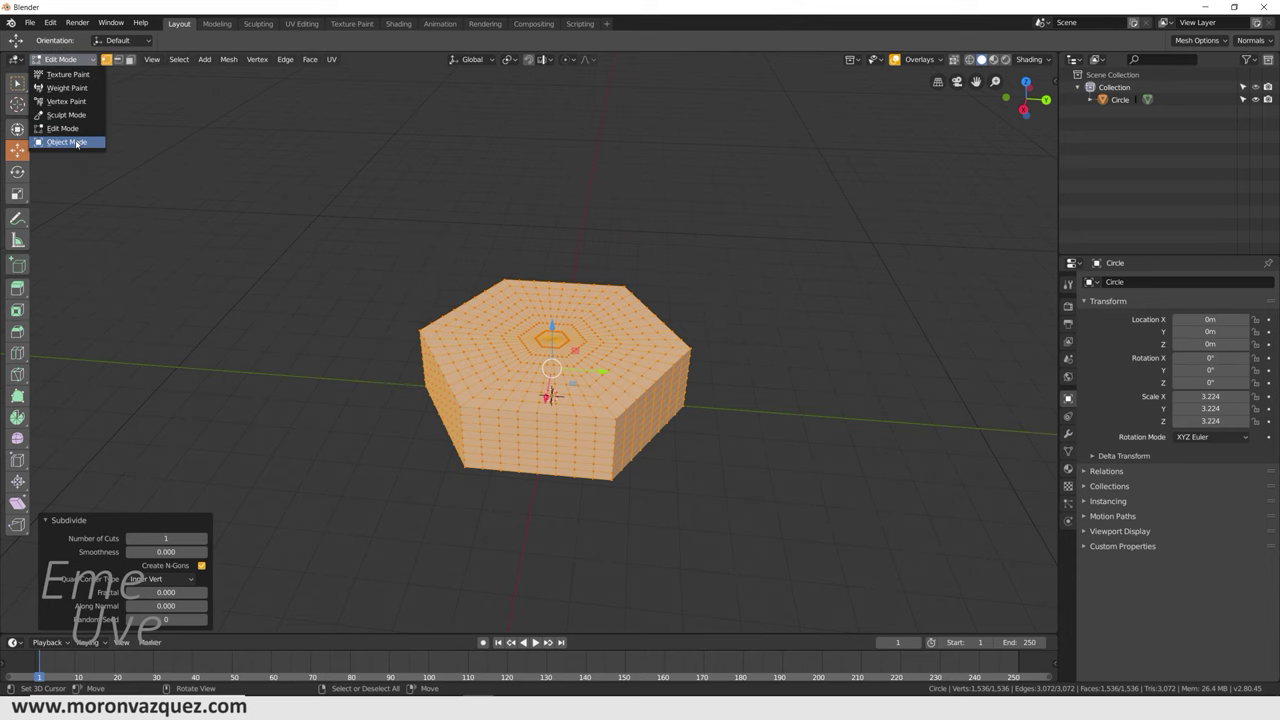
- Back in Object Mode, add a cylinder with 64 vertices
left_click(75, 140)
mouse_move(531, 288)
middle_mouse_down()
mouse_move(557, 249)
mouse_move(549, 292)
middle_mouse_up()
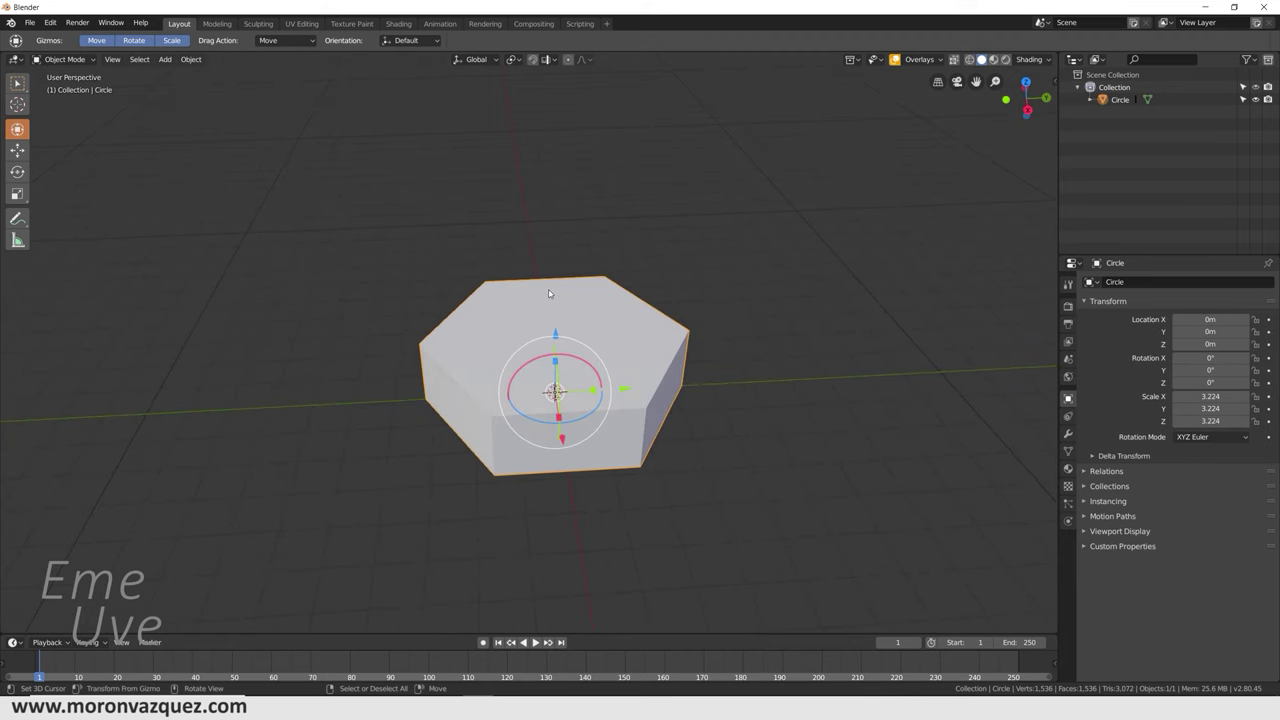
key("shift+a")
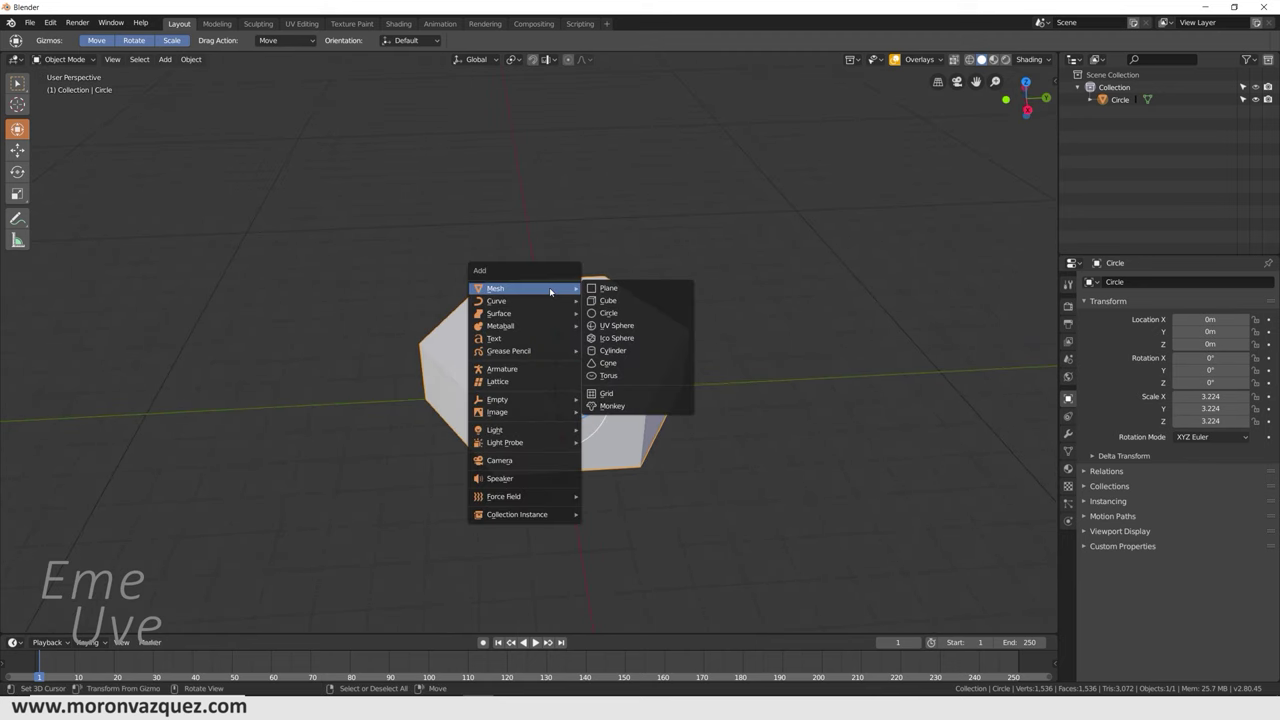
left_click(625, 355)
left_click(160, 475)
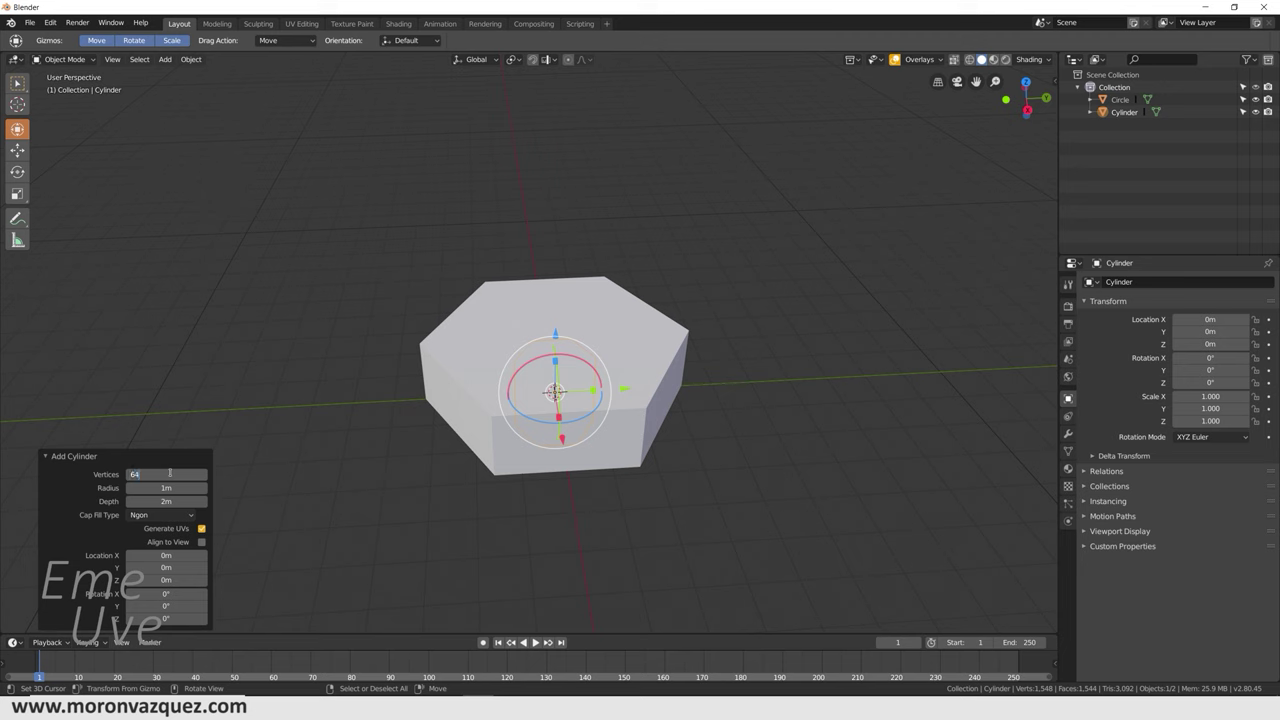
key("Return")
- Scale the cylinder to 1.877 and raise it 0.789 m through the nut
key("KP_7")
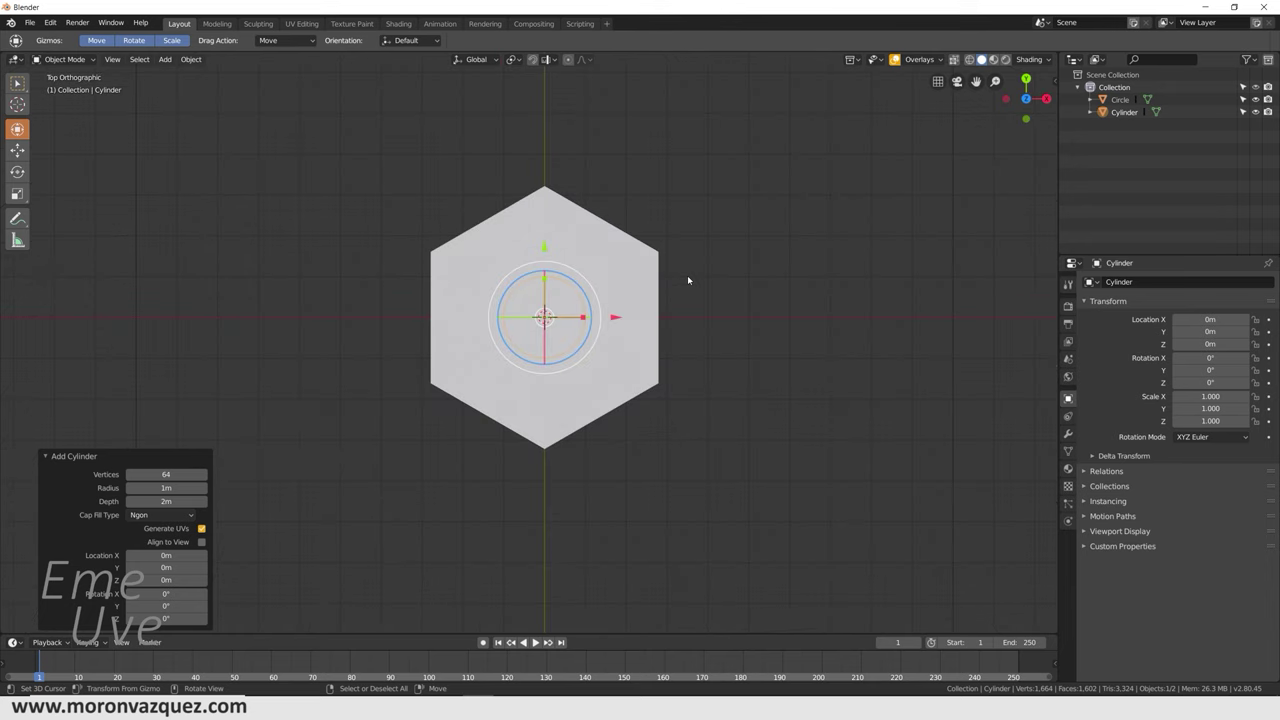
key("s")
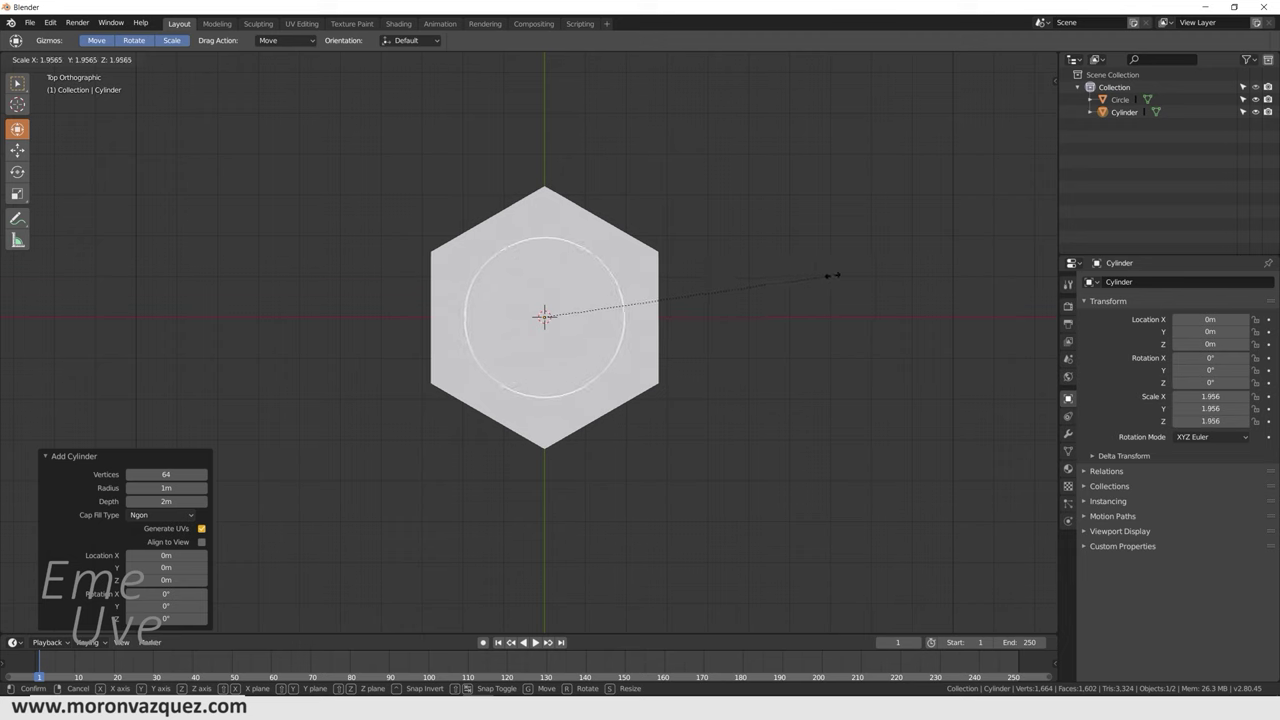
left_click(820, 279)
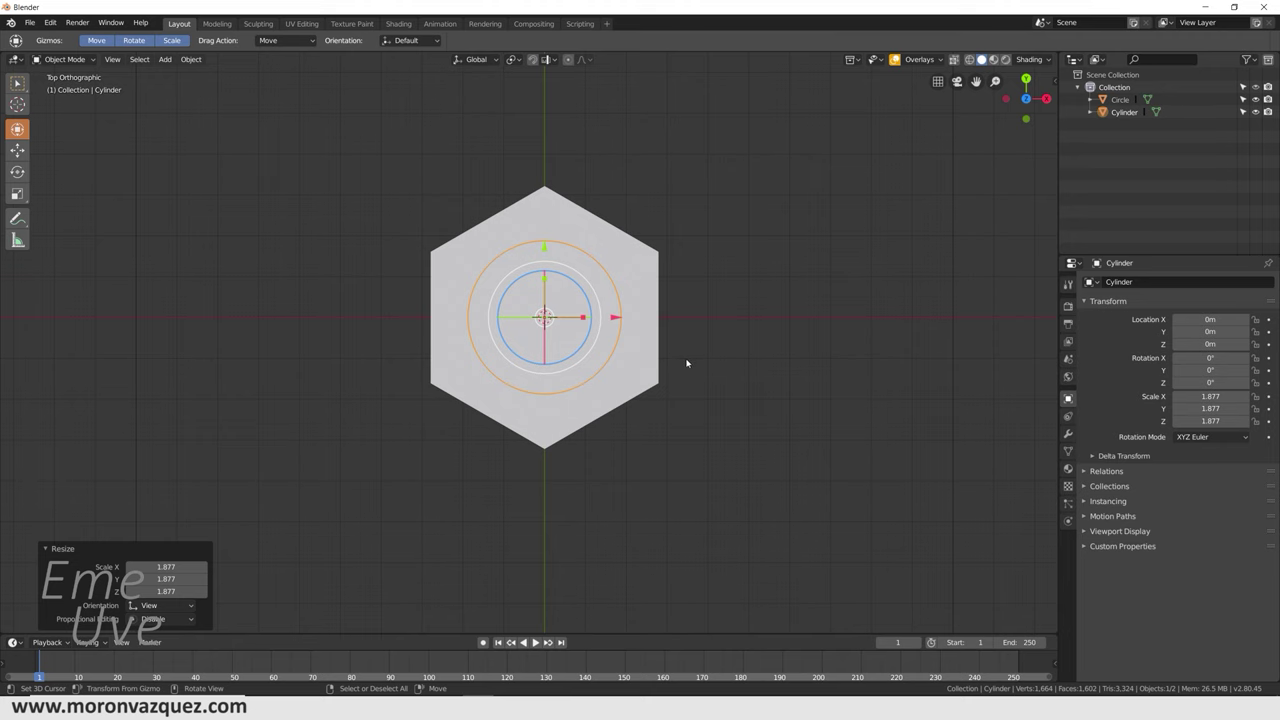
middle_click_drag(684, 363, 666, 289)
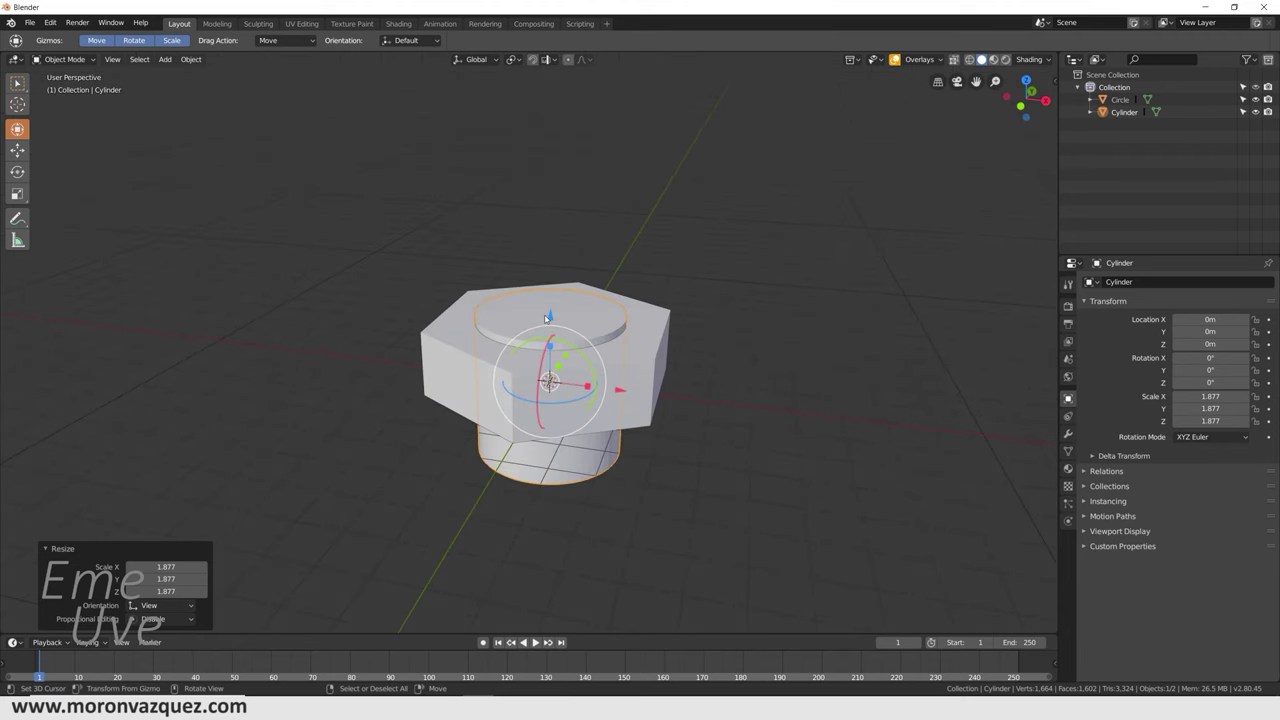
left_click_drag(548, 318, 548, 292)
mouse_move(728, 366)
middle_mouse_down()
mouse_move(690, 329)
mouse_move(666, 375)
middle_mouse_up()
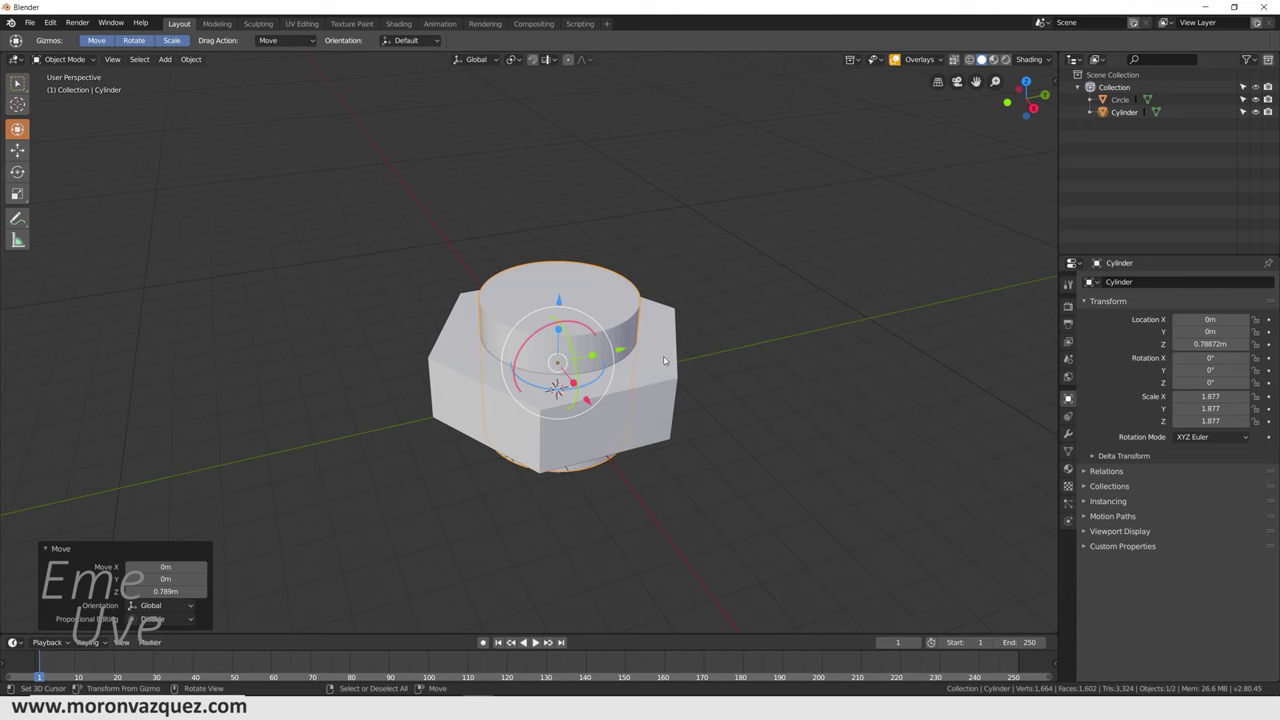
left_click(664, 360)
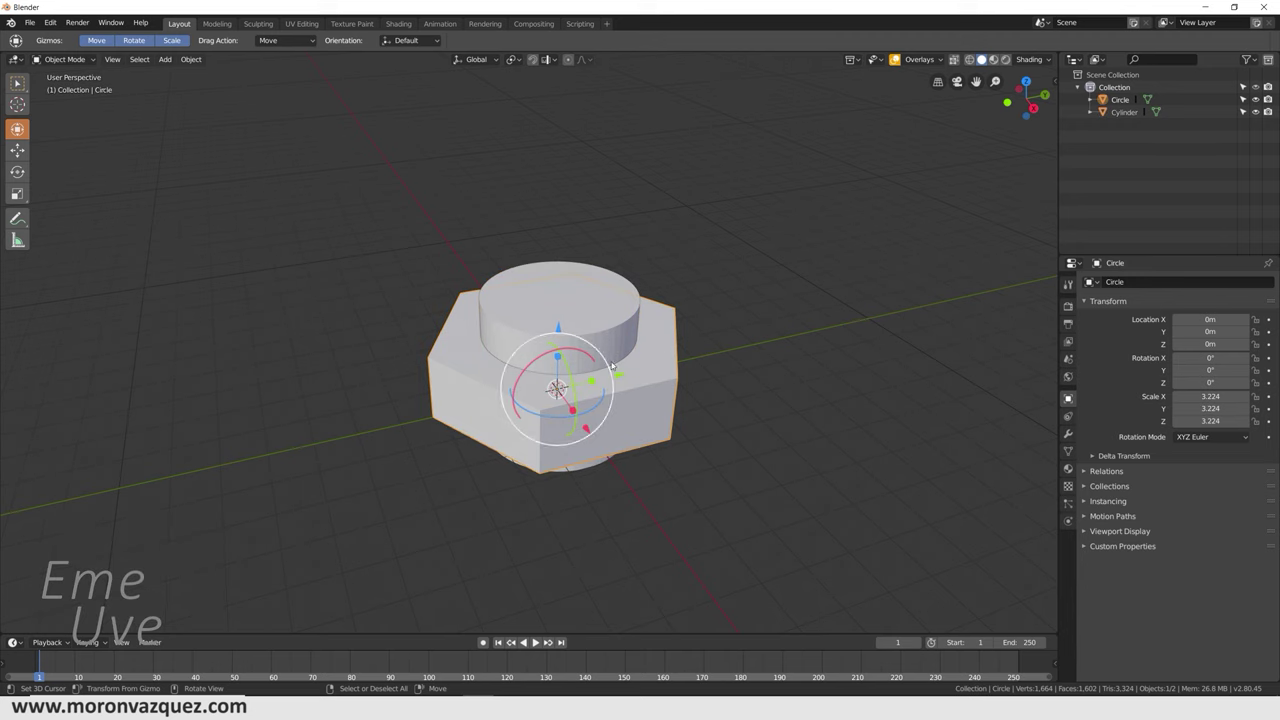
- Add a Boolean modifier to the nut targeting the cylinder
left_click(1068, 437)
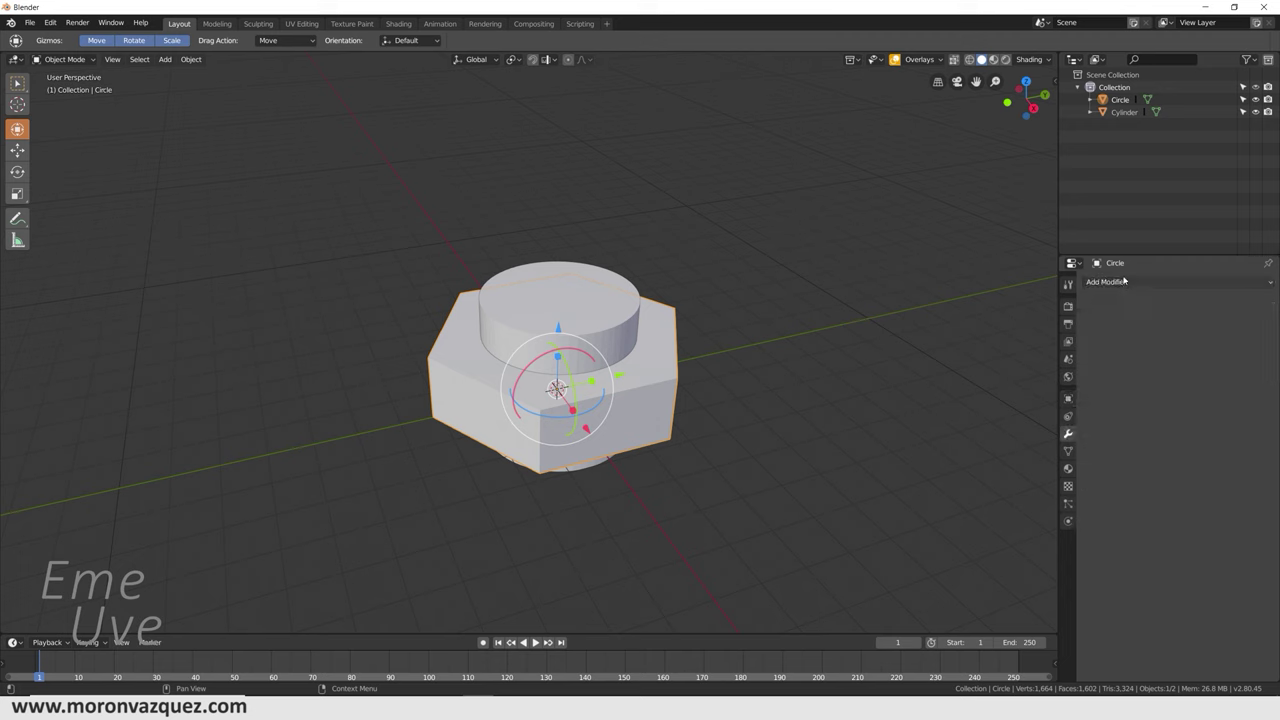
left_click(1124, 283)
left_click(1044, 339)
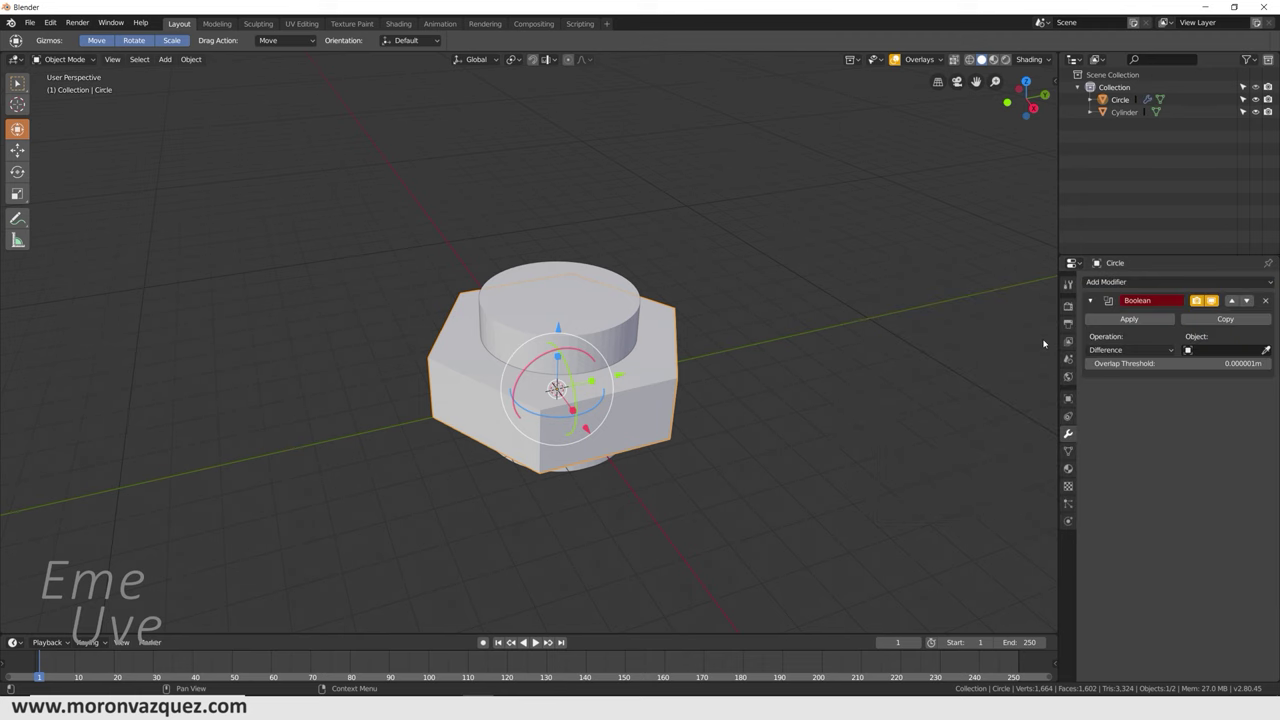
left_click(1266, 350)
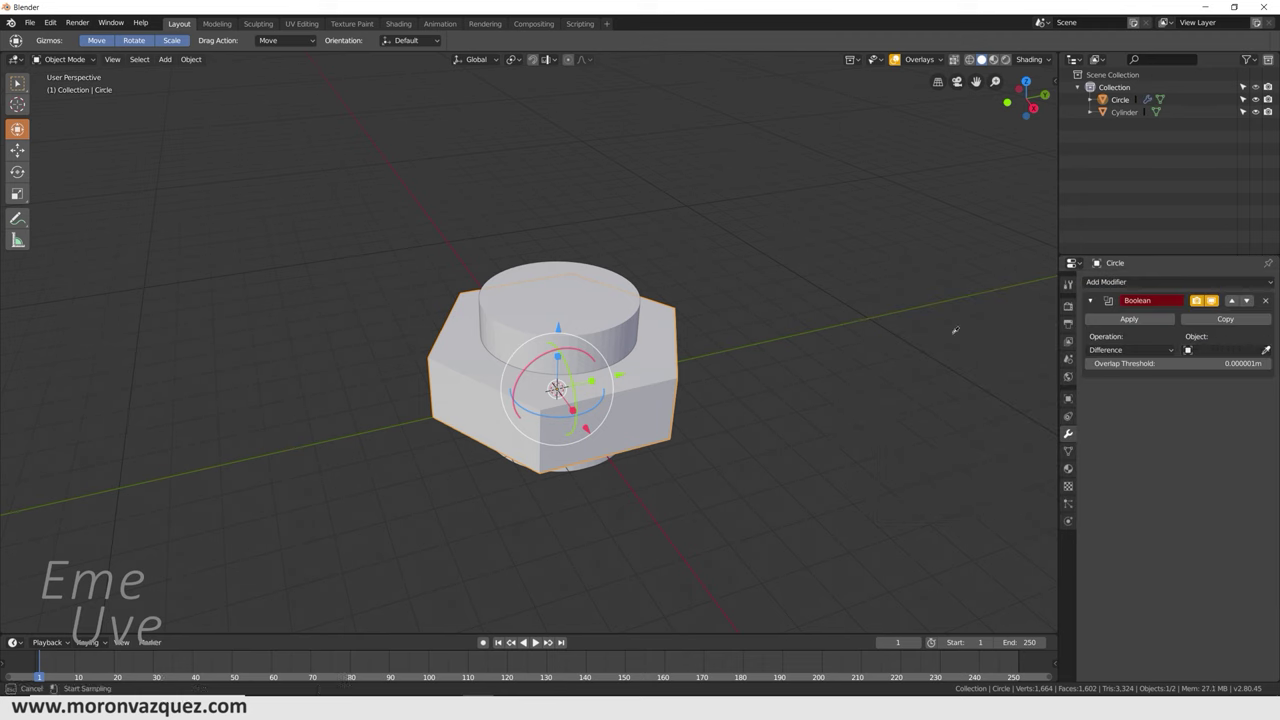
left_click(527, 264)
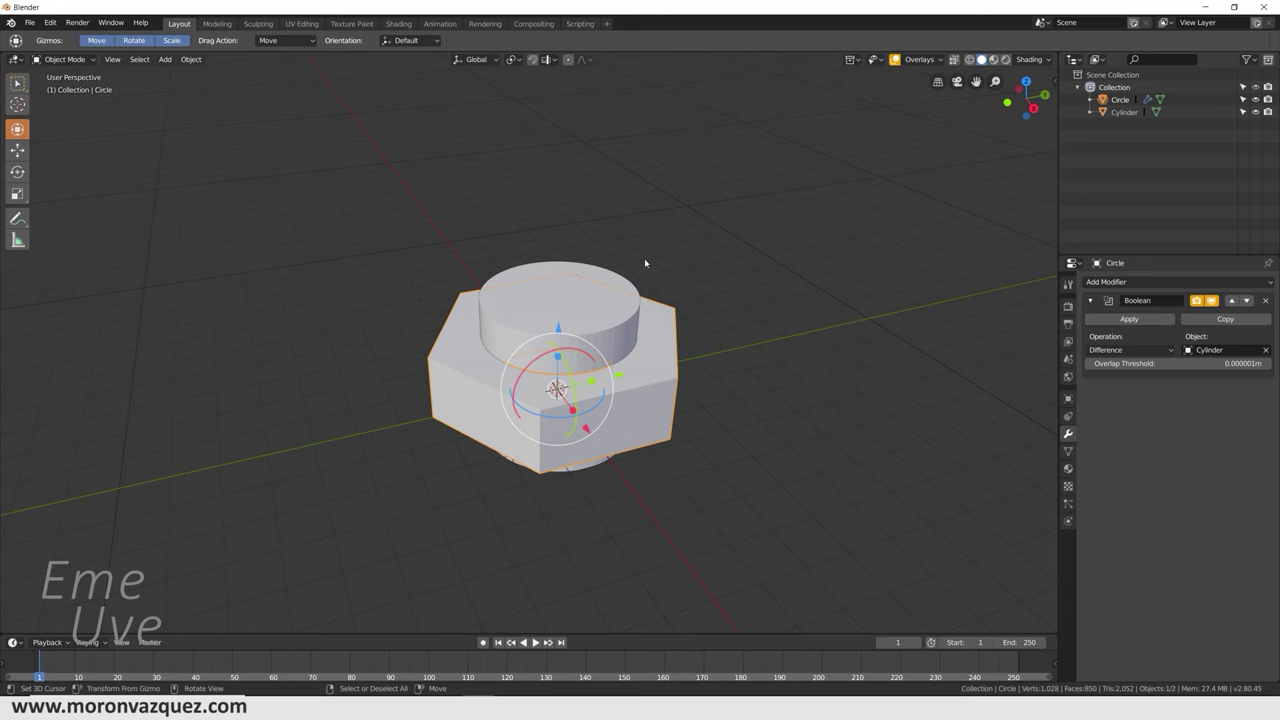
- Set the Boolean operation to Difference and apply it to cut the hole
left_click(1122, 350)
left_click(1118, 365)
left_click(1118, 350)
left_click(1116, 378)
left_click(1118, 350)
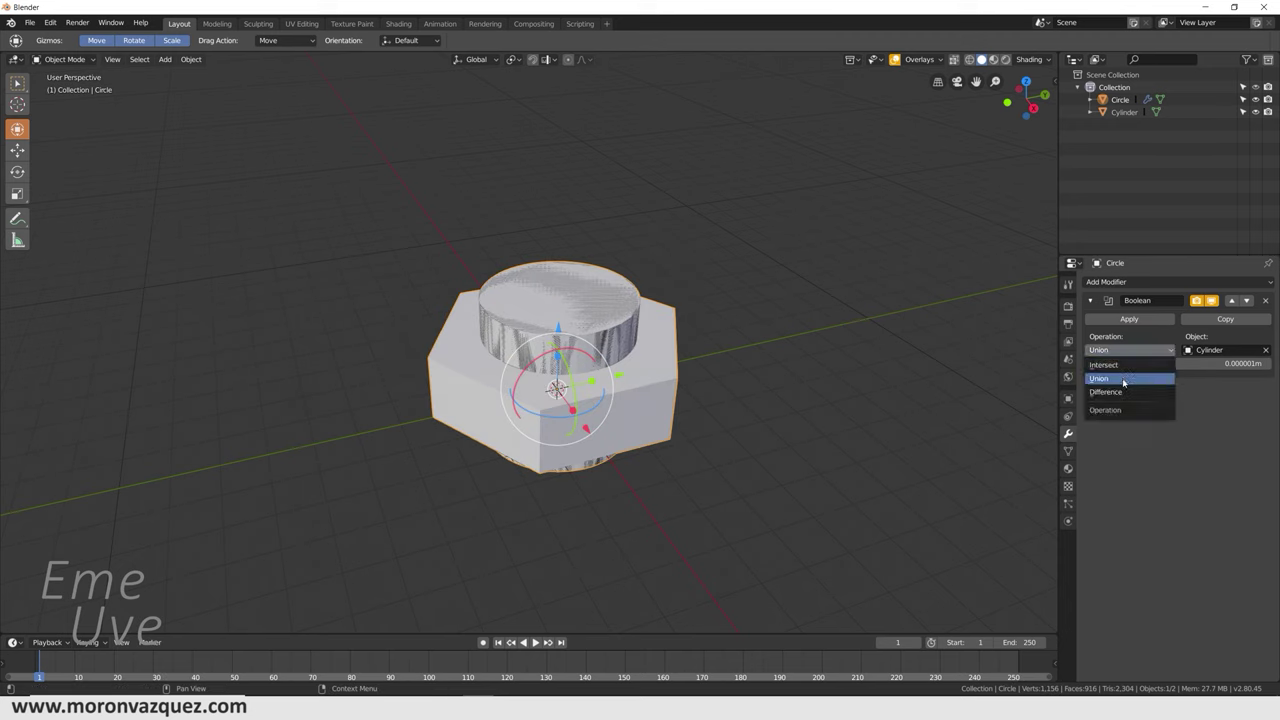
left_click(1121, 392)
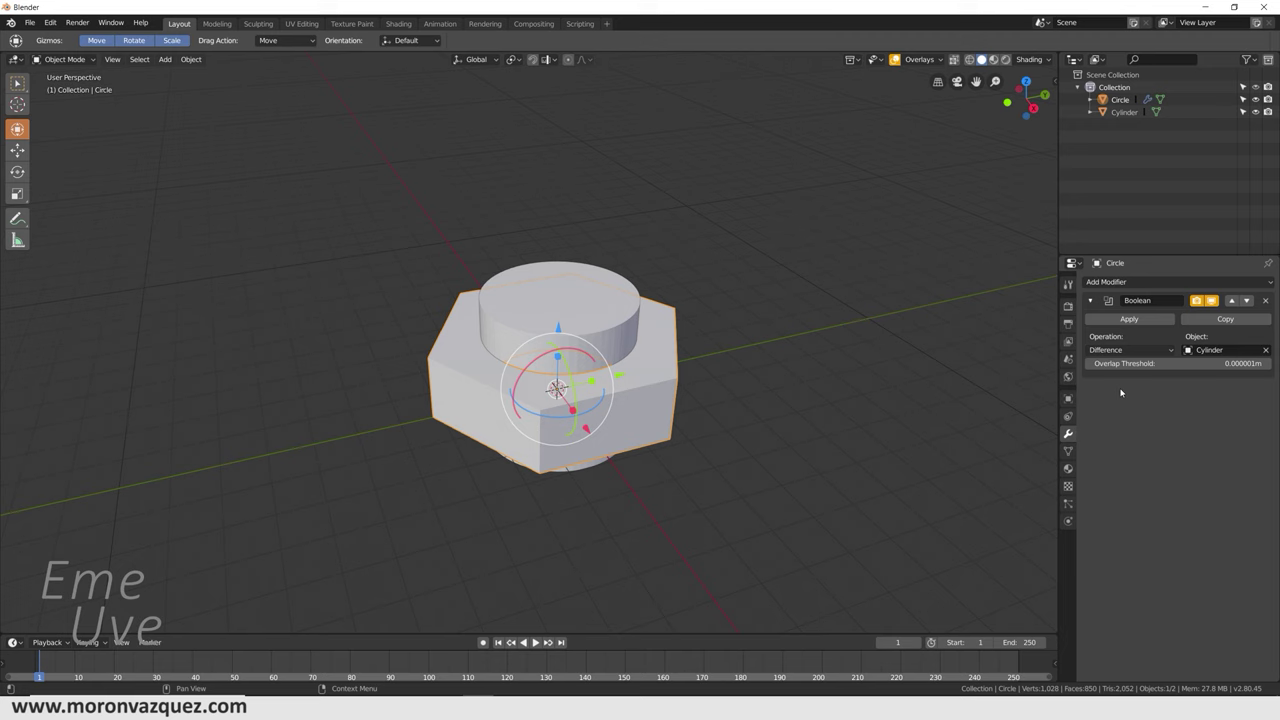
left_click(1128, 320)
left_click(604, 302)
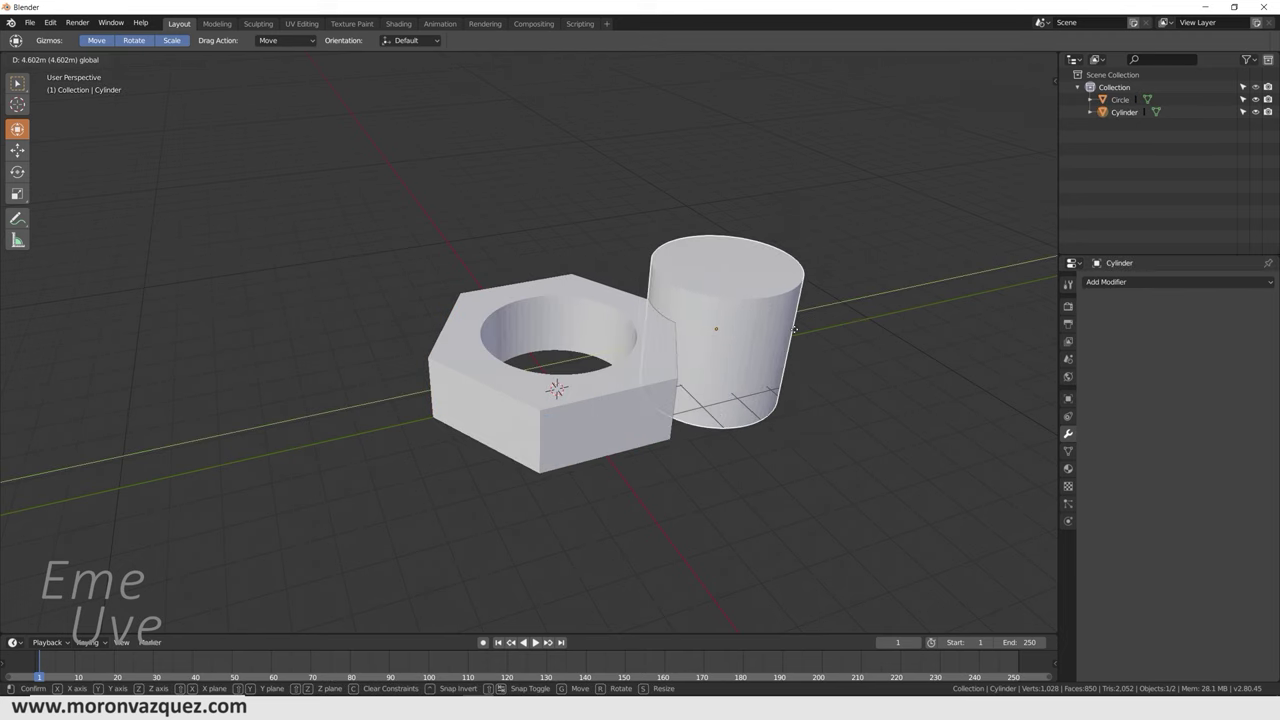
- Drag the cylinder 7.62 m along Y out of the nut and inspect the hole
left_click_drag(621, 354, 909, 354)
mouse_move(909, 354)
middle_mouse_down()
mouse_move(865, 327)
mouse_move(962, 369)
mouse_move(743, 351)
mouse_move(731, 391)
middle_mouse_up()
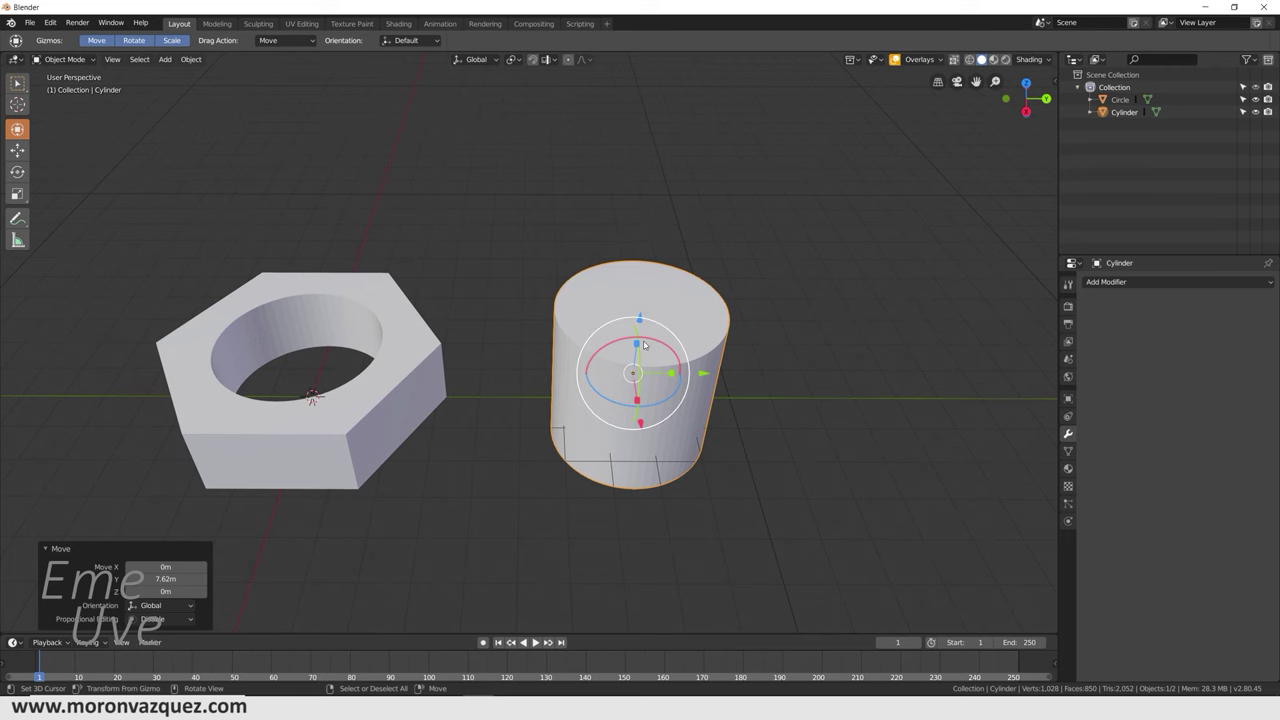
mouse_move(726, 331)
middle_mouse_down()
mouse_move(711, 369)
mouse_move(690, 360)
mouse_move(665, 373)
mouse_move(661, 360)
middle_mouse_up()
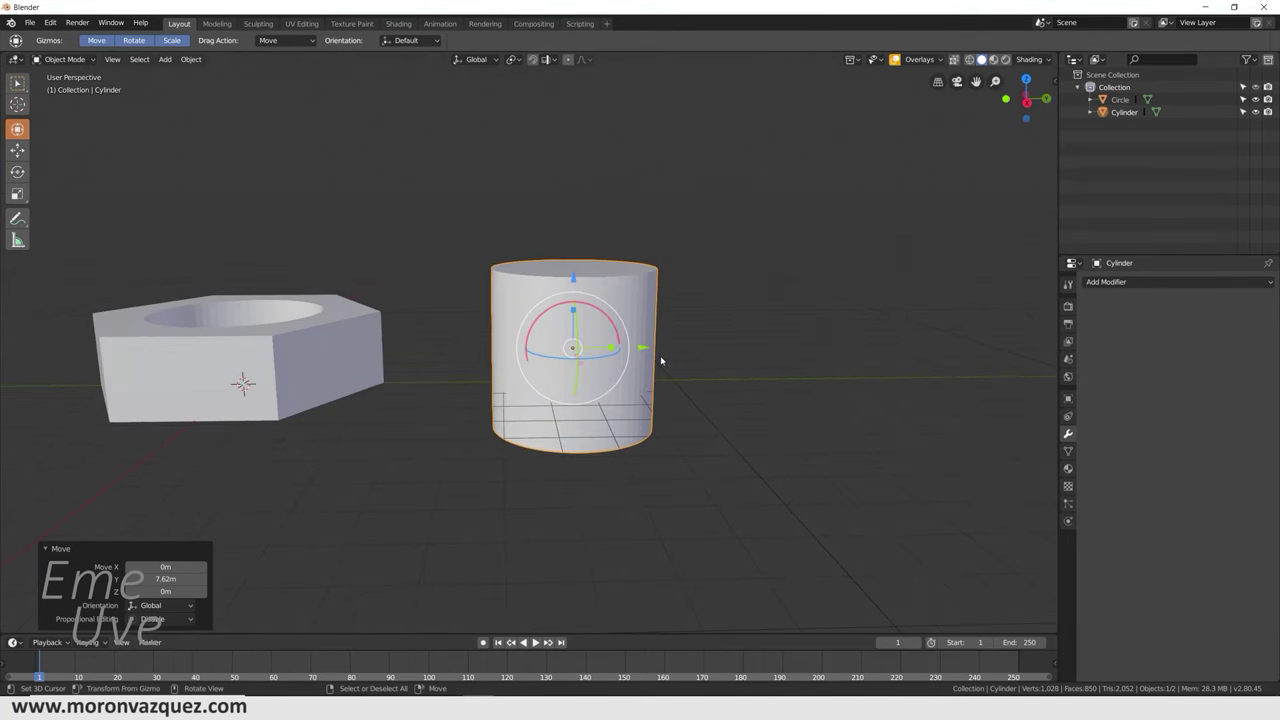
middle_click_drag(190, 314, 206, 347)
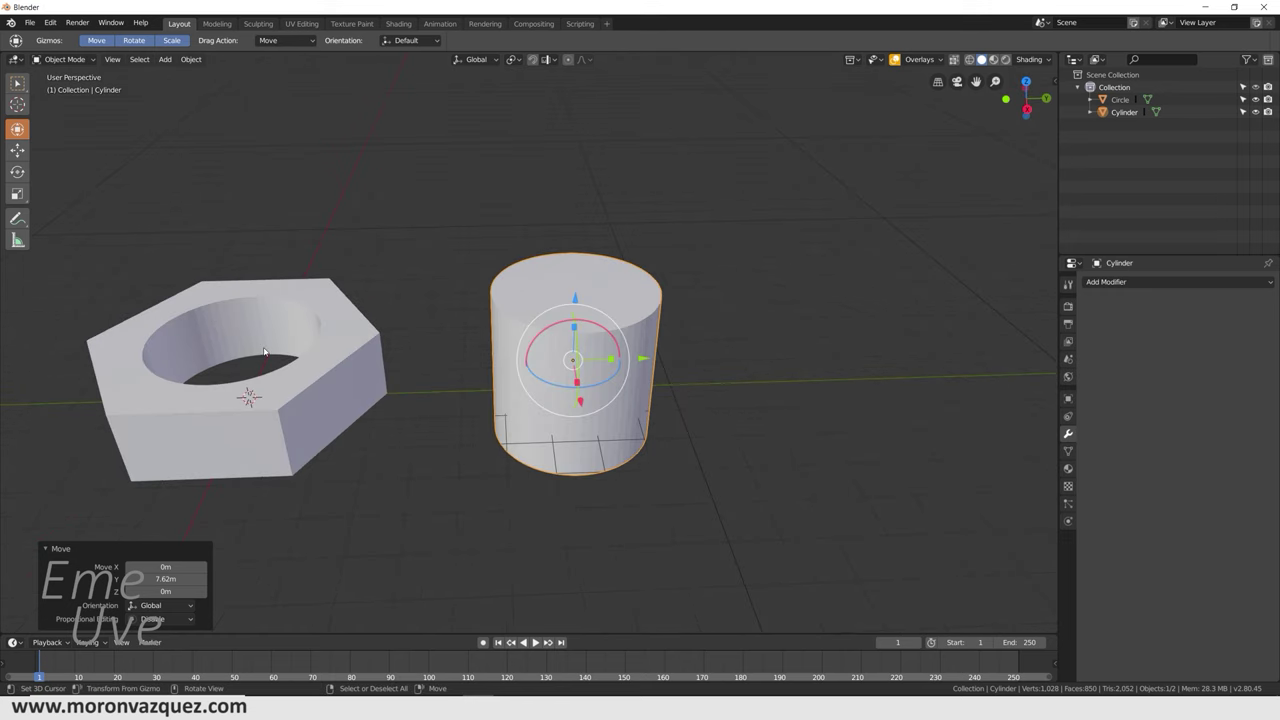
mouse_move(502, 362)
middle_mouse_down()
mouse_move(721, 374)
mouse_move(719, 358)
mouse_move(606, 428)
middle_mouse_up()
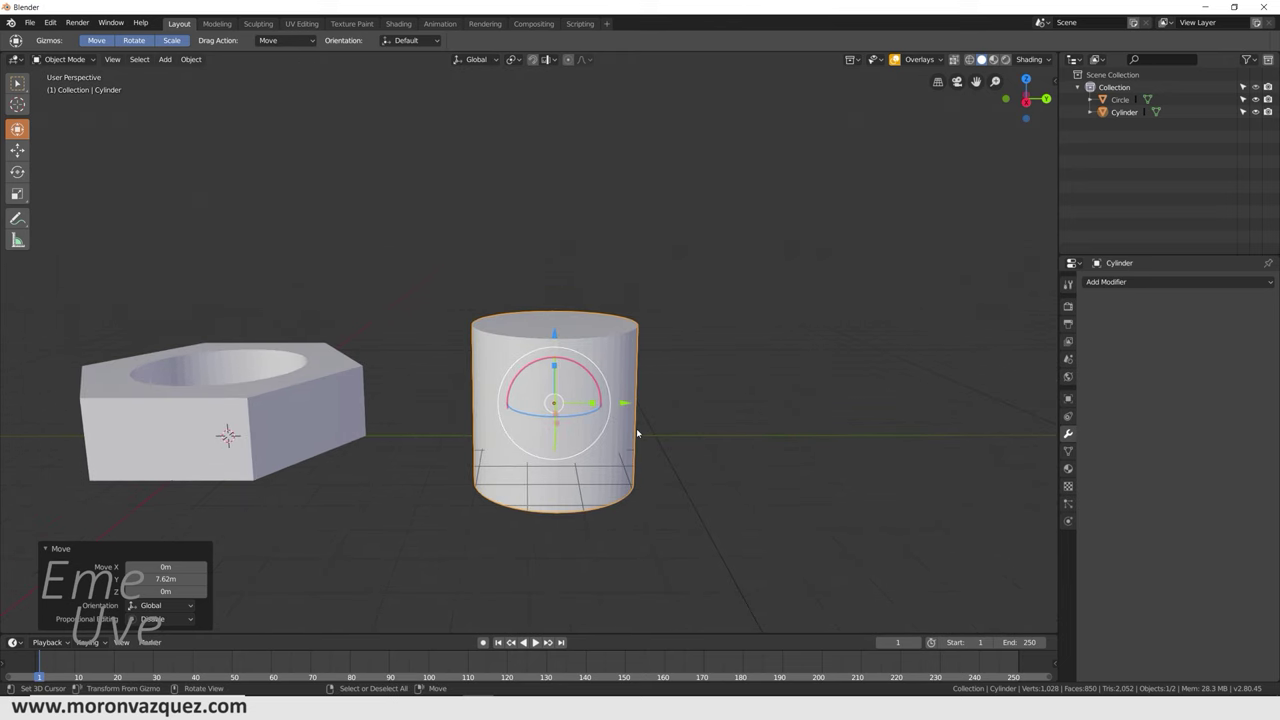
- Add a plane and move it 11.9 m along Y beside the cylinder
key("shift+a")
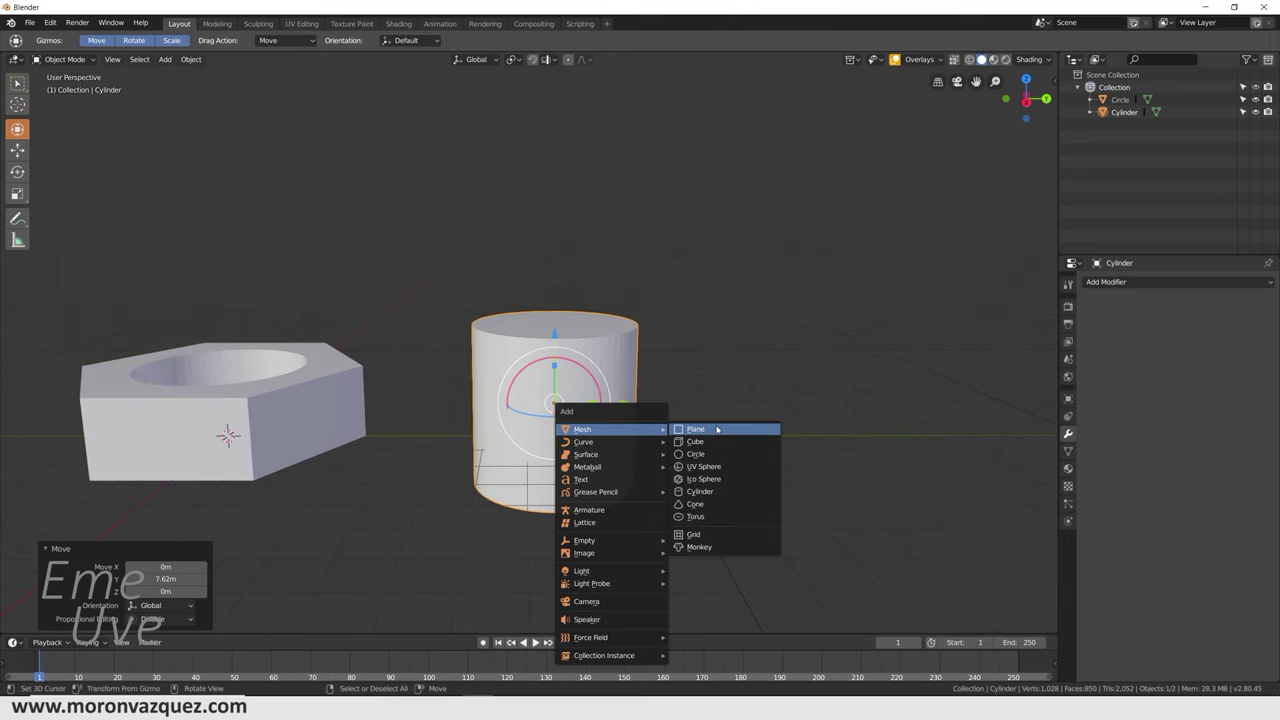
left_click(707, 434)
key("g")
key("y")
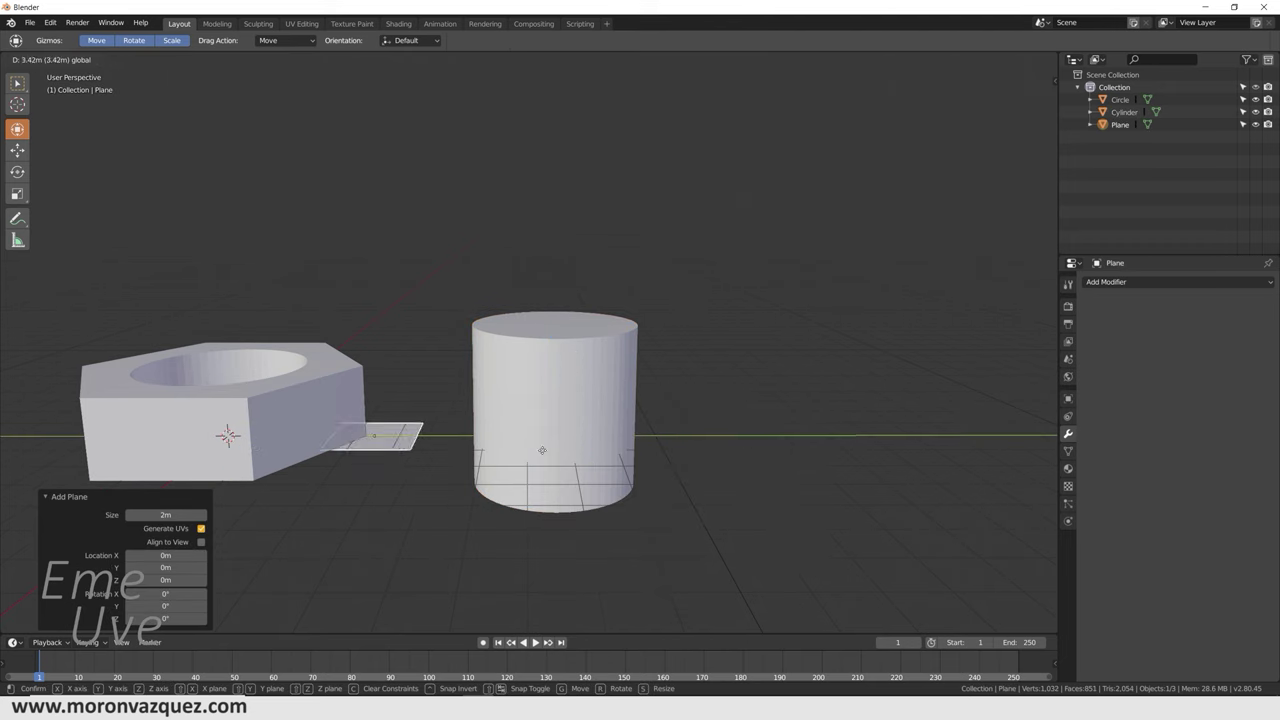
left_click(790, 430)
mouse_move(790, 430)
middle_mouse_down("shift")
mouse_move(642, 430)
mouse_move(659, 416)
middle_mouse_up("shift")
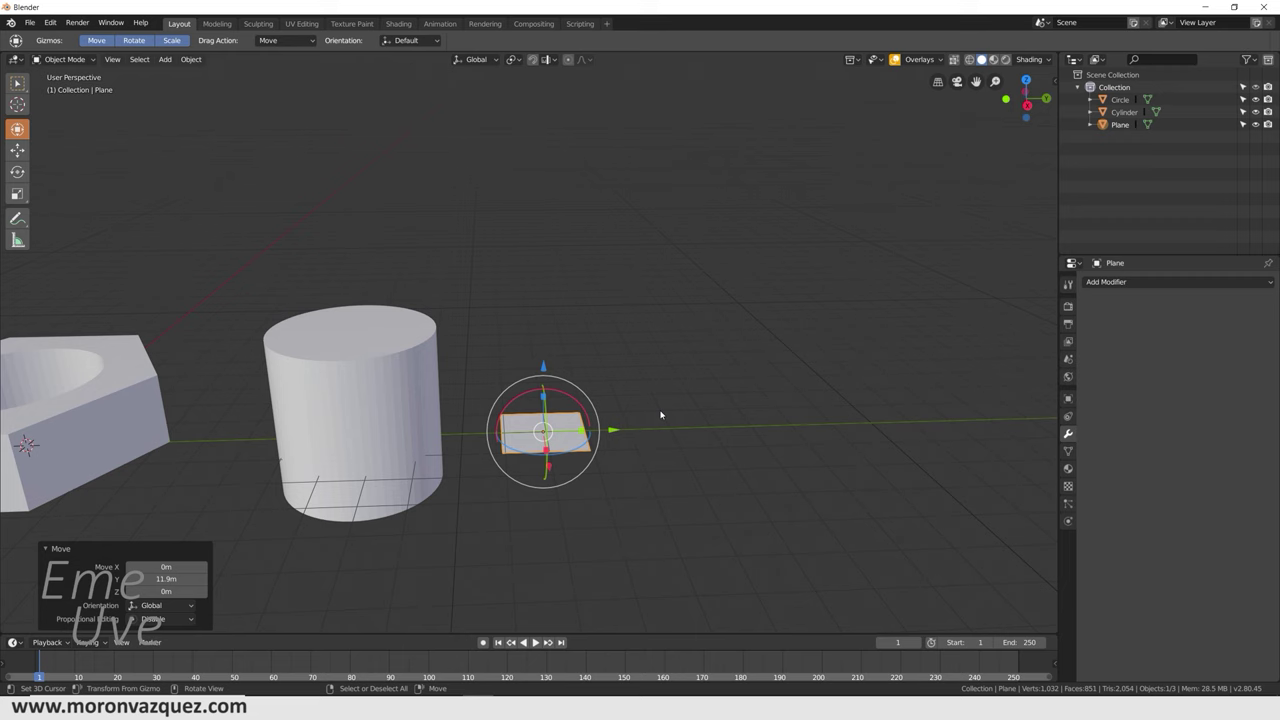
middle_click_drag(660, 413, 660, 391)
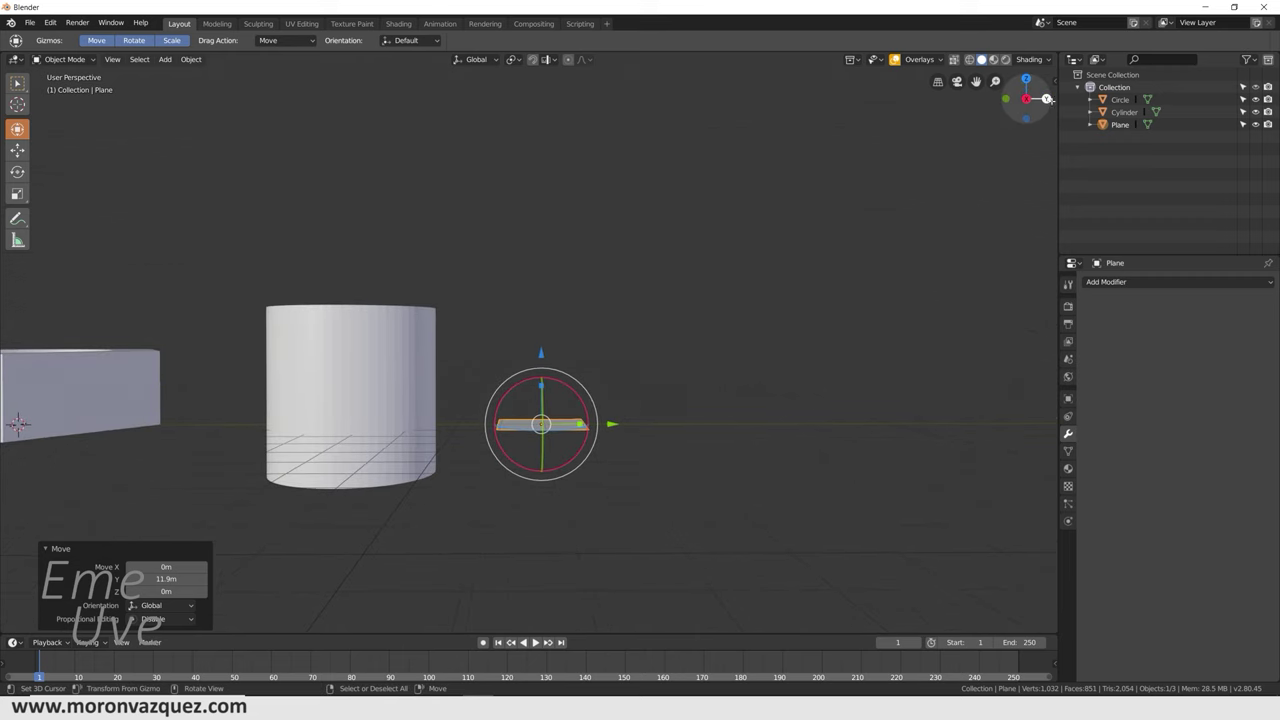
middle_click_drag(1011, 174, 971, 257)
mouse_move(635, 432)
middle_mouse_down()
mouse_move(806, 414)
mouse_move(543, 403)
mouse_move(410, 417)
mouse_move(494, 465)
mouse_move(632, 474)
mouse_move(603, 471)
middle_mouse_up()
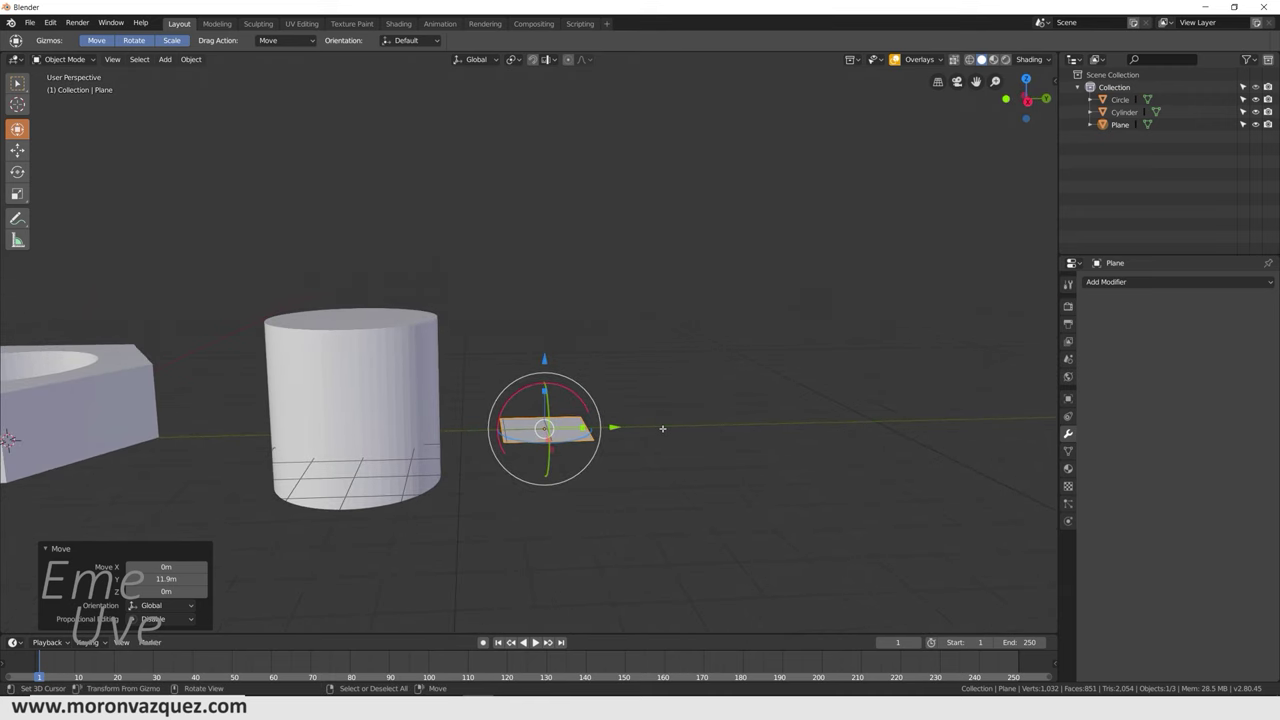
- Rotate the plane 90° about global Y and scale it to 0.256
key("r")
key("y")
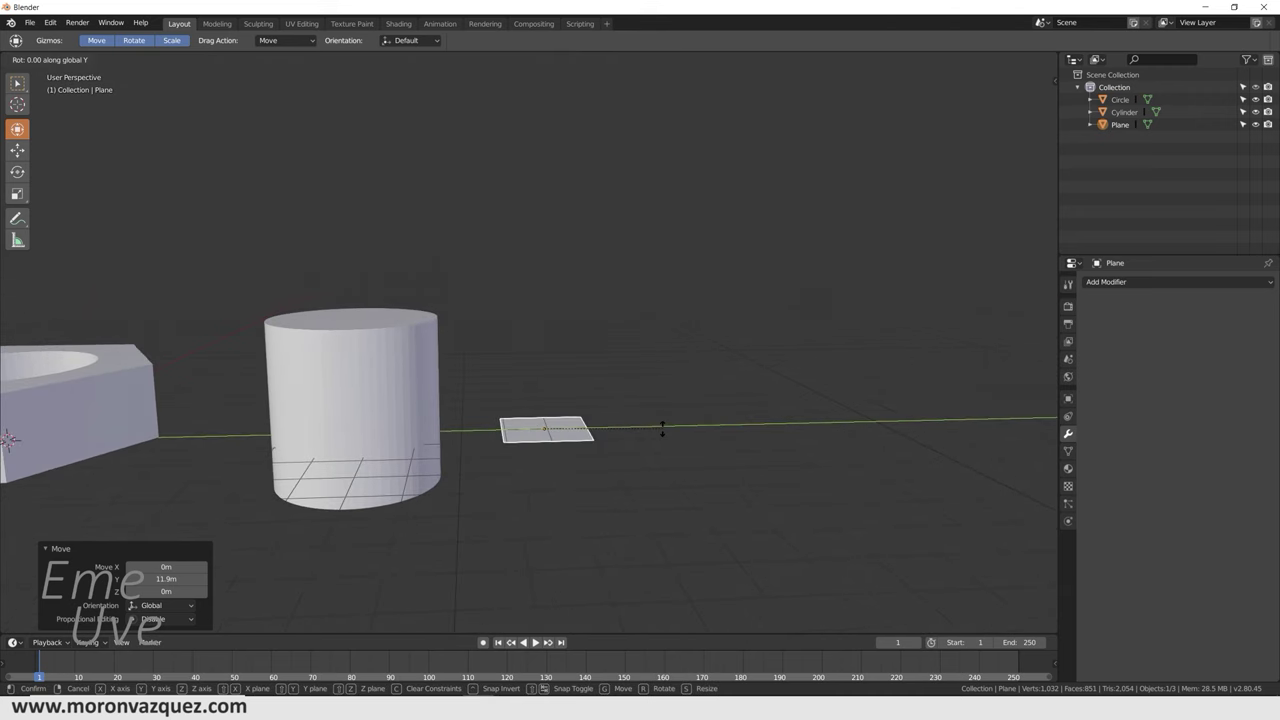
type("90")
key("Return")
mouse_move(663, 429)
middle_mouse_down()
mouse_move(666, 391)
mouse_move(534, 381)
mouse_move(468, 430)
mouse_move(617, 458)
middle_mouse_up()
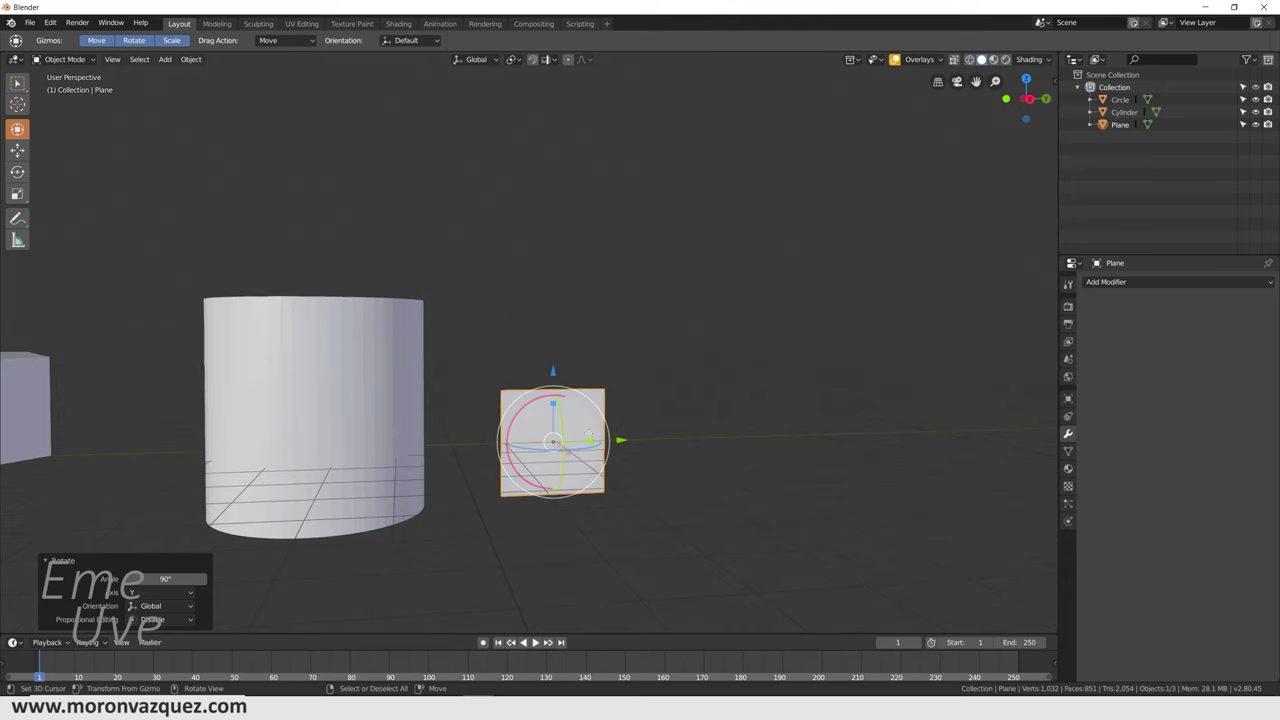
mouse_move(623, 480)
middle_mouse_down()
mouse_move(626, 423)
mouse_move(594, 397)
mouse_move(600, 372)
middle_mouse_up()
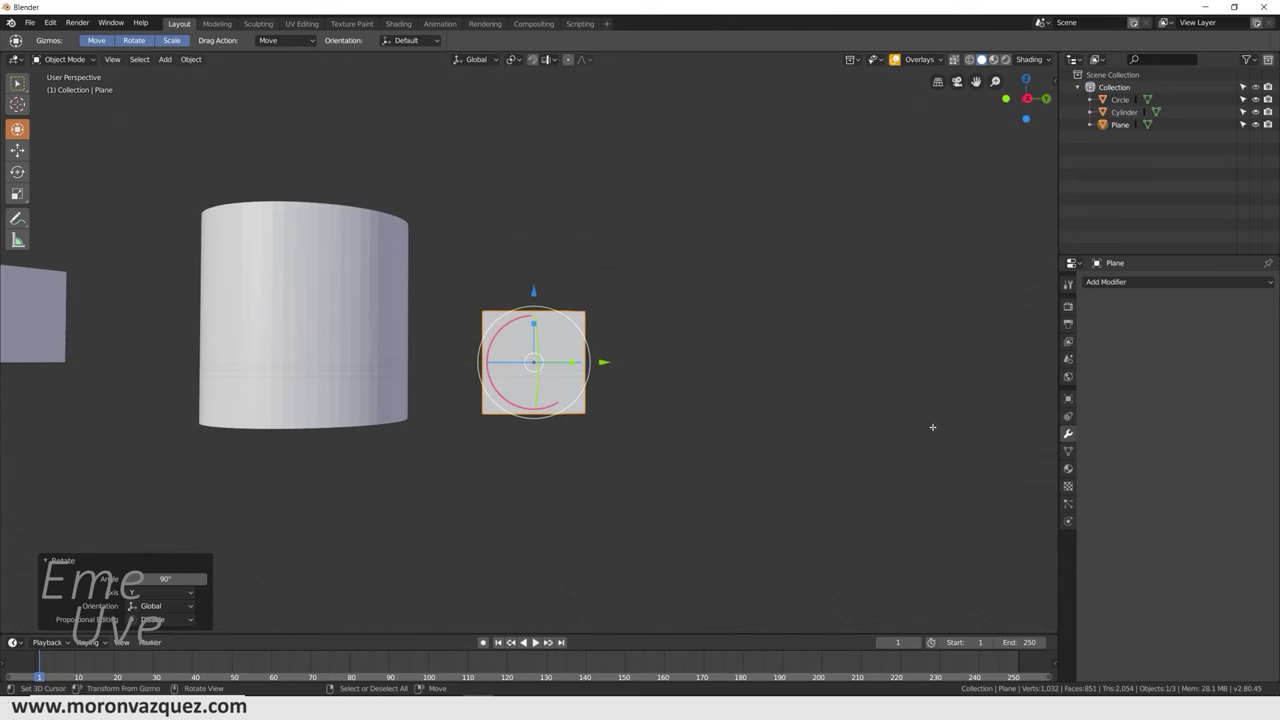
key("s")
left_click(637, 363)
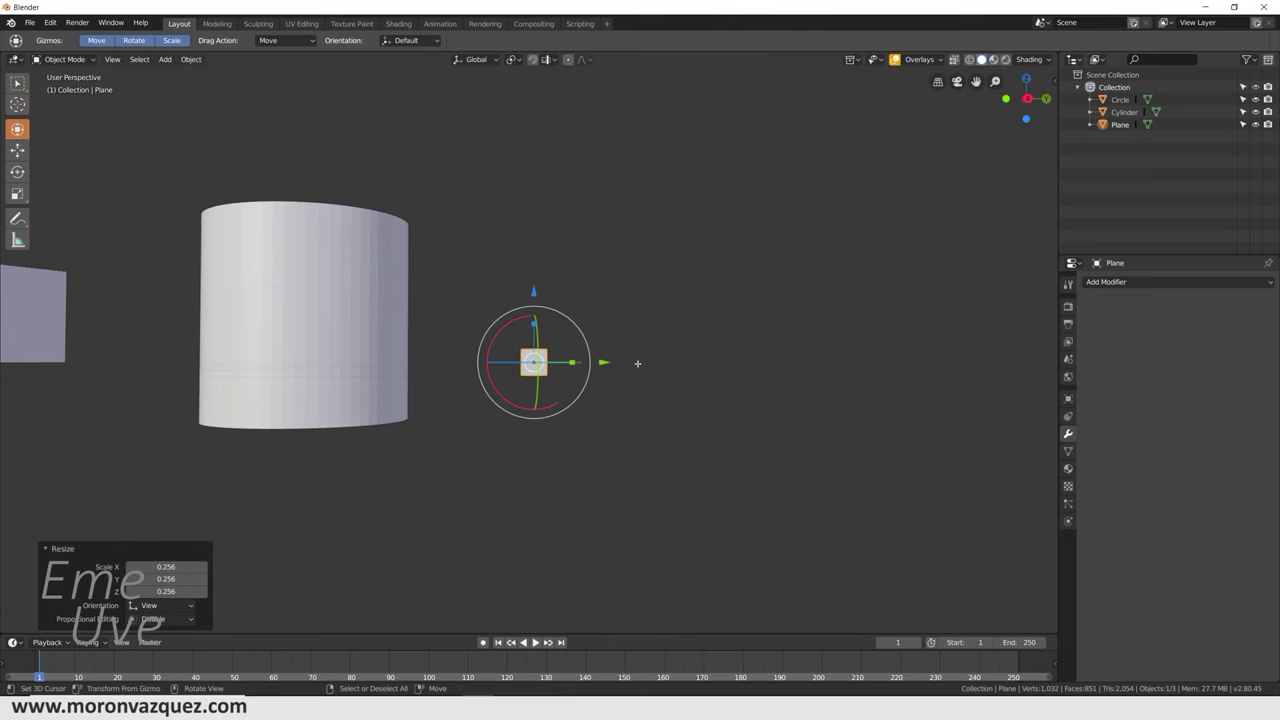
- In Right Orthographic view, move the plane down and back to Y -1.87 m
key("KP_1")
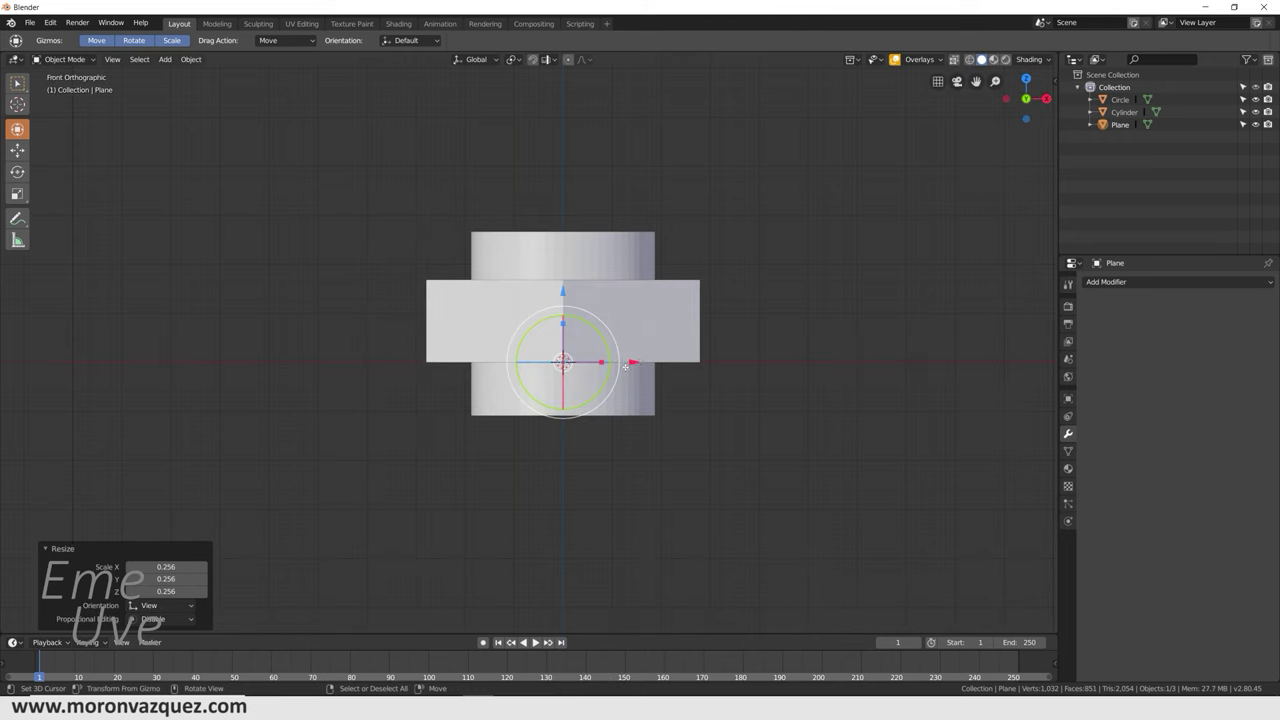
key("KP_3")
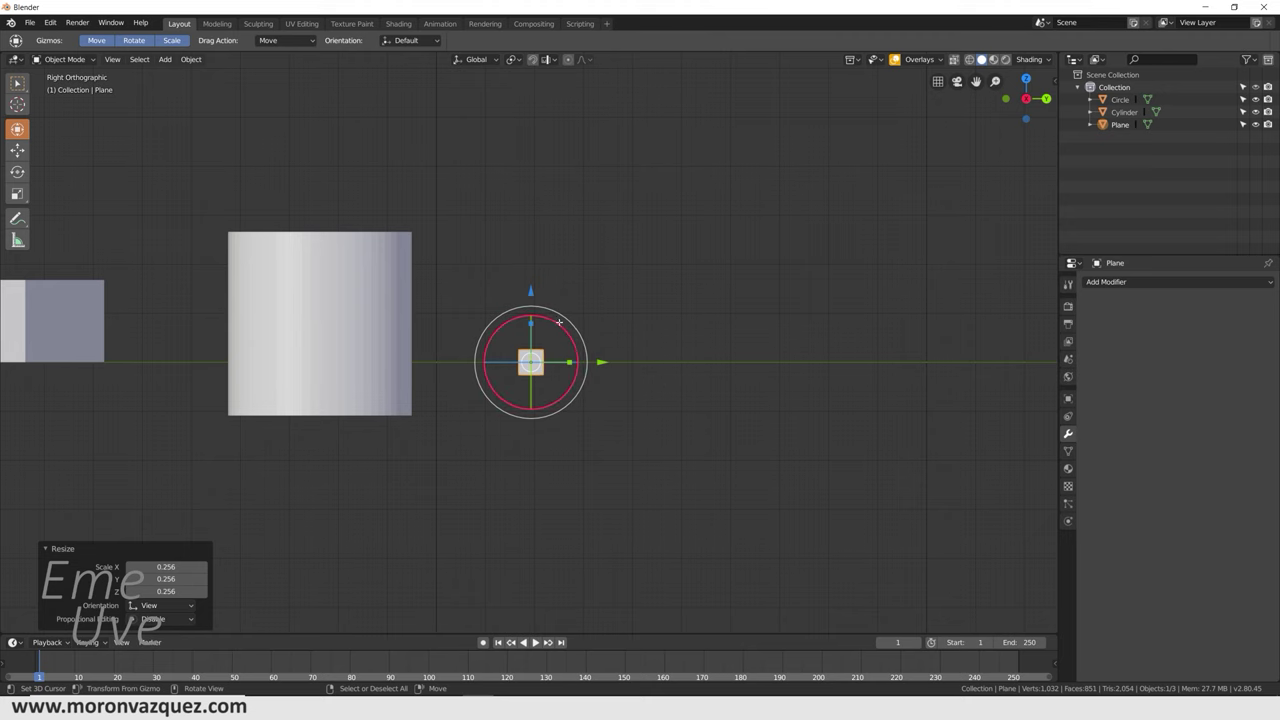
key("KP_1")
key("KP_3")
key("KP_6")
key("KP_3")
left_click_drag(528, 290, 530, 337)
left_click_drag(606, 401, 517, 398)
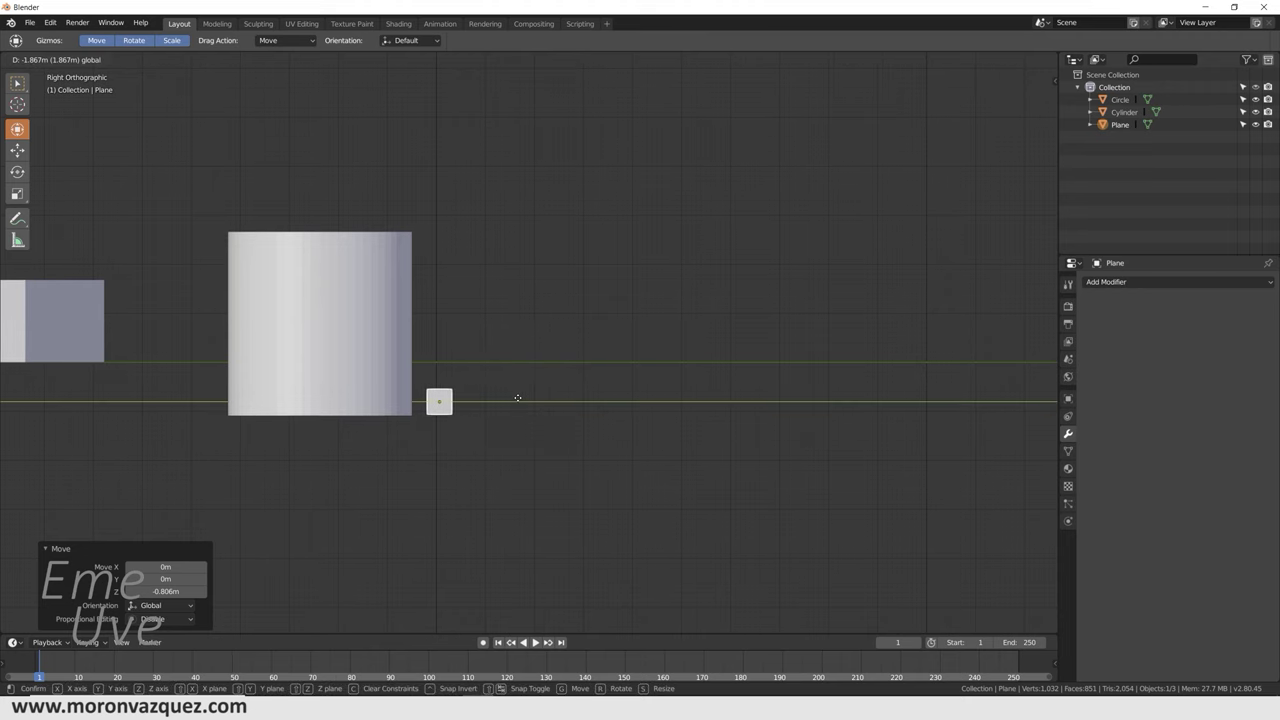
left_click(517, 398)
middle_click_drag(517, 398, 603, 364, "shift")
scroll(646, 366, "up", 4)
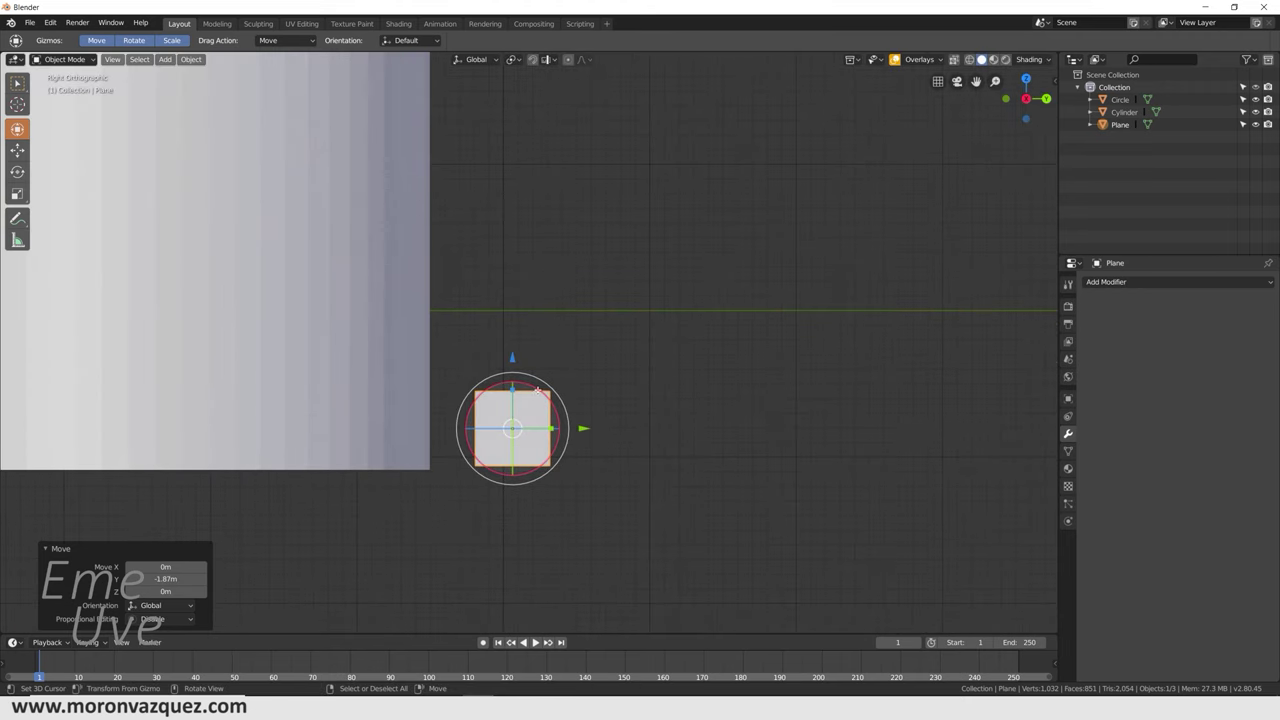
- Scale the plane to 0.909 and nudge it 0.0547 m down along Z
key("s")
left_click(760, 391)
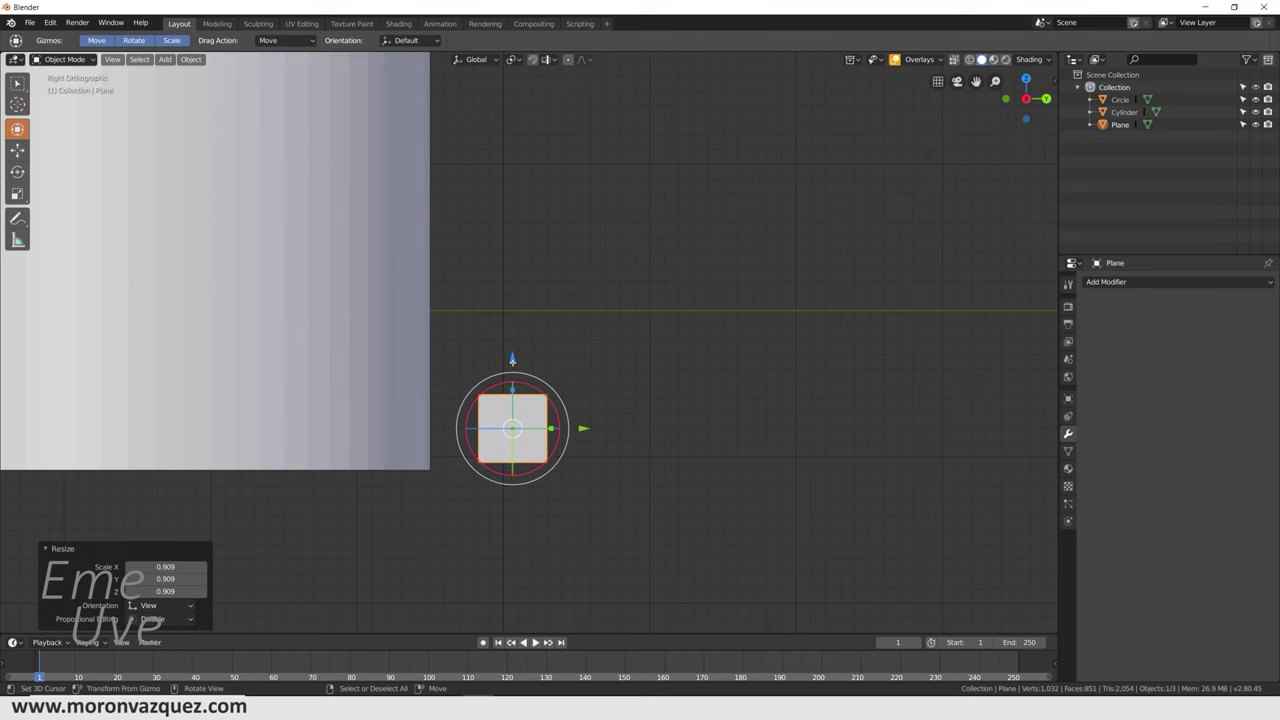
left_click_drag(512, 358, 512, 366)
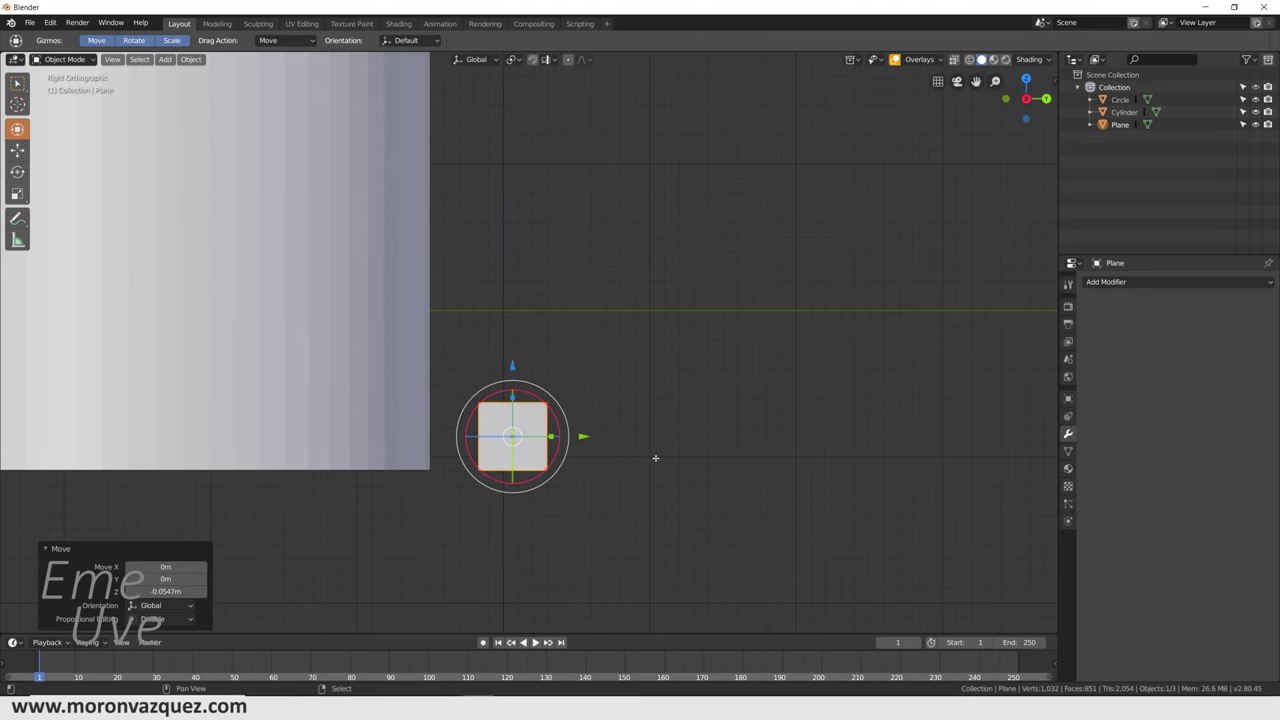
middle_click_drag(655, 458, 666, 434, "shift")
scroll(666, 434, "down", 3)
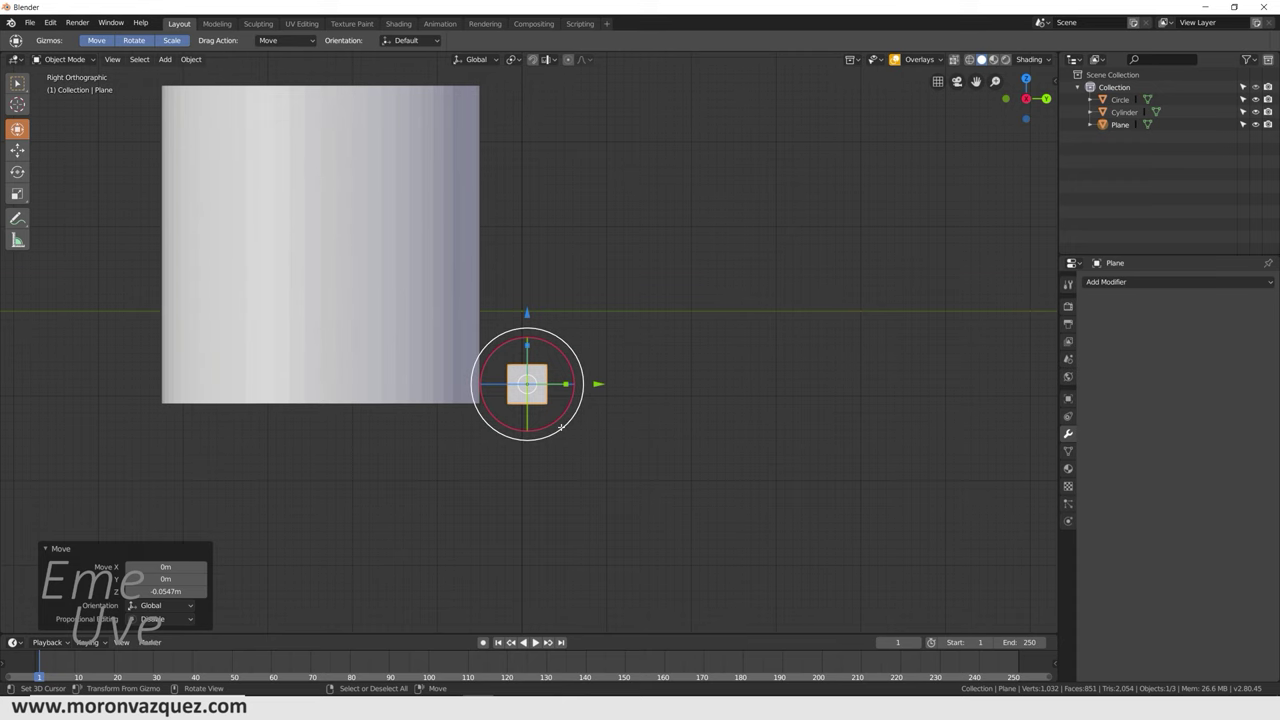
scroll(598, 383, "up", 4)
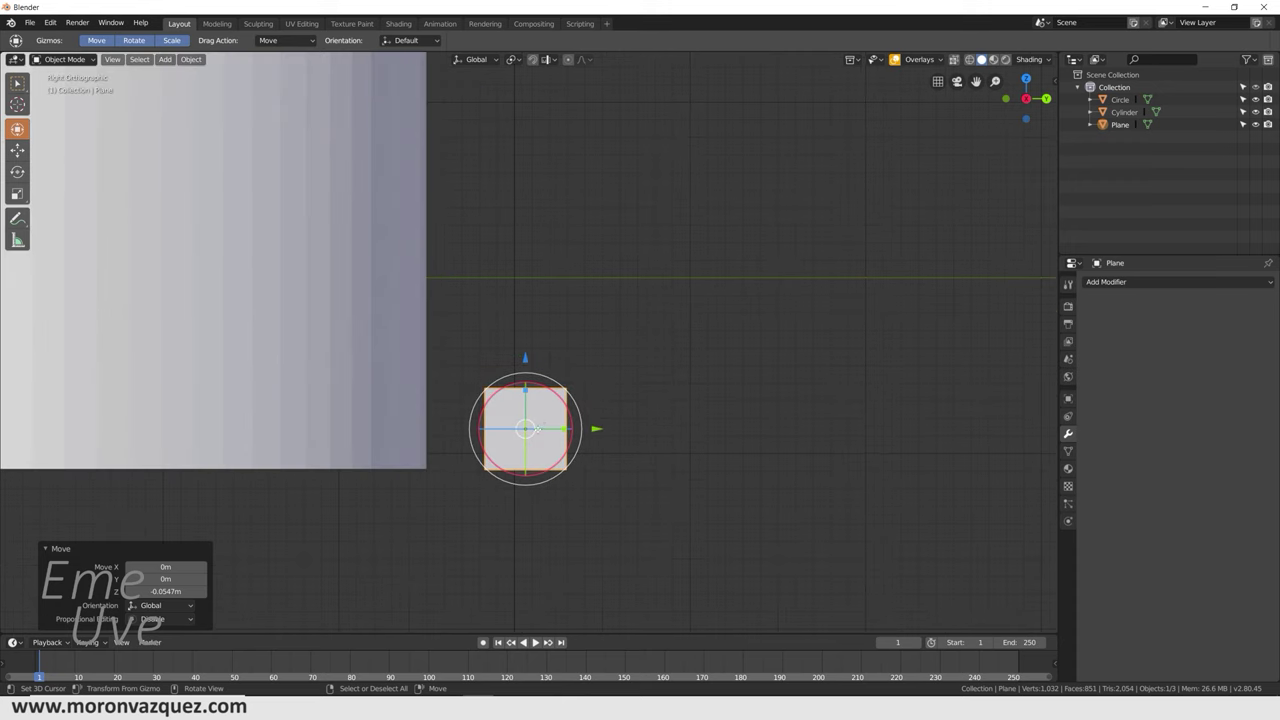
left_click(63, 59)
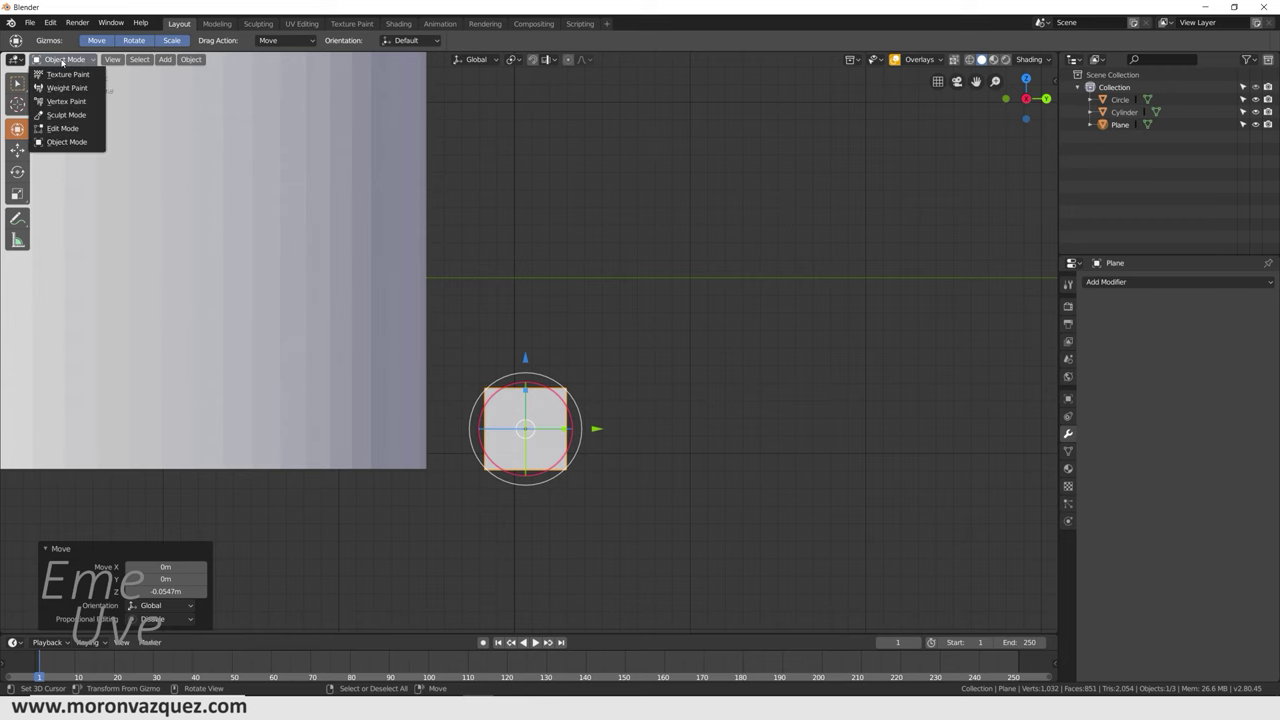
- In edge select mode, scale the plane's right edge to 0.353, then select all
left_click(60, 129)
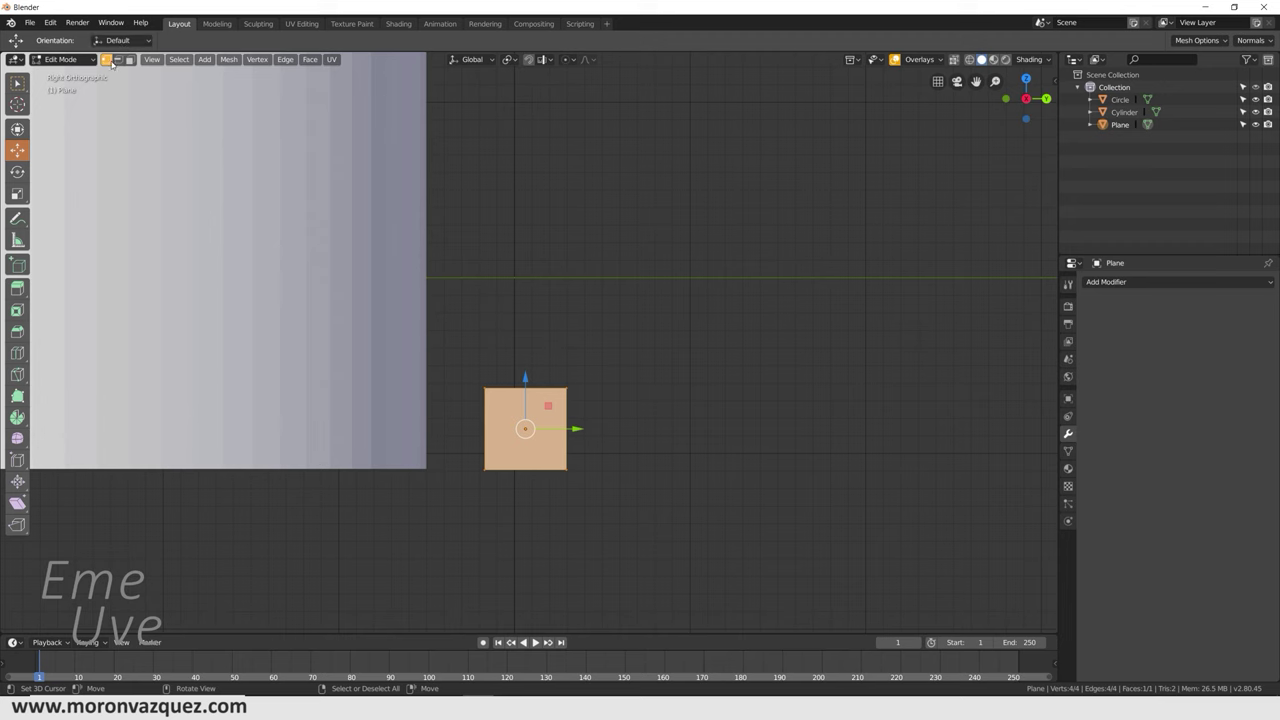
left_click(118, 60)
left_click(566, 410)
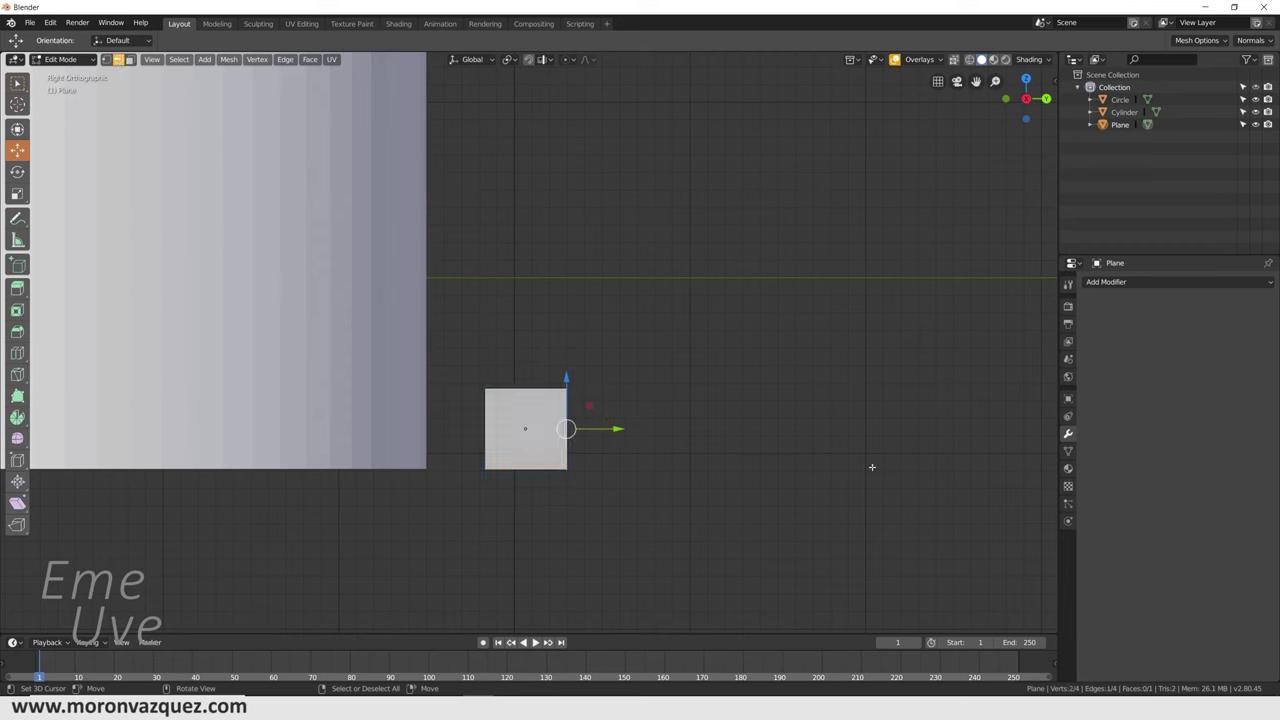
key("s")
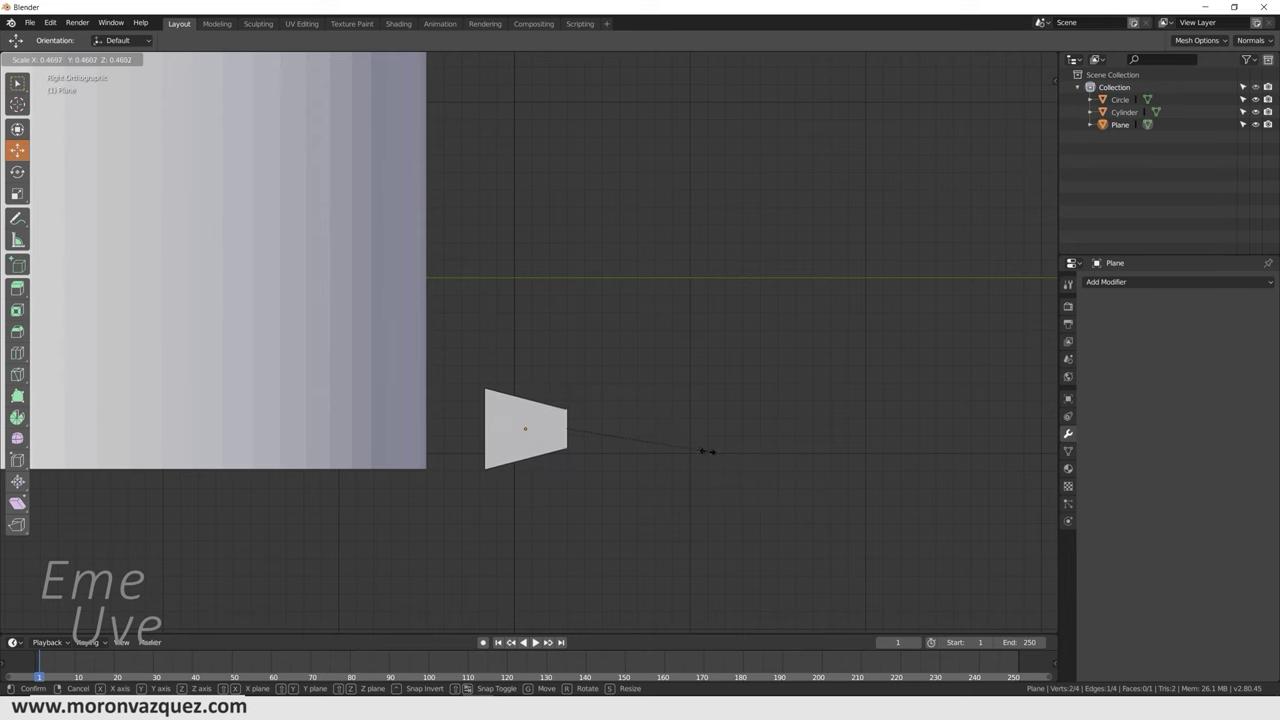
left_click(673, 437)
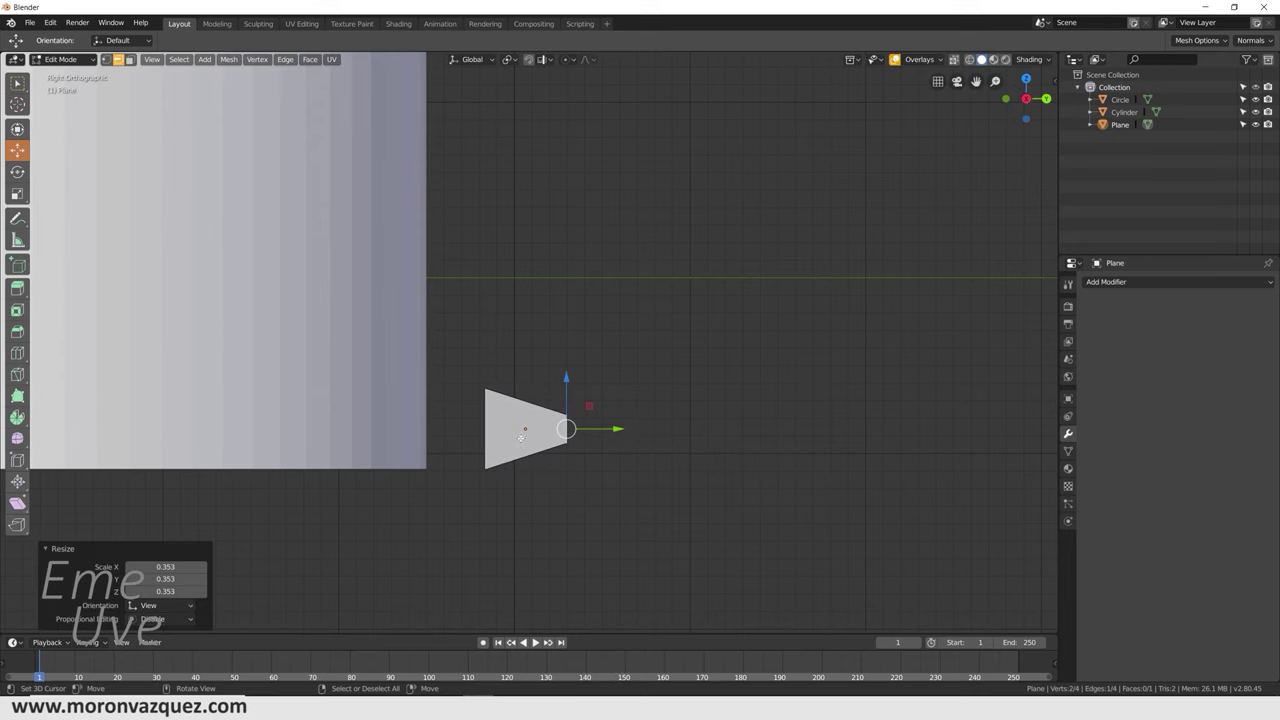
key("a")
scroll(545, 432, "up", 3)
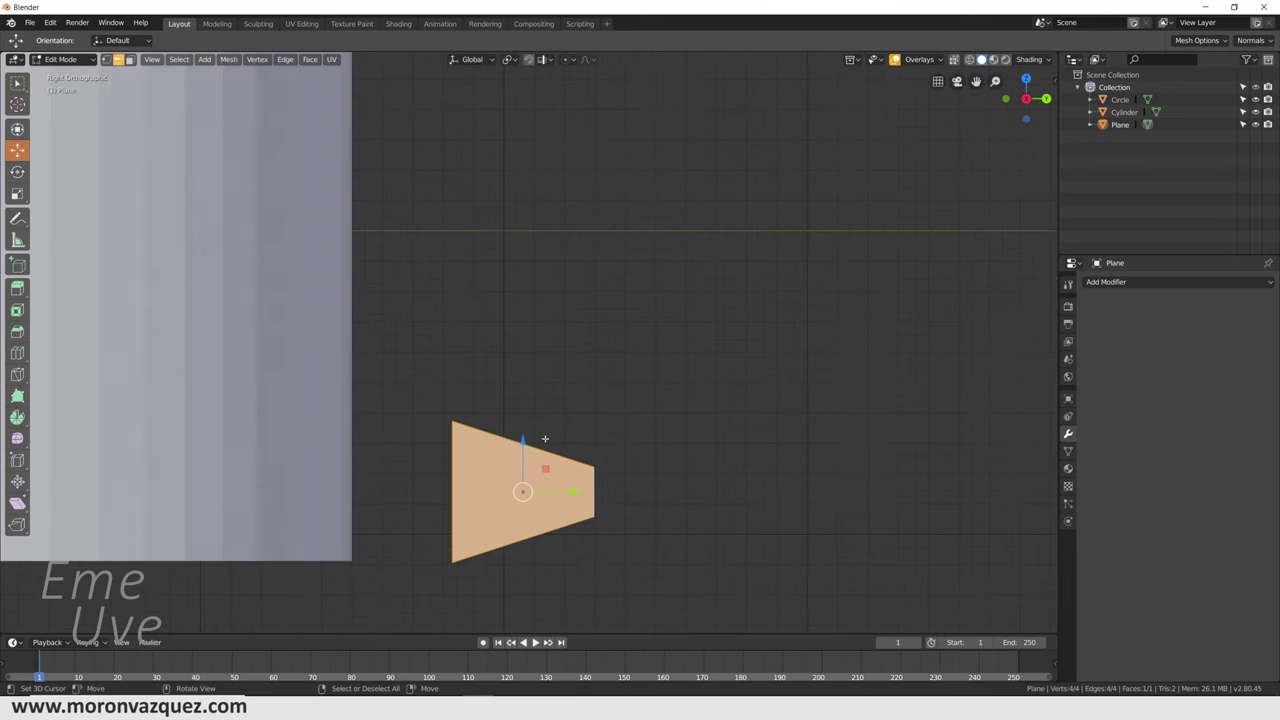
key("ctrl+r")
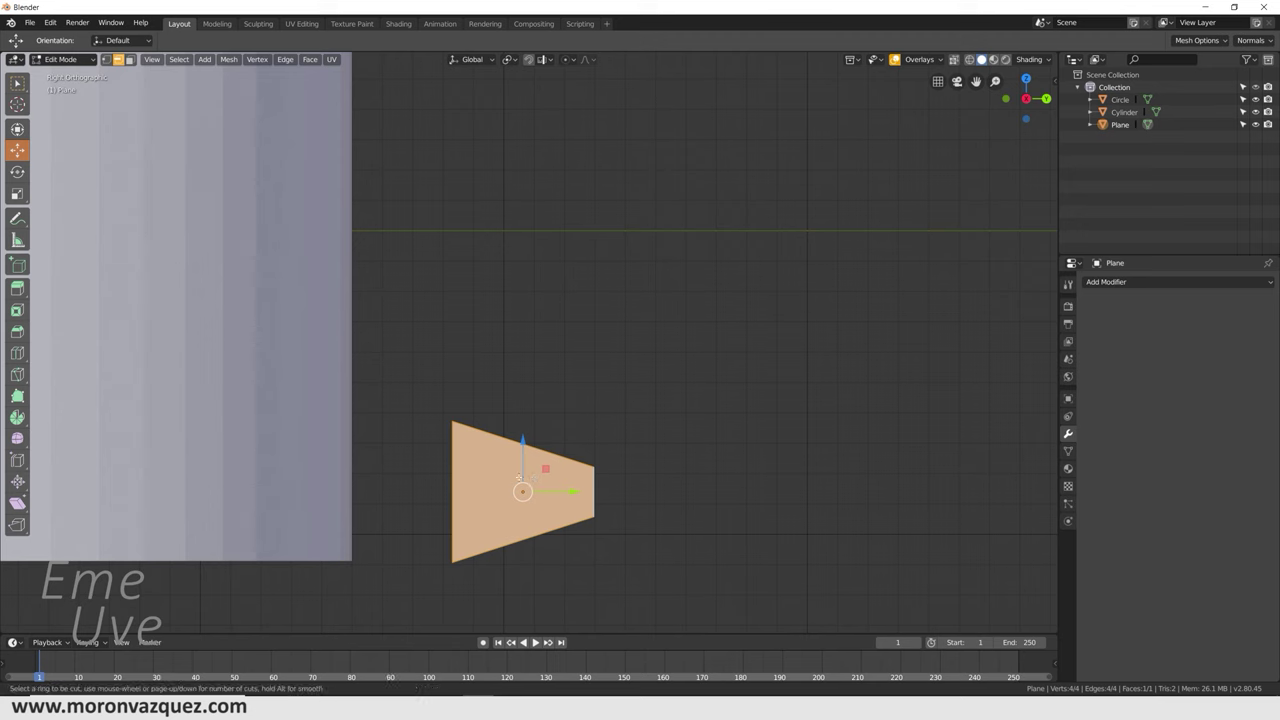
- Add a vertical loop cut at factor 0.308 near the wide end and scale it to 0.827
key("Escape")
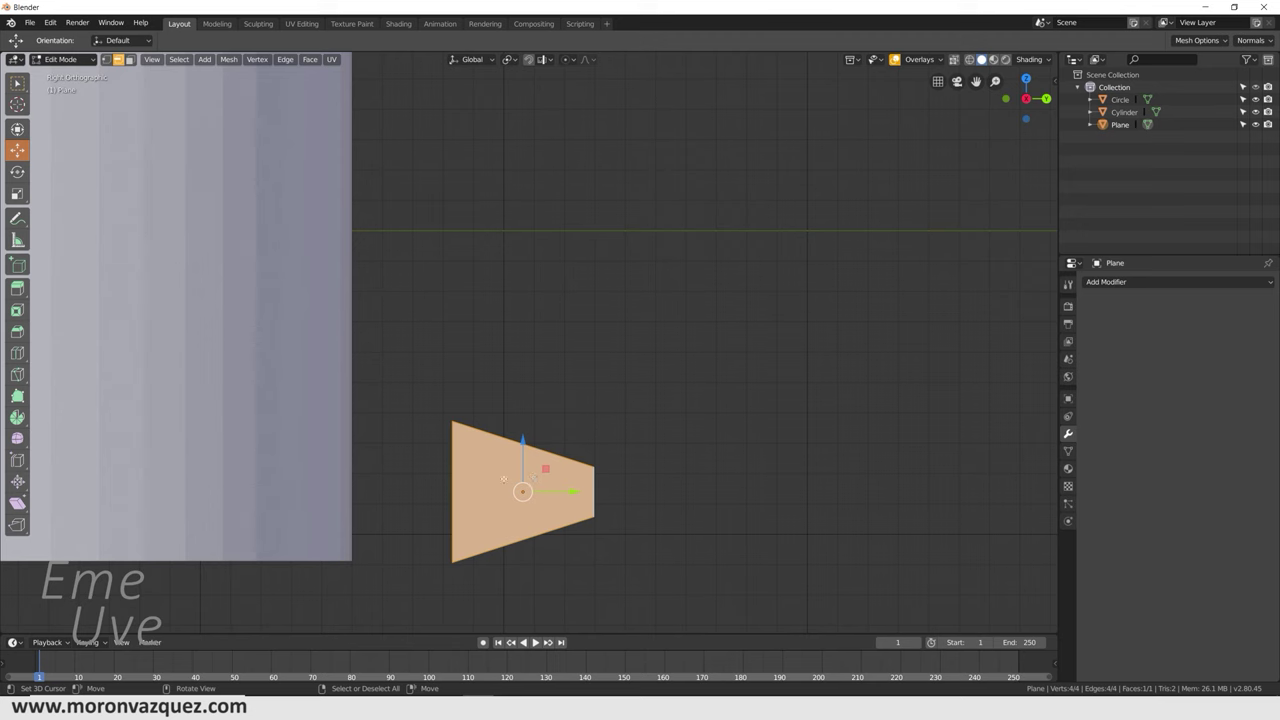
key("ctrl+r")
left_click(514, 466)
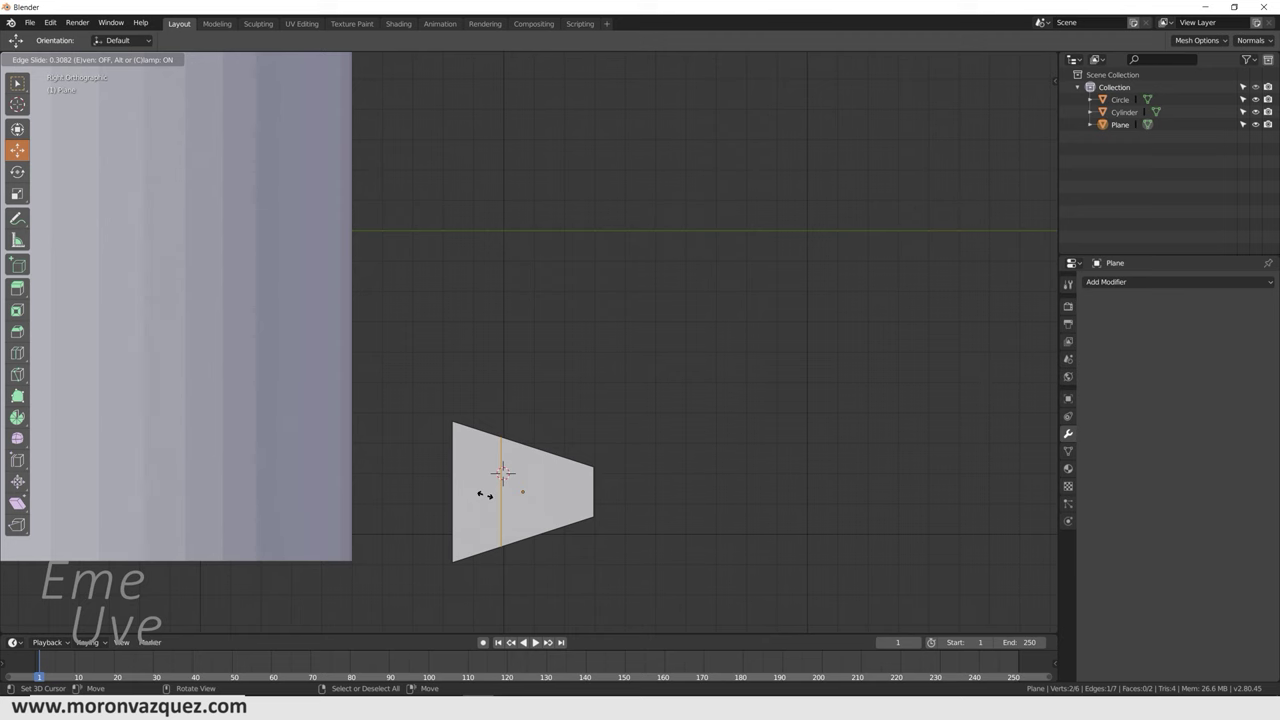
left_click(484, 494)
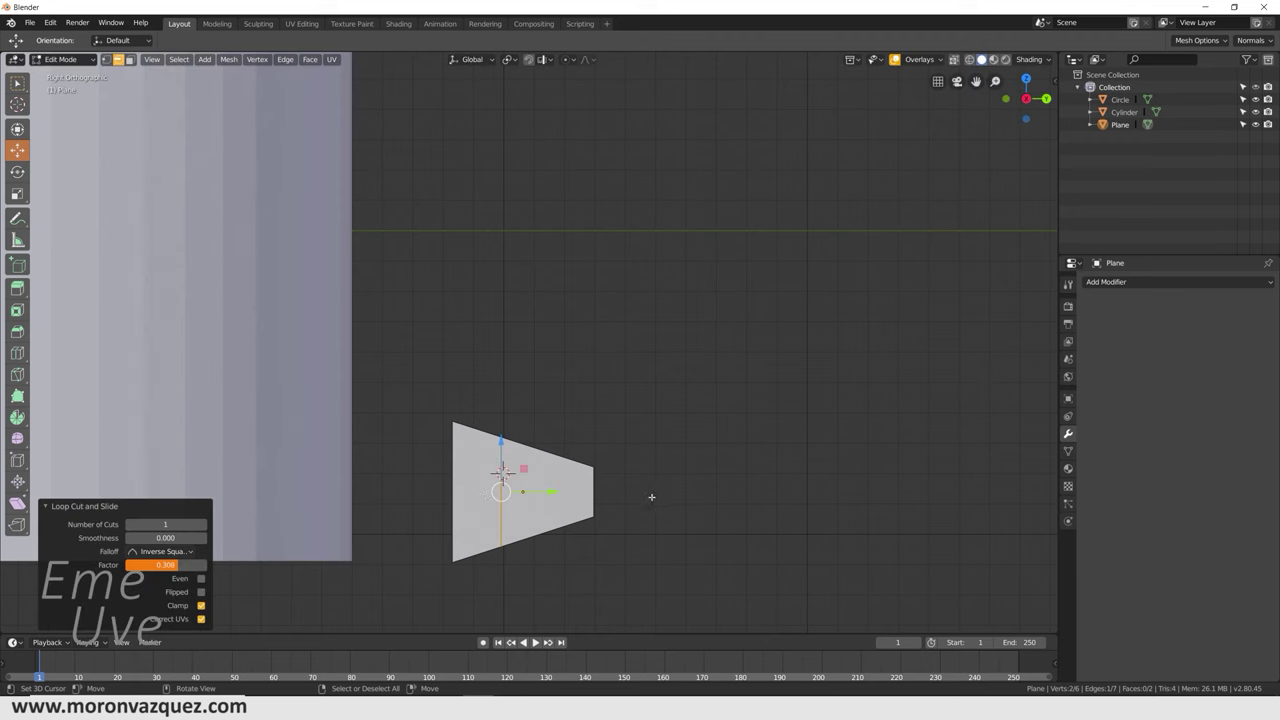
key("s")
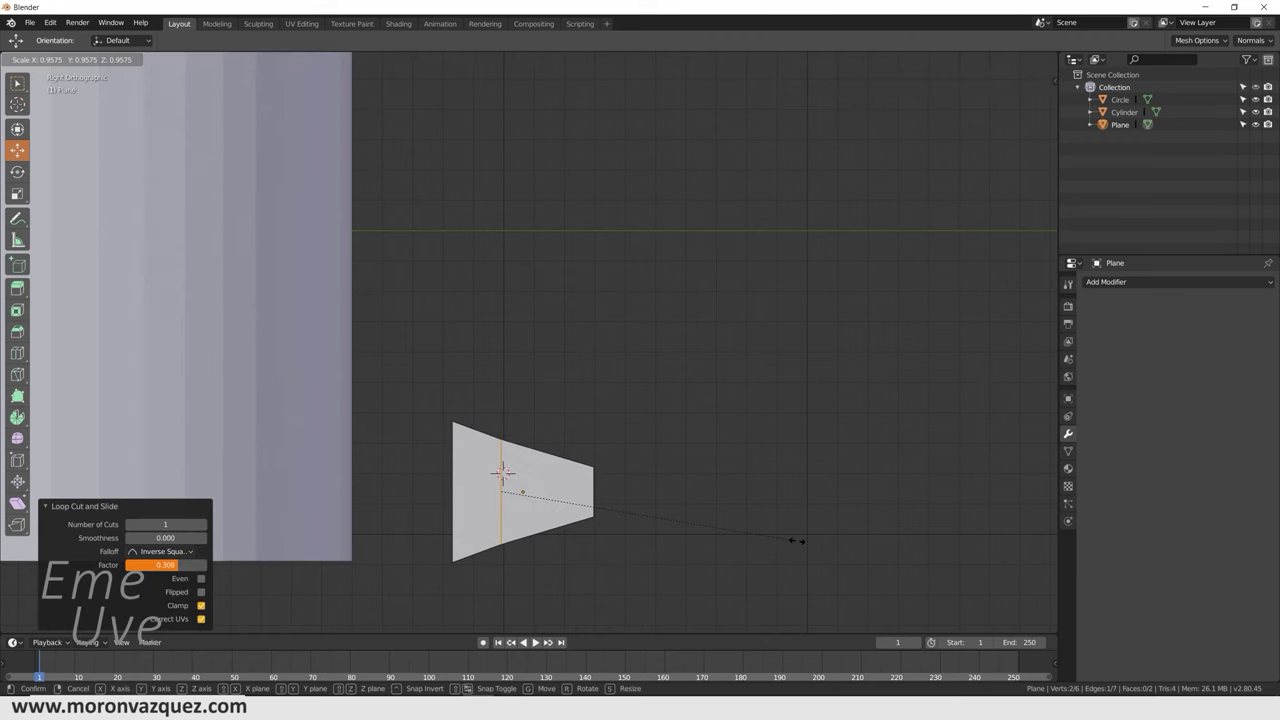
left_click(705, 522)
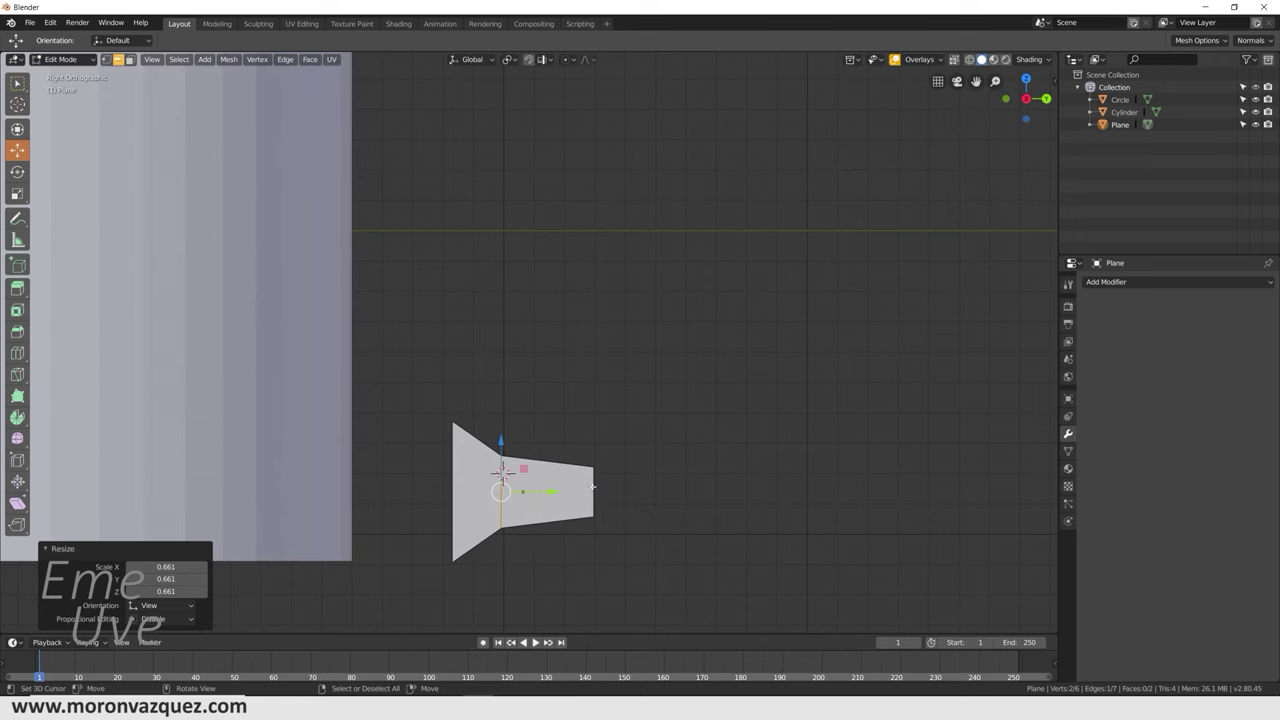
key("s")
left_click(735, 511)
scroll(682, 501, "down", 3)
mouse_move(682, 501)
middle_mouse_down()
mouse_move(651, 500)
mouse_move(660, 517)
mouse_move(677, 486)
mouse_move(631, 486)
middle_mouse_up()
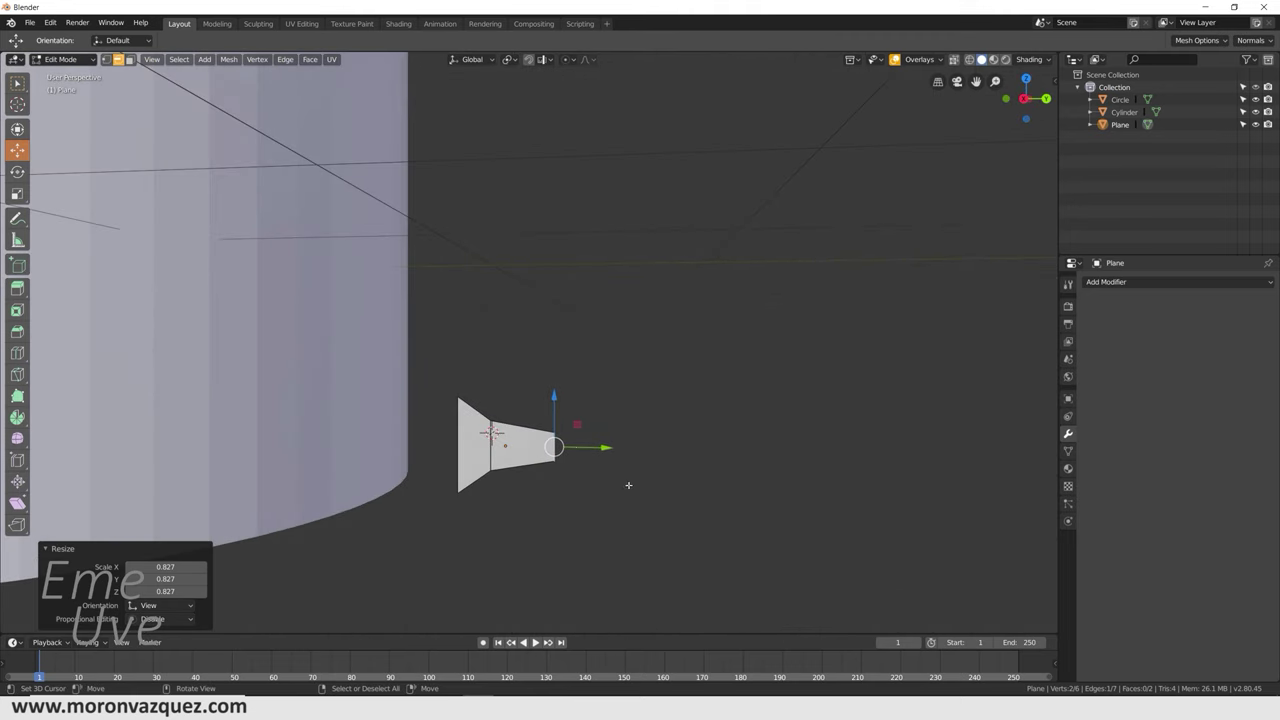
- Switch the plane back to Object Mode
left_click(60, 59)
middle_click_drag(696, 412, 674, 418)
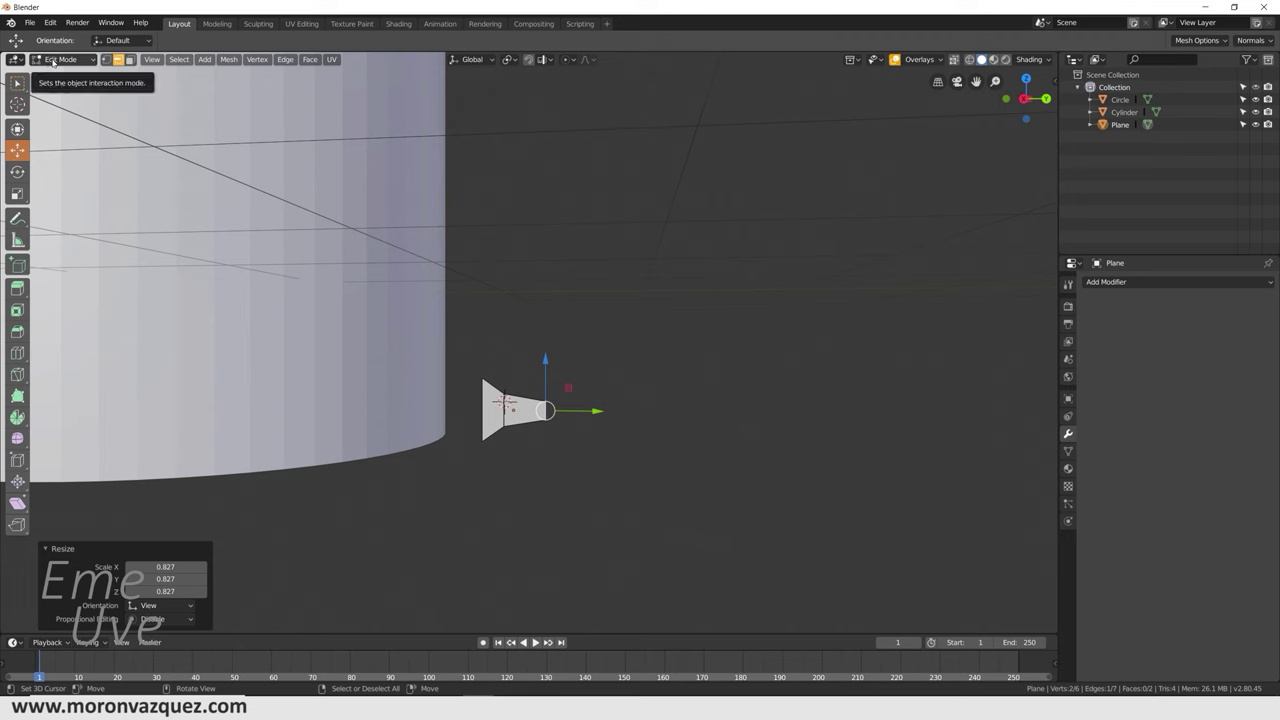
left_click(63, 64)
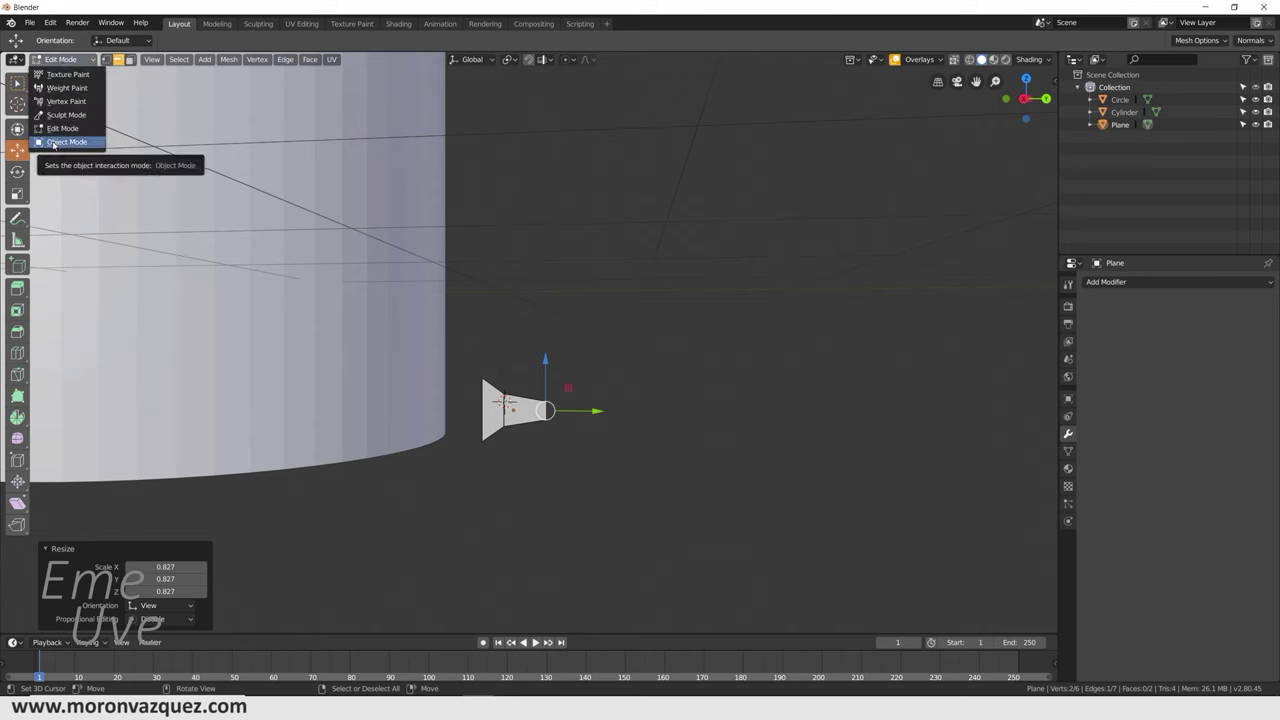
left_click(58, 142)
- Frame the plane profile beside the cylinder and open the Add Modifier list in Modifier Properties
mouse_move(671, 366)
middle_mouse_down()
mouse_move(654, 397)
mouse_move(624, 404)
mouse_move(311, 193)
middle_mouse_up()
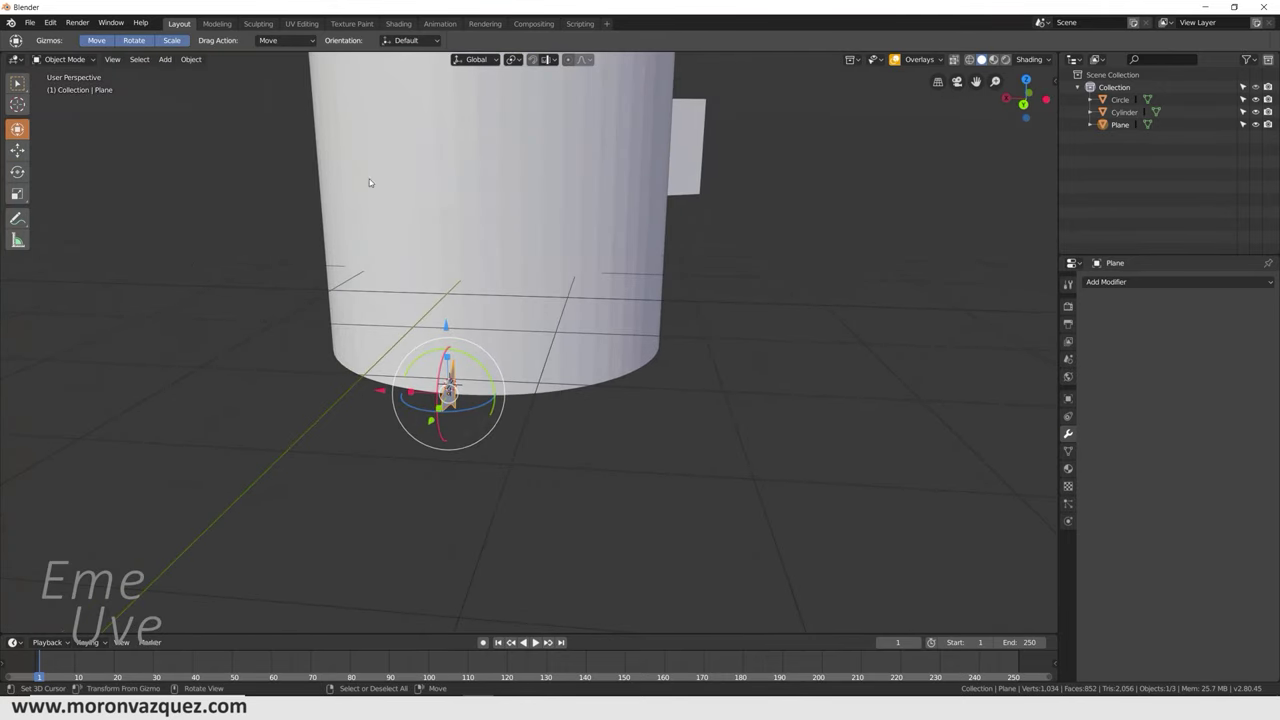
mouse_move(534, 232)
middle_mouse_down()
mouse_move(626, 226)
mouse_move(594, 314)
mouse_move(611, 318)
middle_mouse_up()
scroll(610, 325, "down", 3)
scroll(605, 321, "down", 1)
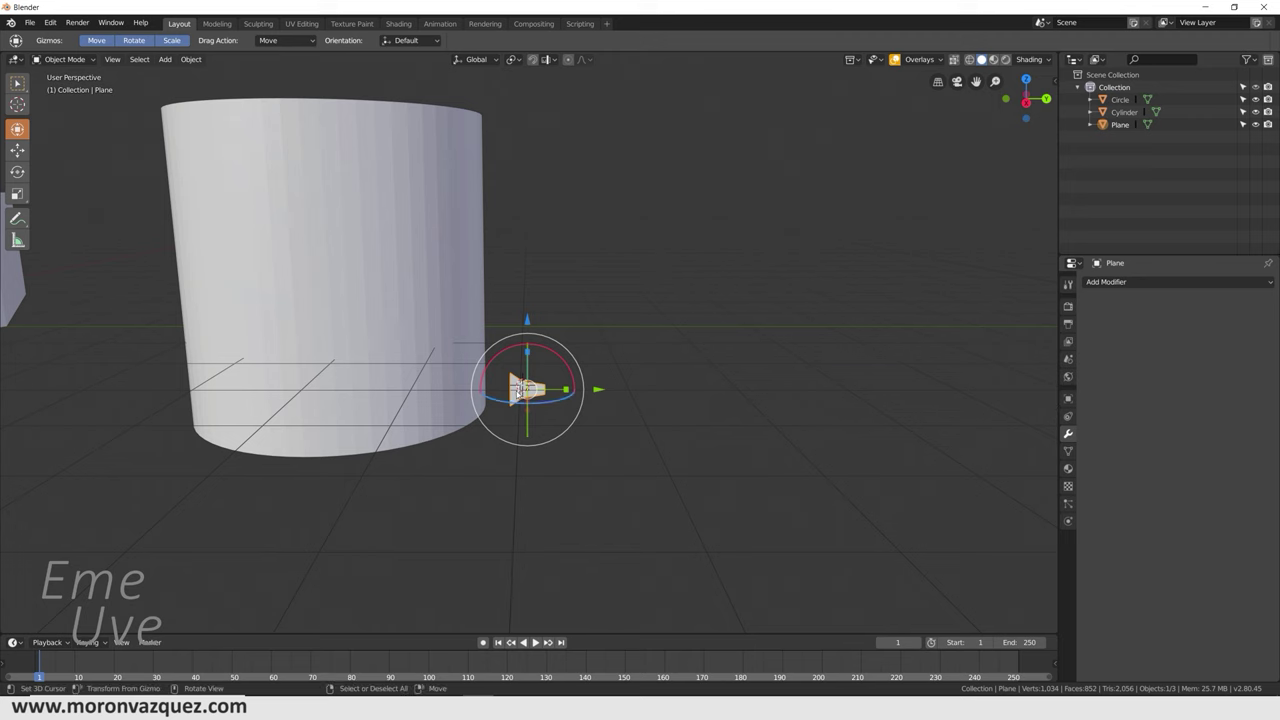
left_click(1110, 282)
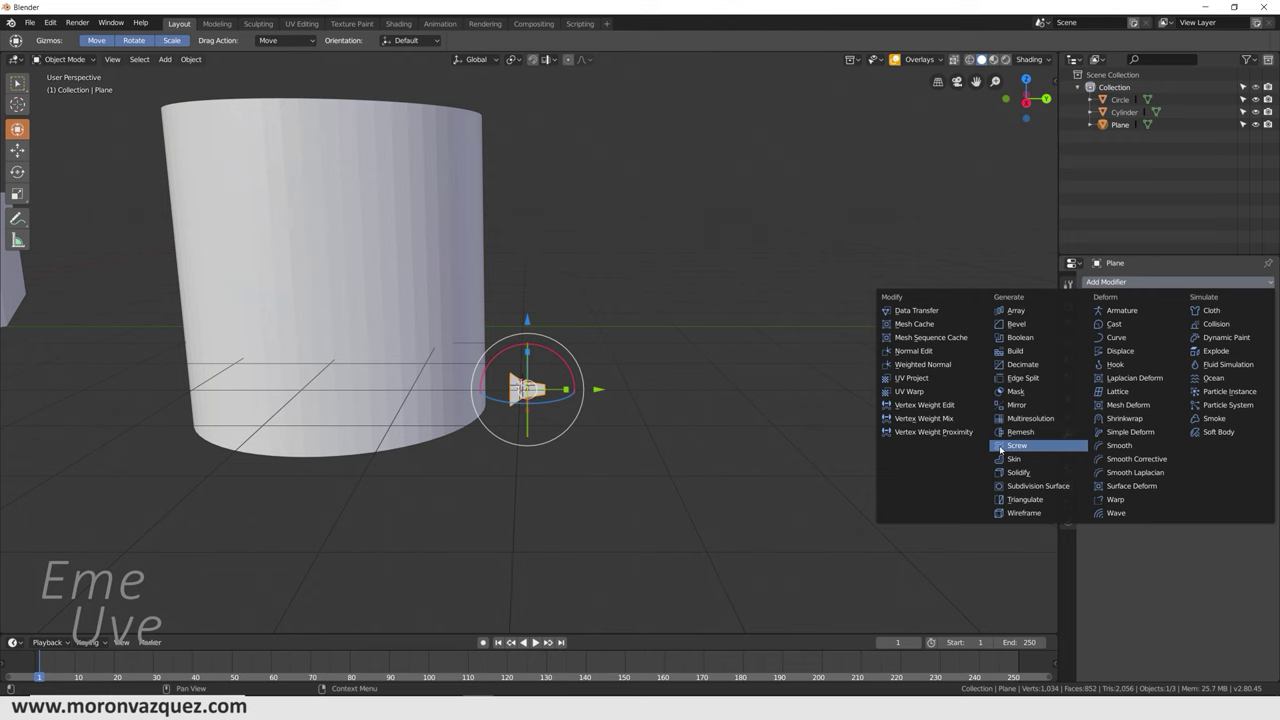
- Add a Screw modifier to the plane with the Cylinder as its axis object
left_click(999, 446)
mouse_move(545, 420)
middle_mouse_down()
mouse_move(558, 427)
mouse_move(512, 405)
middle_mouse_up()
middle_click_drag(516, 455, 405, 407)
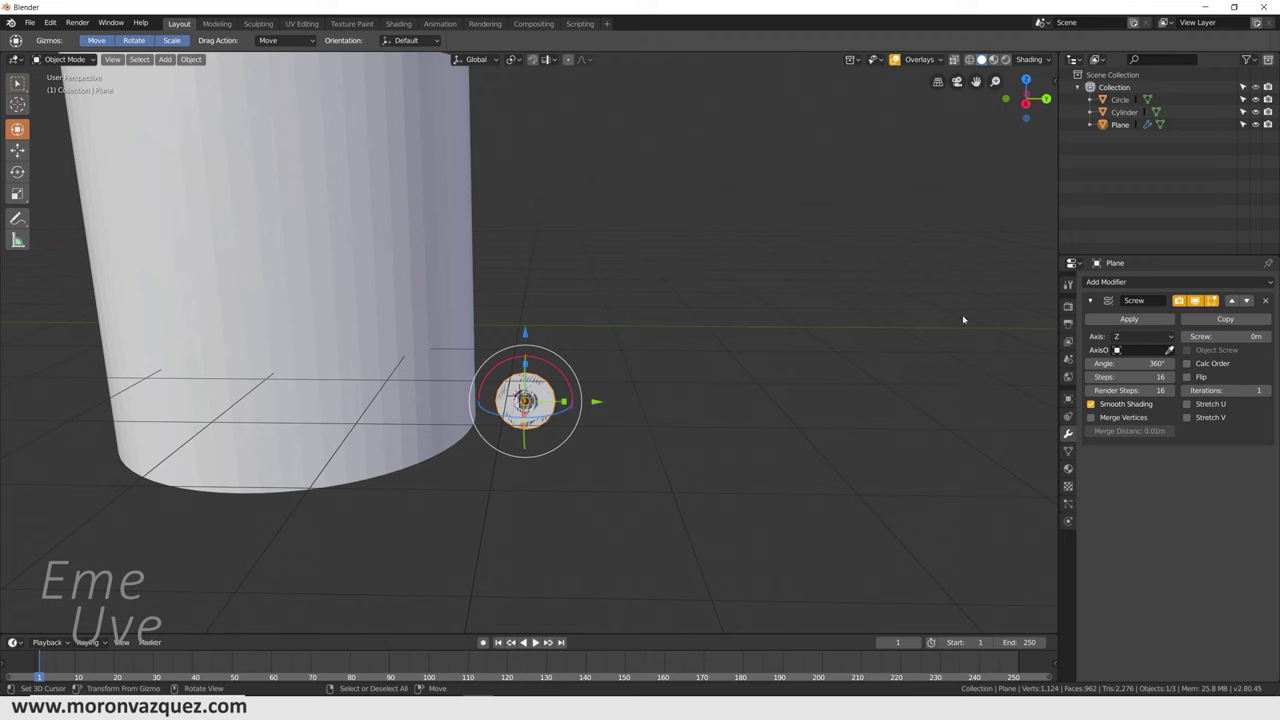
left_click(1170, 350)
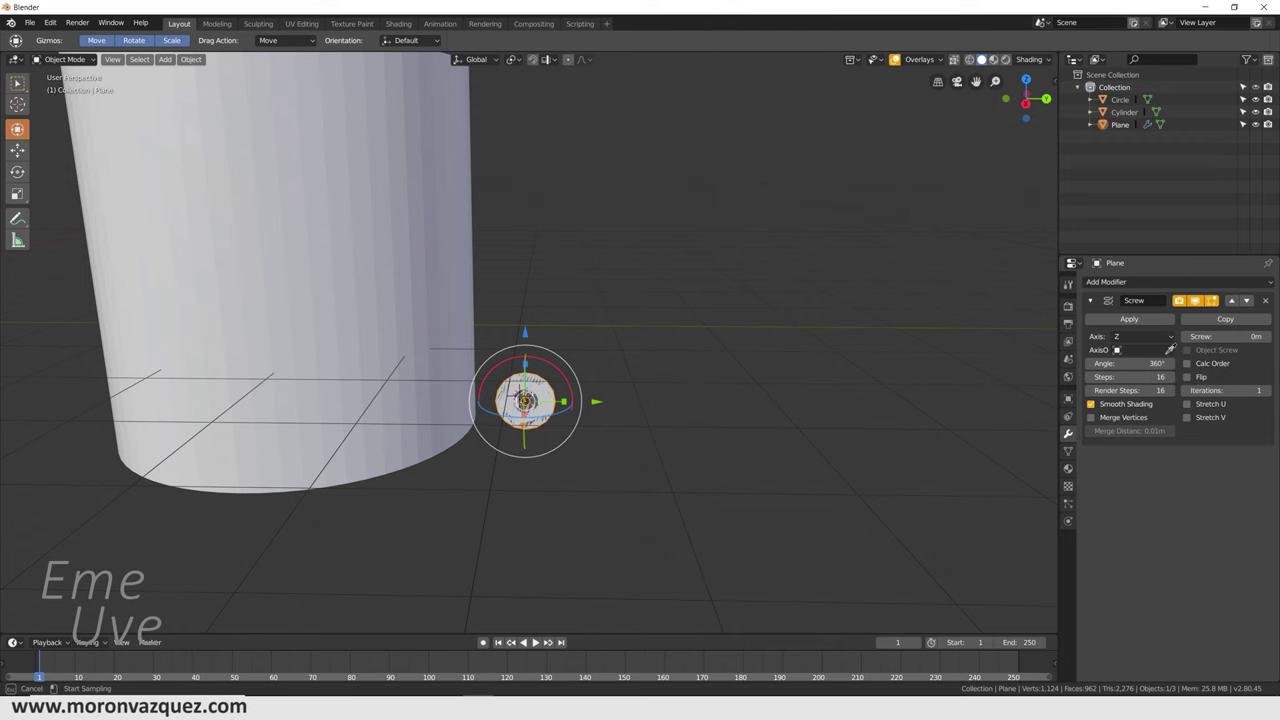
left_click(334, 238)
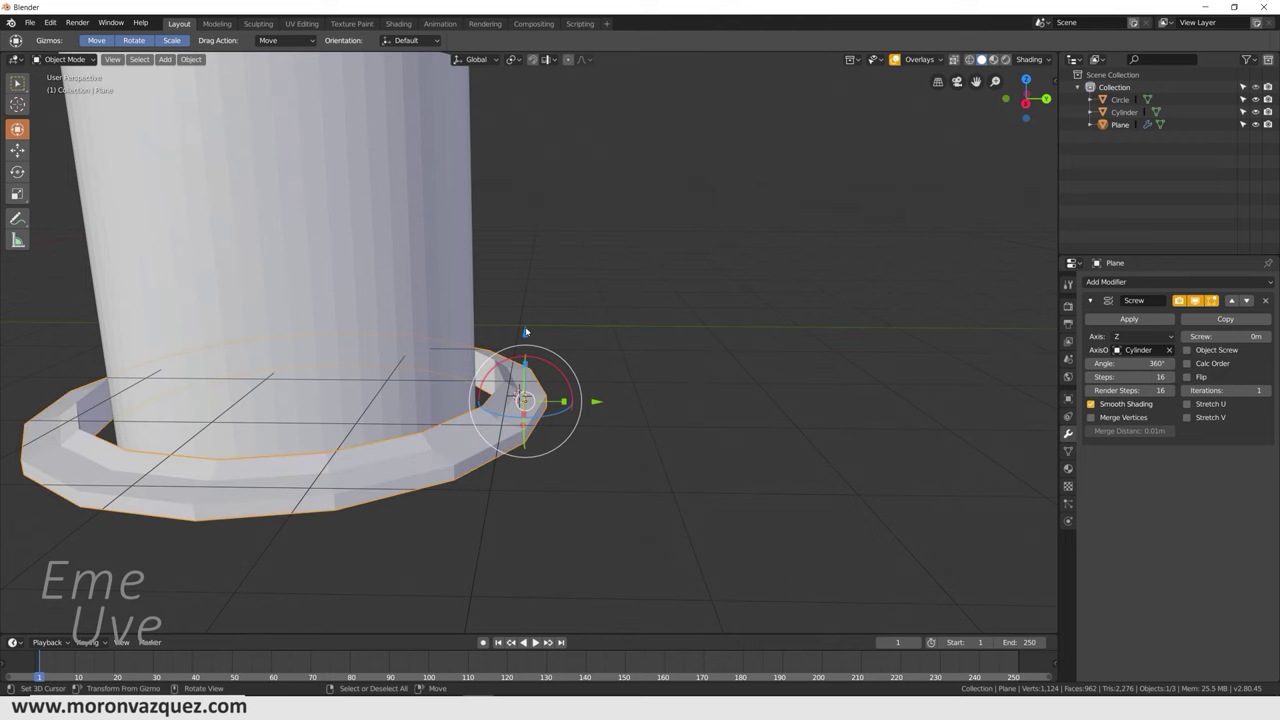
scroll(530, 428, "down", 4)
mouse_move(520, 410)
middle_mouse_down()
mouse_move(530, 428)
mouse_move(581, 432)
mouse_move(600, 416)
middle_mouse_up()
scroll(530, 428, "up", 3)
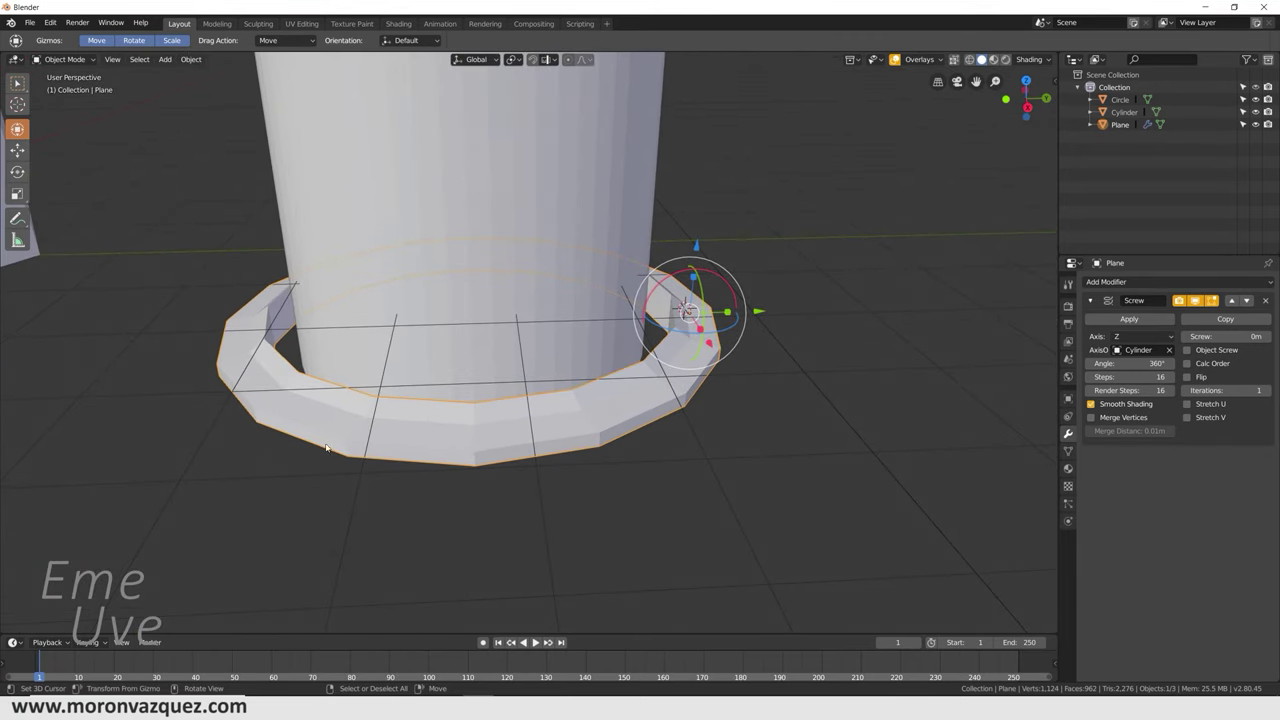
middle_click_drag(660, 297, 673, 375)
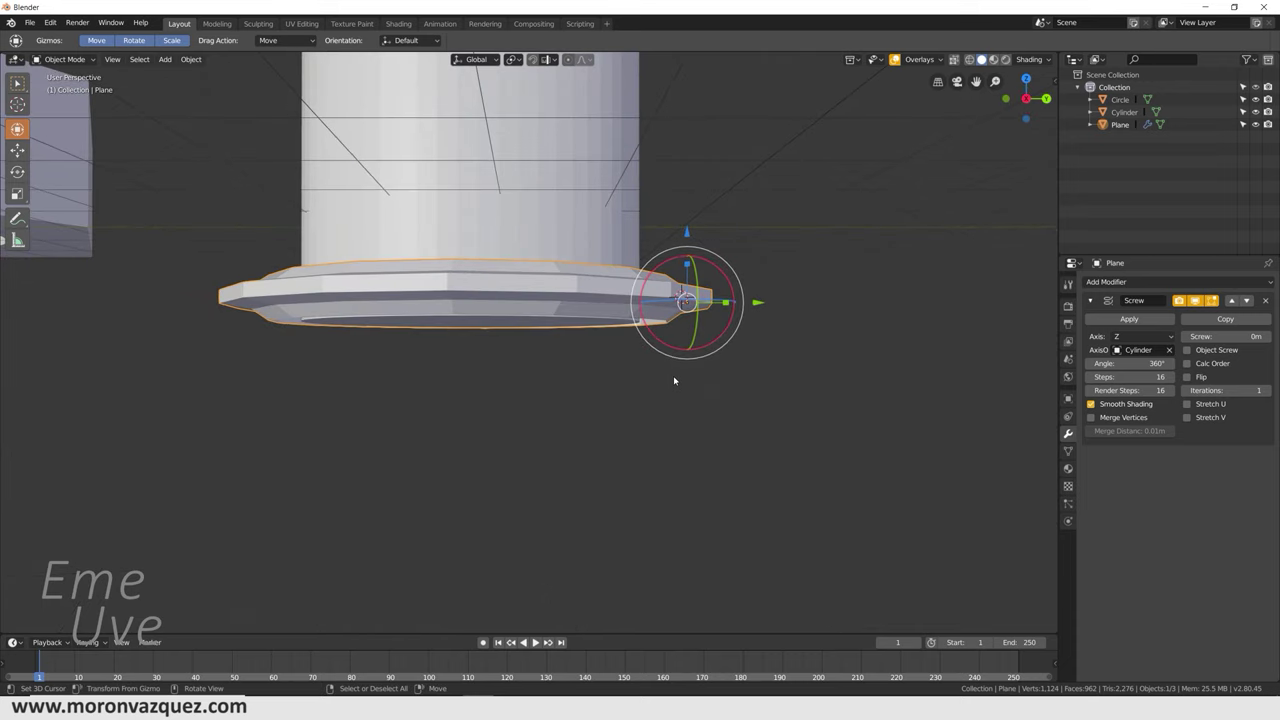
scroll(673, 375, "down", 3)
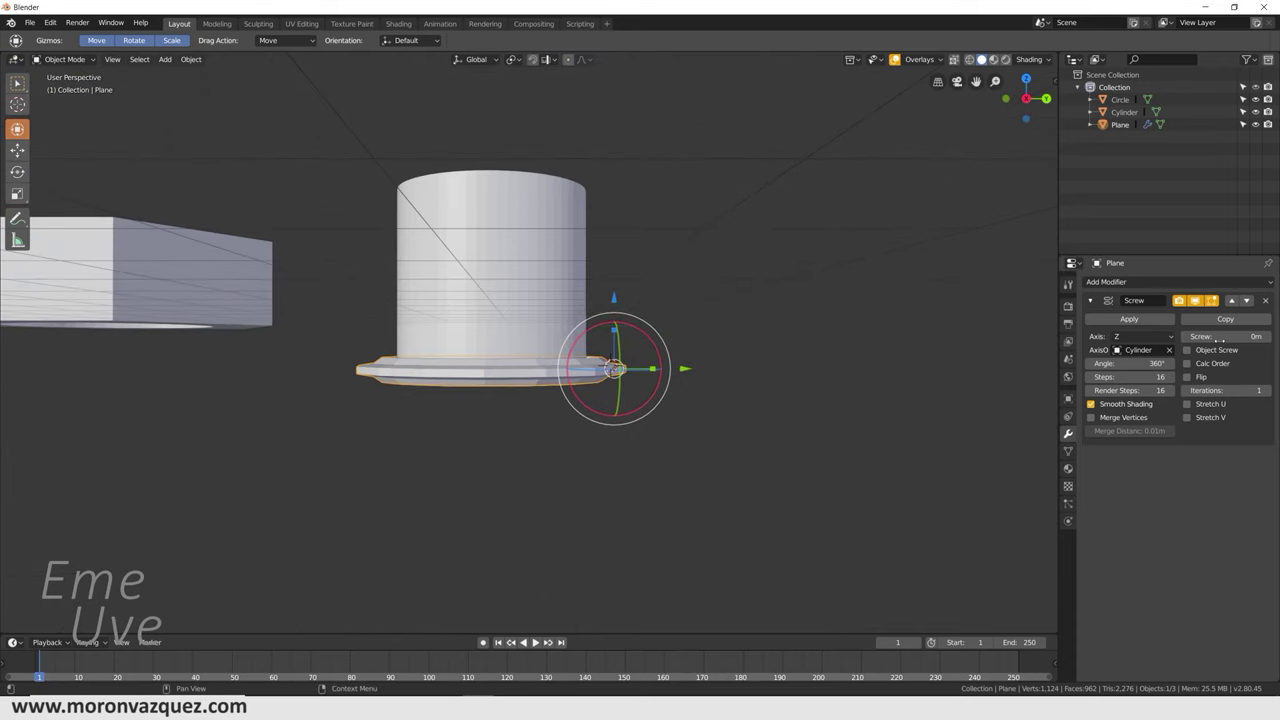
- Keep the screw height at 0 and set the ring's Steps to 61
left_click_drag(1225, 336, 1250, 336)
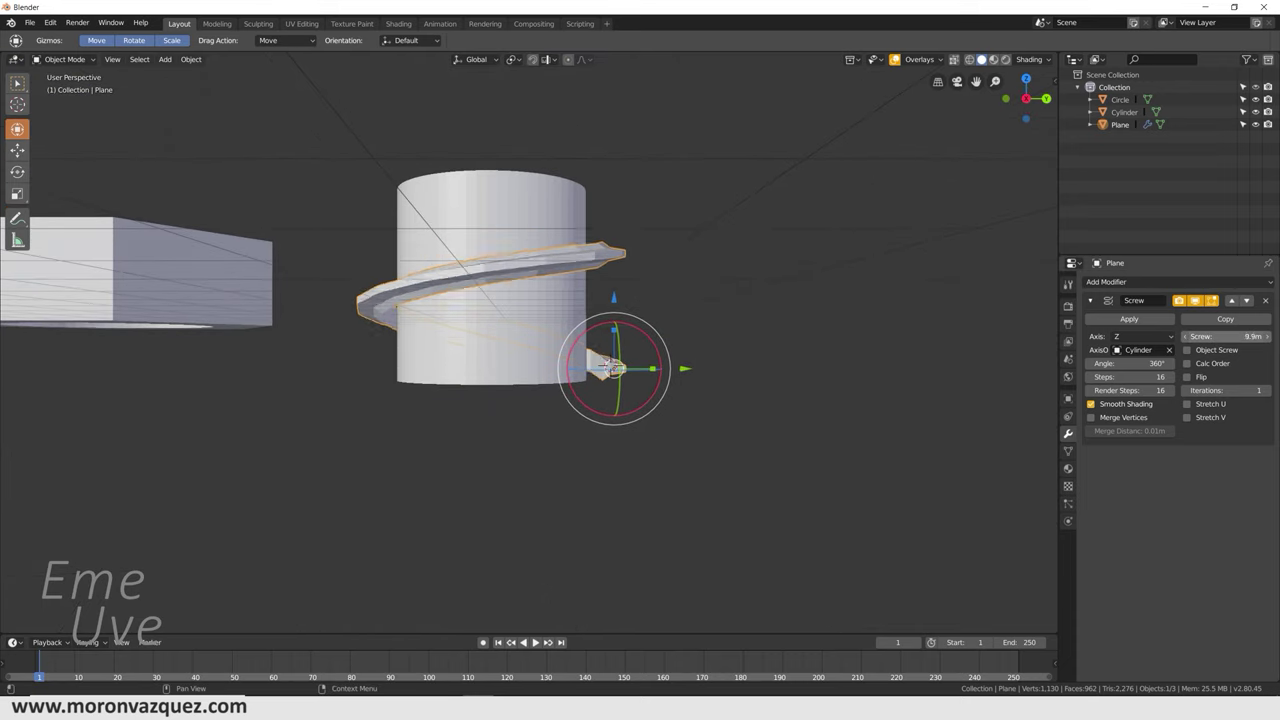
left_click_drag(606, 366, 844, 393)
middle_click_drag(844, 393, 693, 451)
scroll(697, 443, "up", 3)
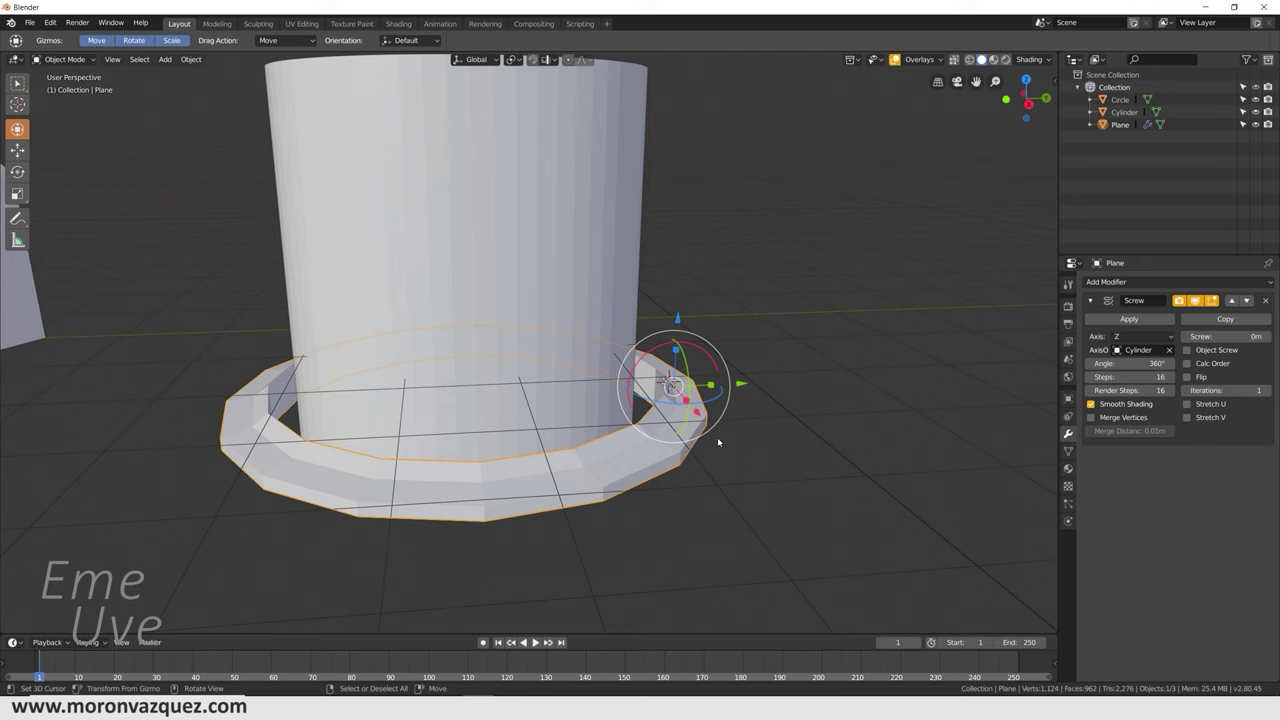
mouse_move(1125, 377)
left_mouse_down()
mouse_move(1090, 377)
mouse_move(1160, 377)
left_mouse_up()
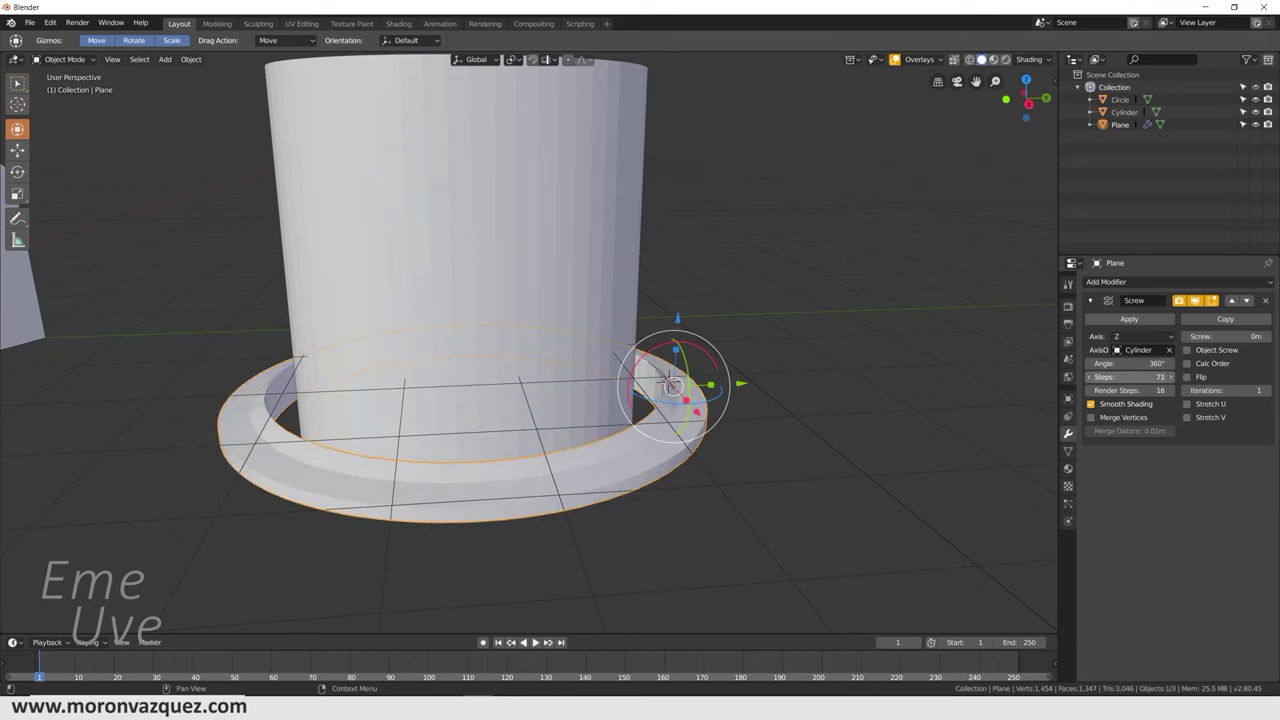
left_click_drag(1160, 377, 1150, 377)
- Lift the profile 0.0326 m up along the Z axis
middle_click_drag(443, 432, 551, 413)
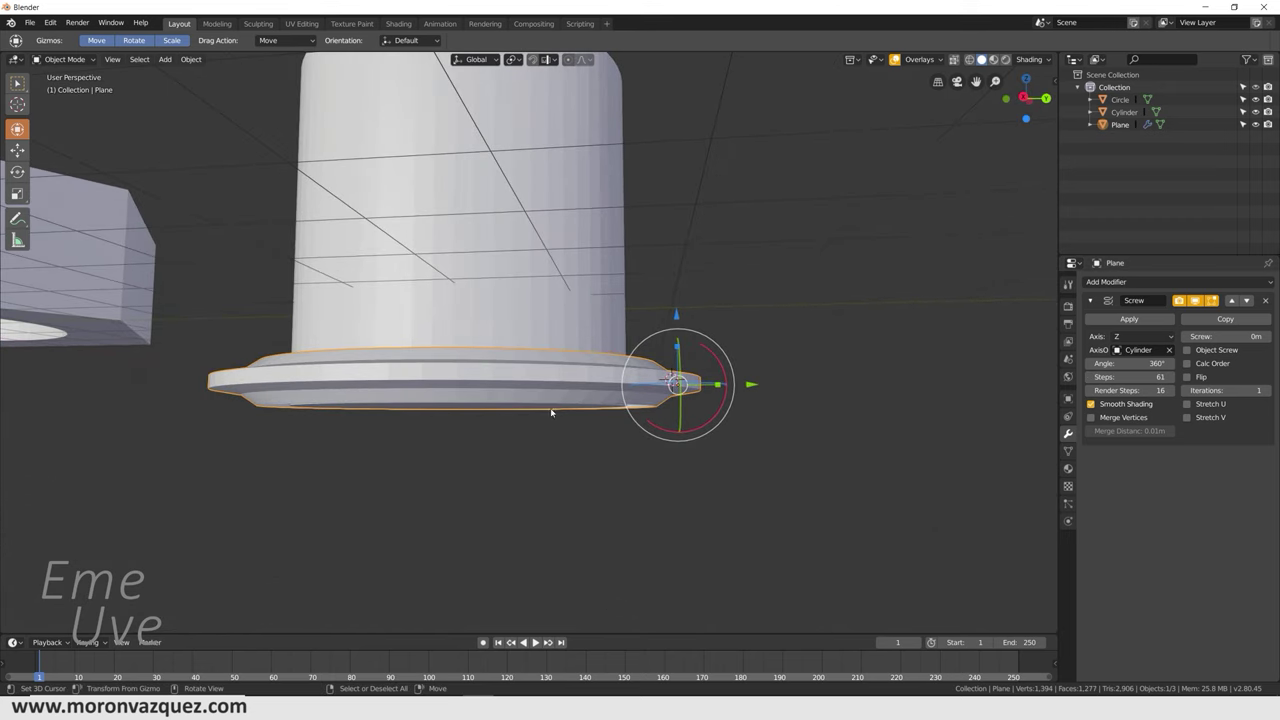
left_click_drag(677, 314, 677, 318)
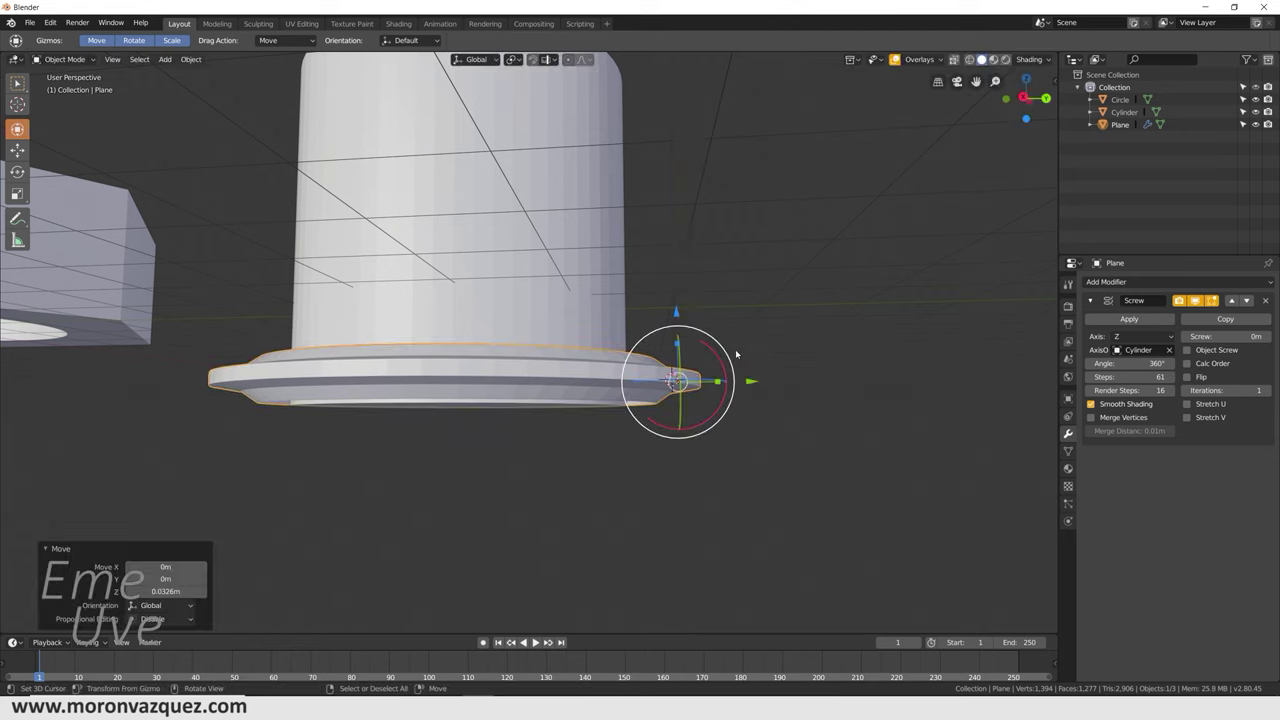
middle_click_drag(680, 380, 786, 380)
double_click(1146, 377)
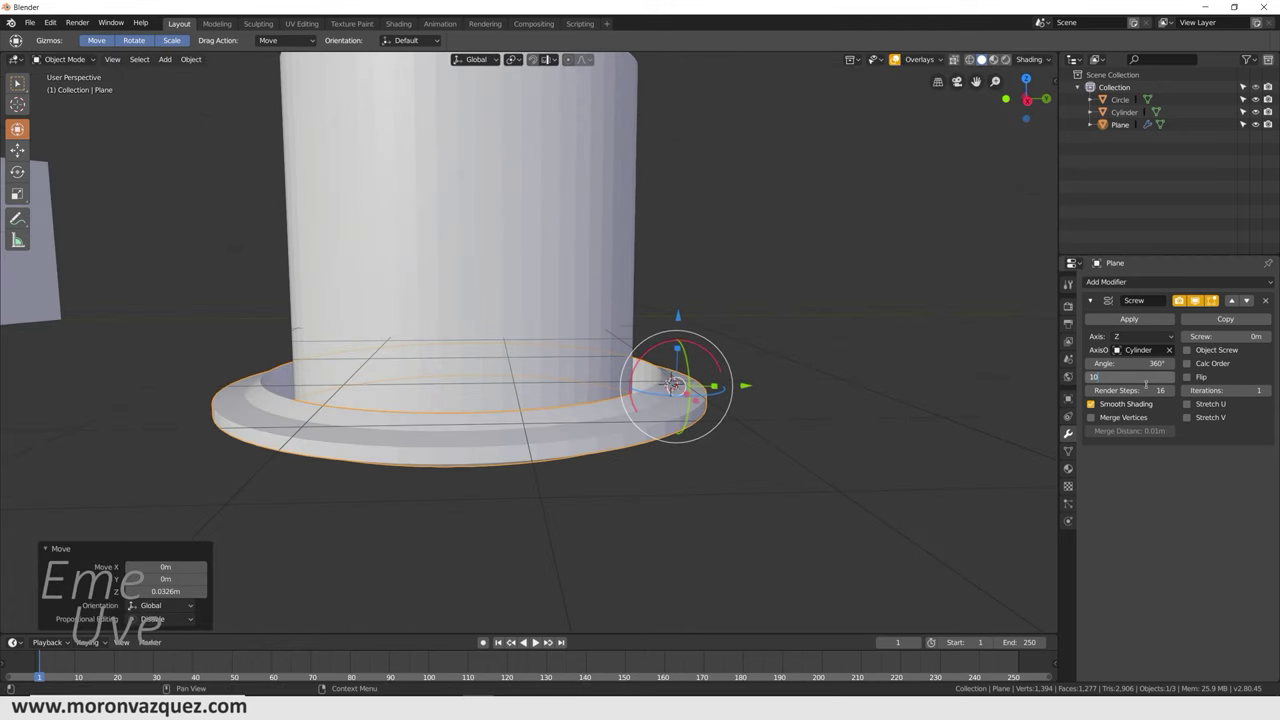
- Enter 100 as the Screw modifier's Steps and orbit to inspect the smoother ring
key("Return")
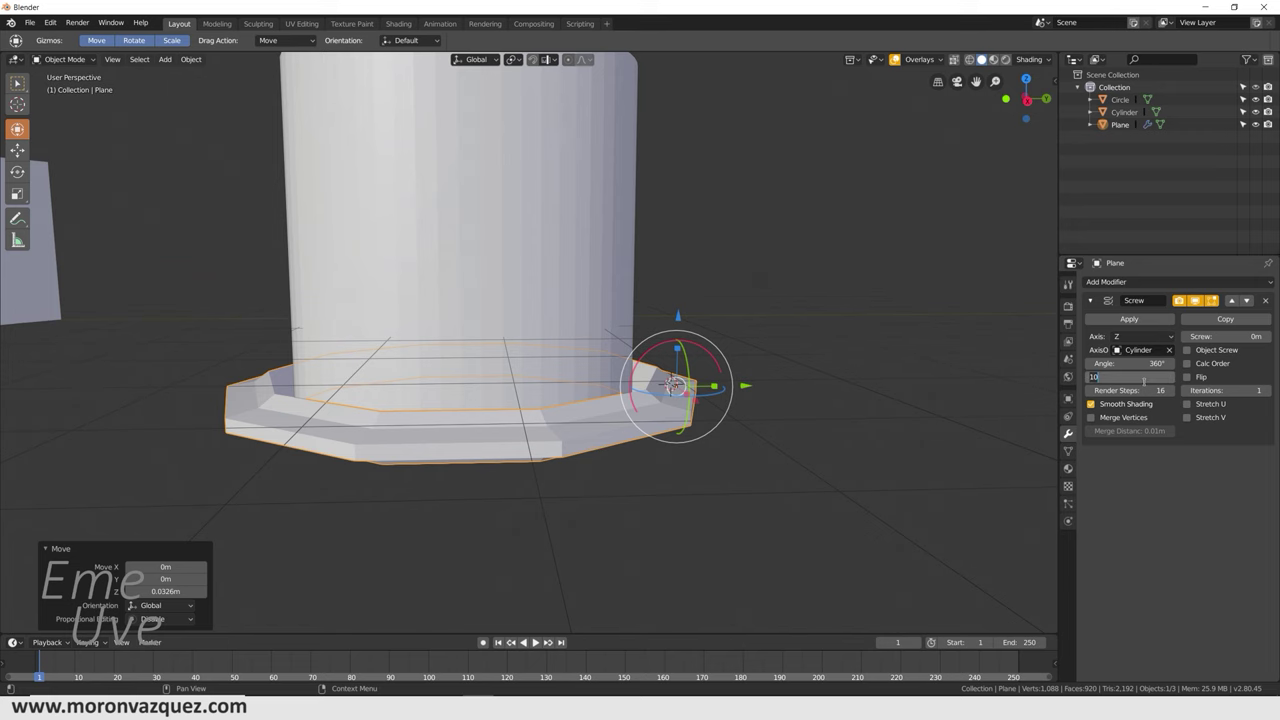
type("0")
key("Return")
middle_click_drag(1000, 437, 1135, 384)
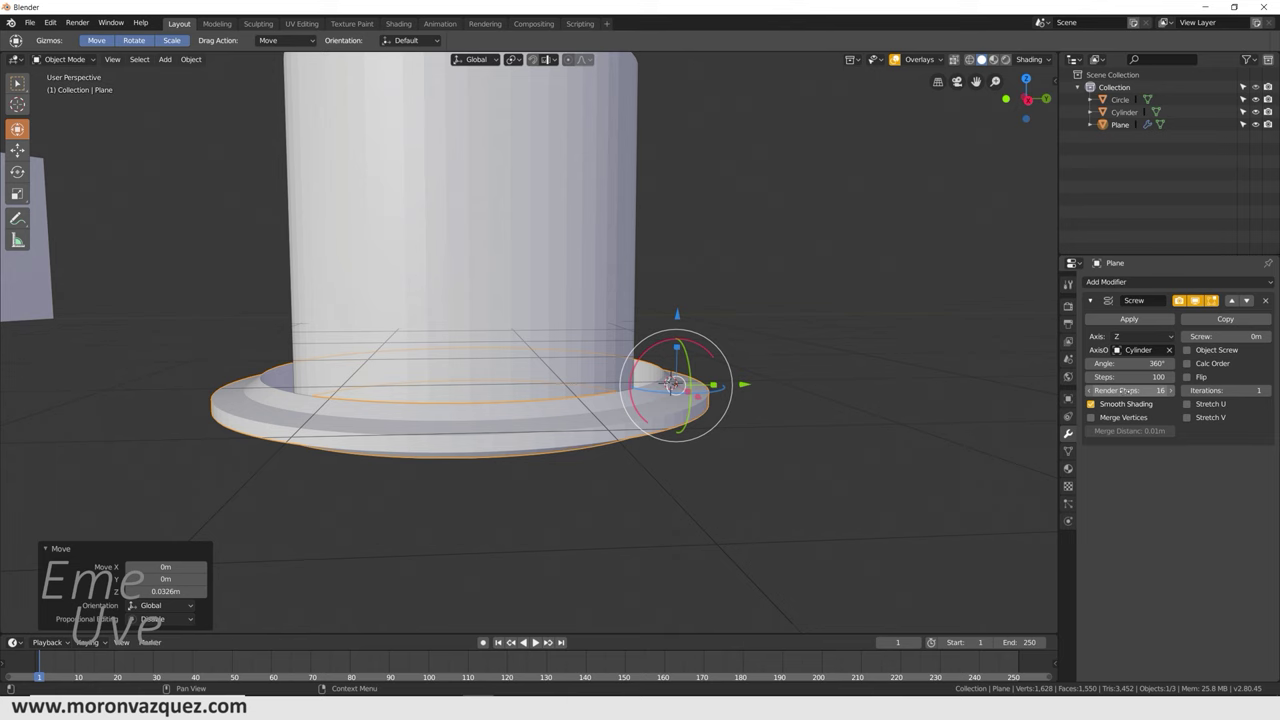
middle_click_drag(800, 410, 527, 456)
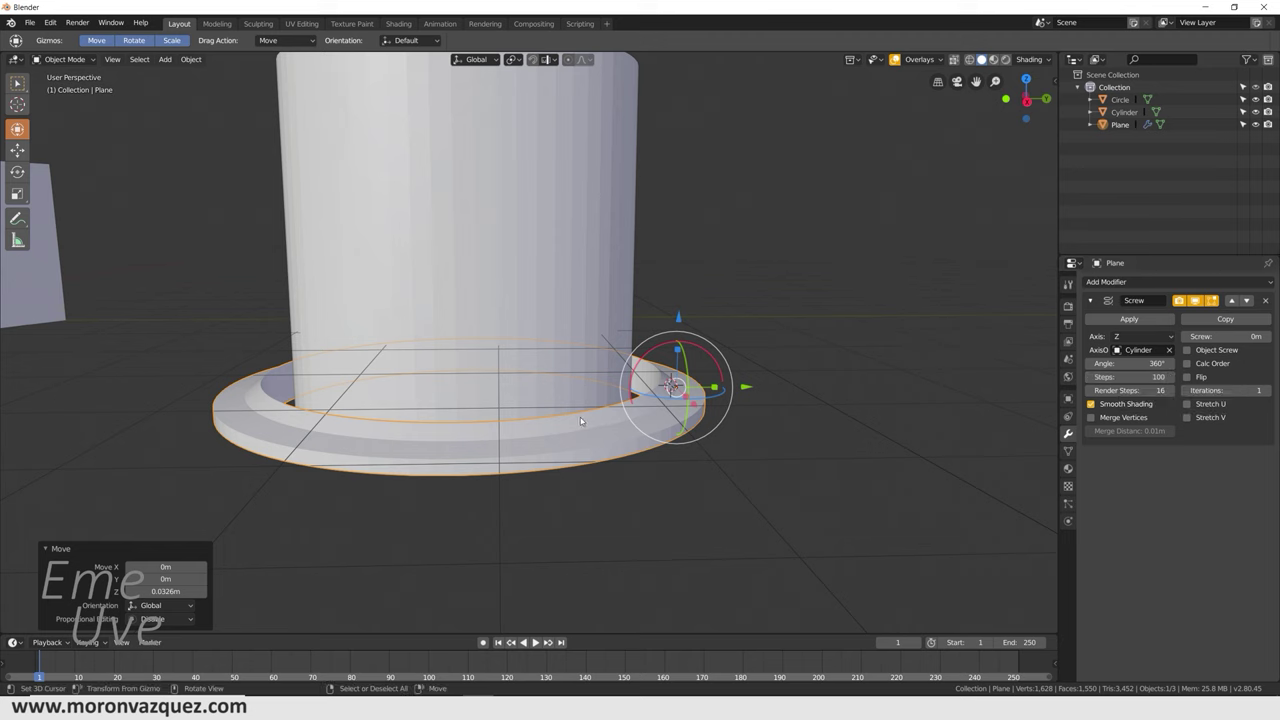
middle_click_drag(719, 421, 756, 460)
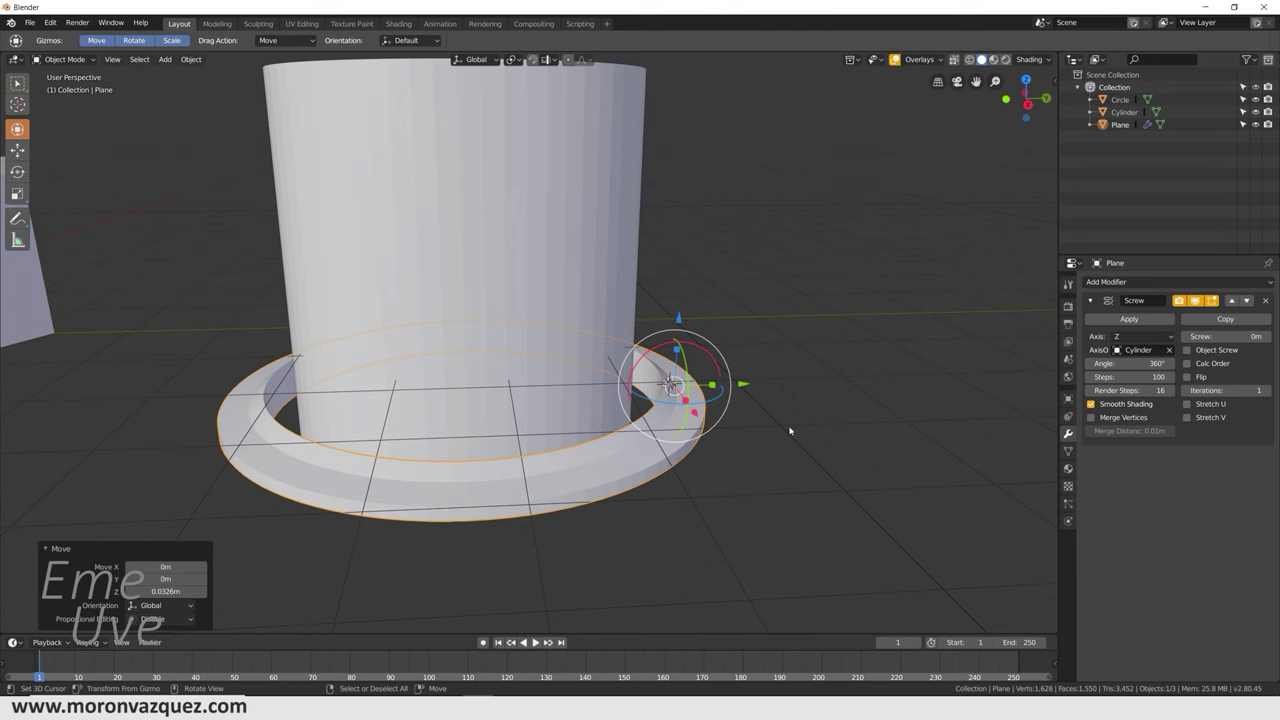
middle_click_drag(814, 477, 817, 470)
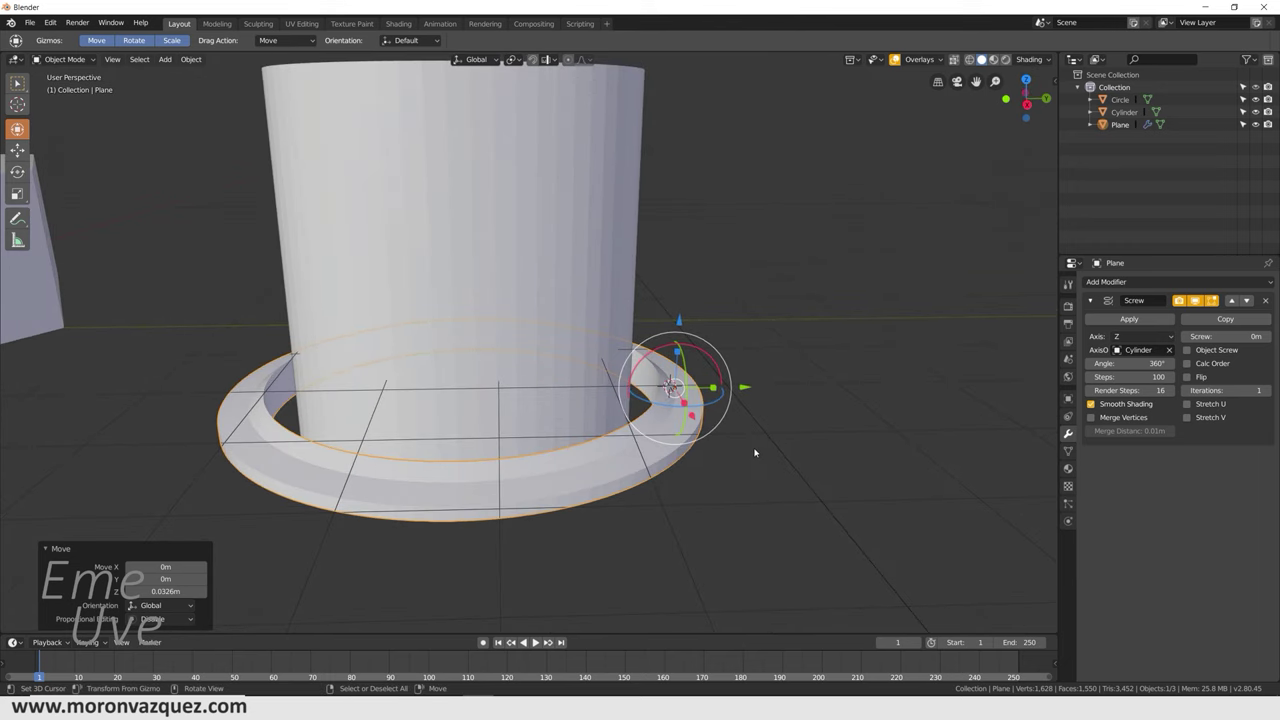
middle_click_drag(755, 452, 753, 462)
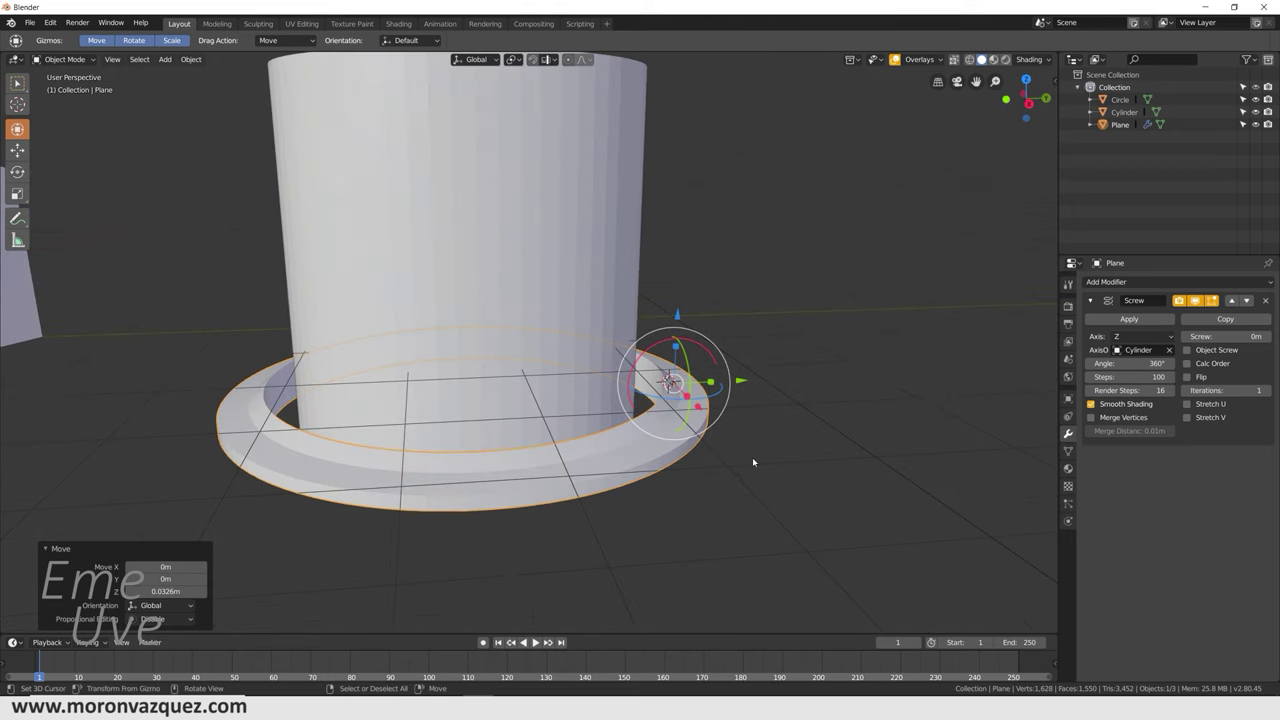
- Scale the ring to 0.696, slide it on Y and Z against the cylinder, and raise the screw height
key("s")
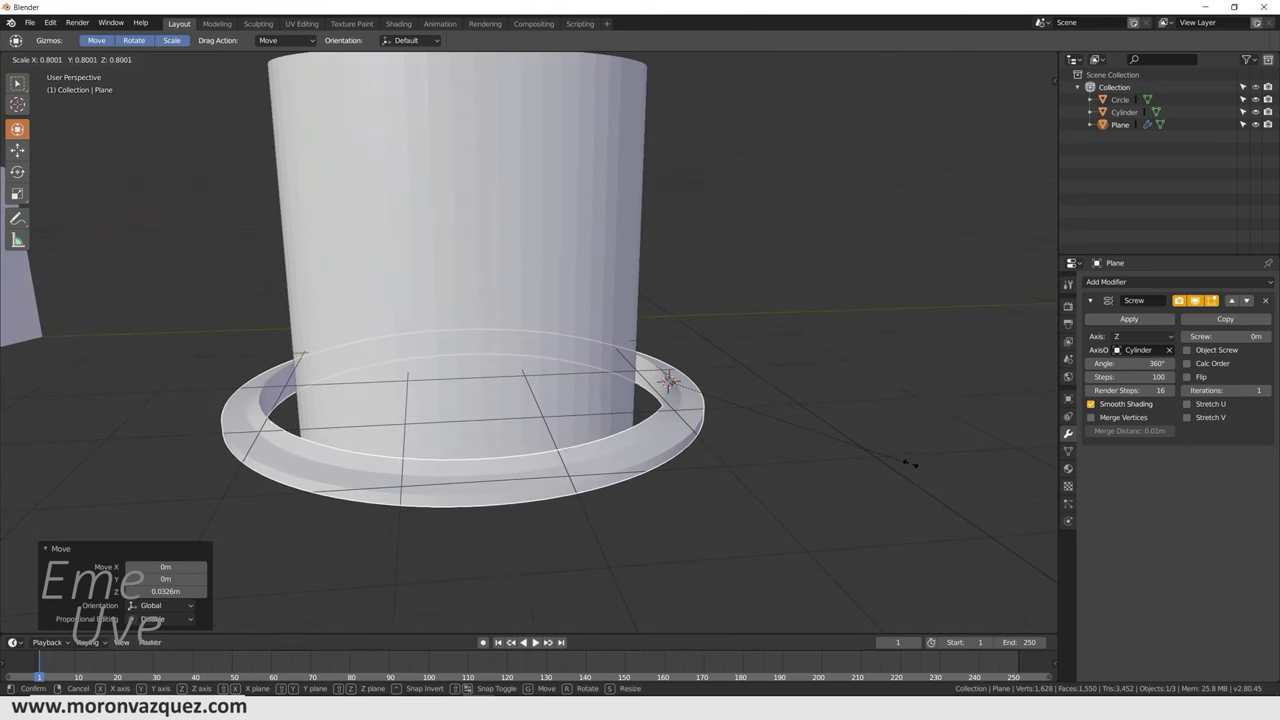
left_click(878, 452)
mouse_move(880, 449)
middle_mouse_down()
mouse_move(880, 430)
mouse_move(883, 451)
middle_mouse_up()
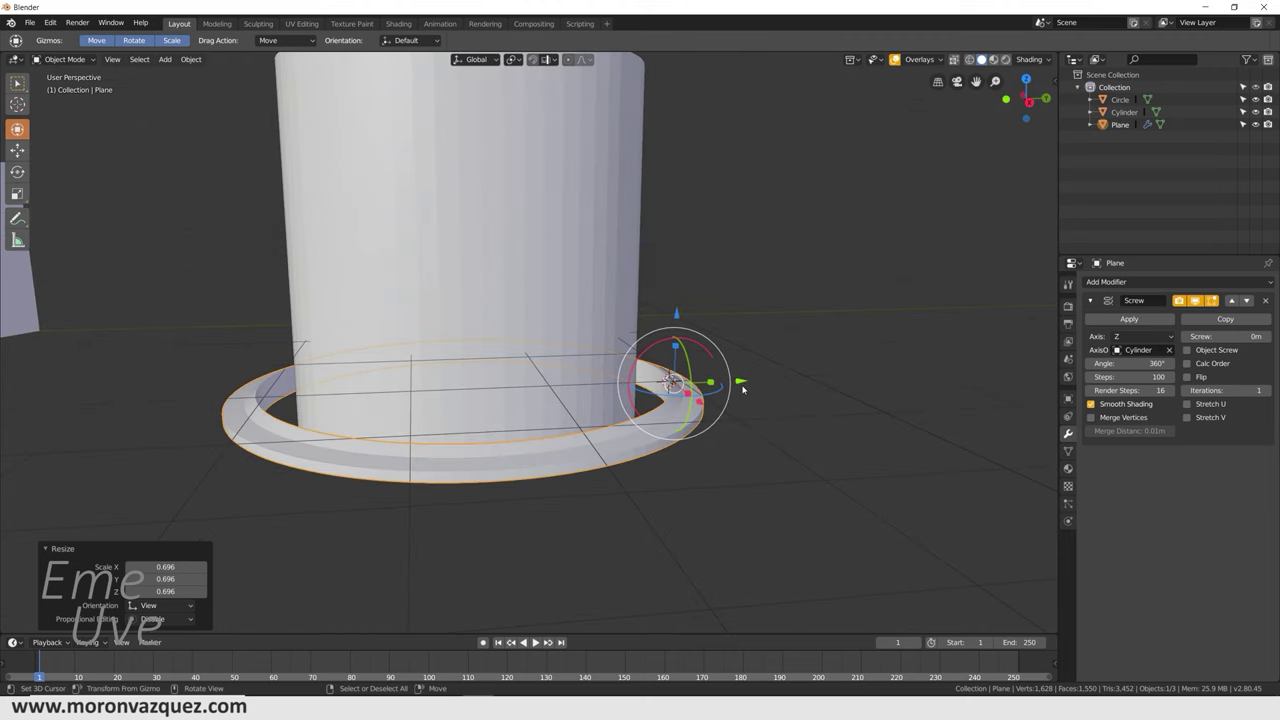
mouse_move(741, 384)
left_mouse_down()
mouse_move(705, 385)
mouse_move(714, 423)
left_mouse_up()
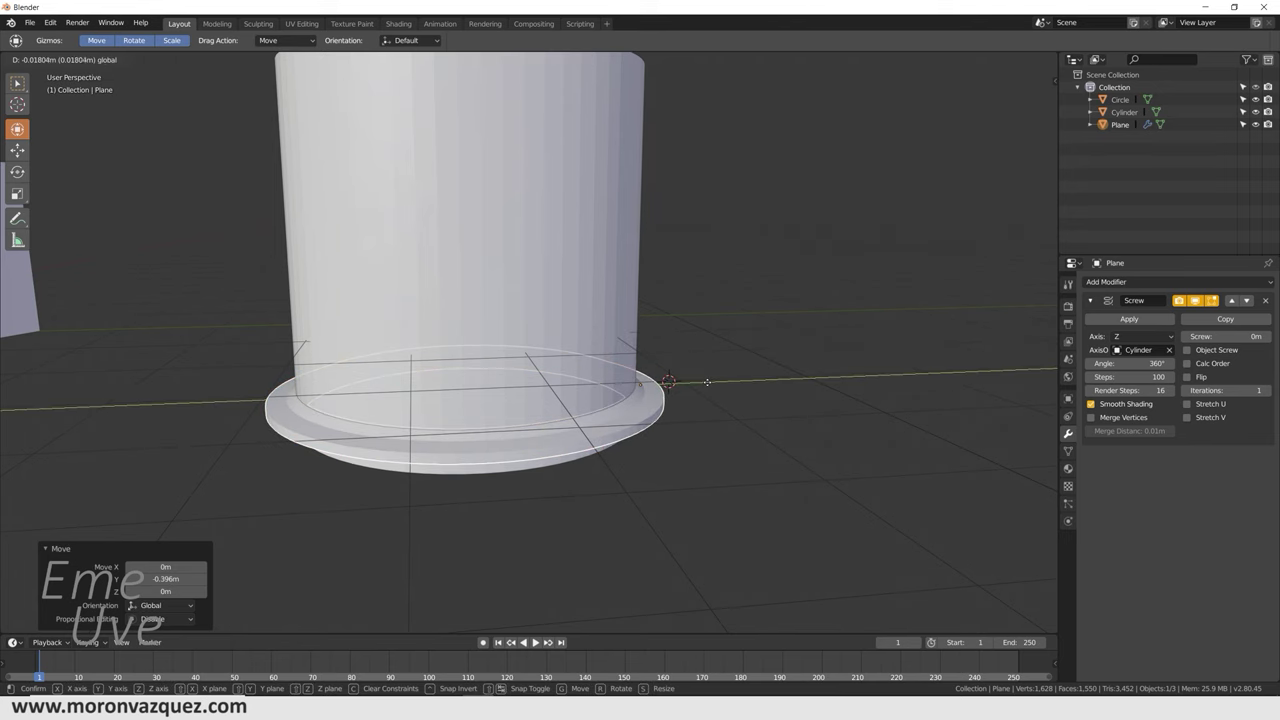
middle_click_drag(714, 423, 717, 422)
left_click_drag(642, 345, 645, 370)
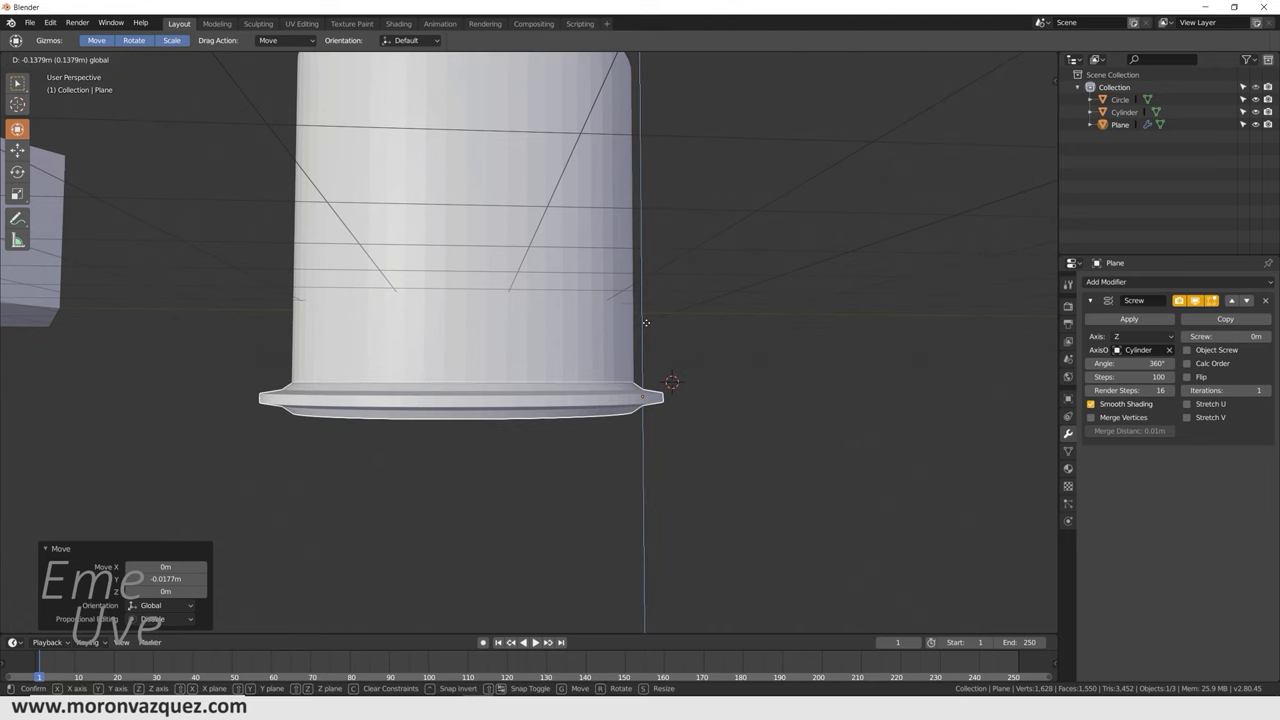
middle_click_drag(777, 383, 758, 405)
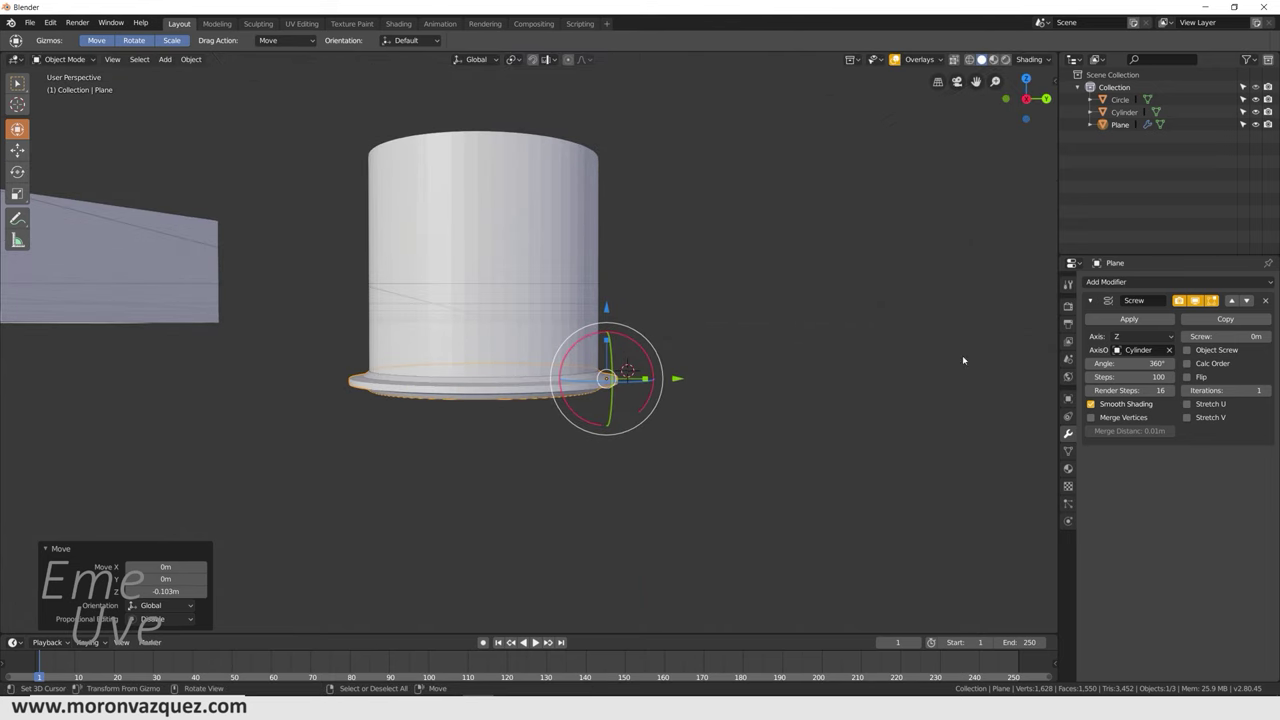
left_click_drag(1234, 340, 1220, 336)
- Set Screw to 4.2 m and Iterations to 4, then apply the Screw modifier
left_click_drag(1234, 390, 1245, 390)
mouse_move(760, 330)
middle_mouse_down()
mouse_move(720, 320)
mouse_move(923, 320)
mouse_move(923, 309)
mouse_move(918, 323)
middle_mouse_up()
left_click(1134, 321)
- Select the Cylinder and move it 4.1 m up Z, clear of the thread
middle_click_drag(700, 330, 600, 330)
left_click(570, 170)
left_click_drag(570, 120, 570, 40)
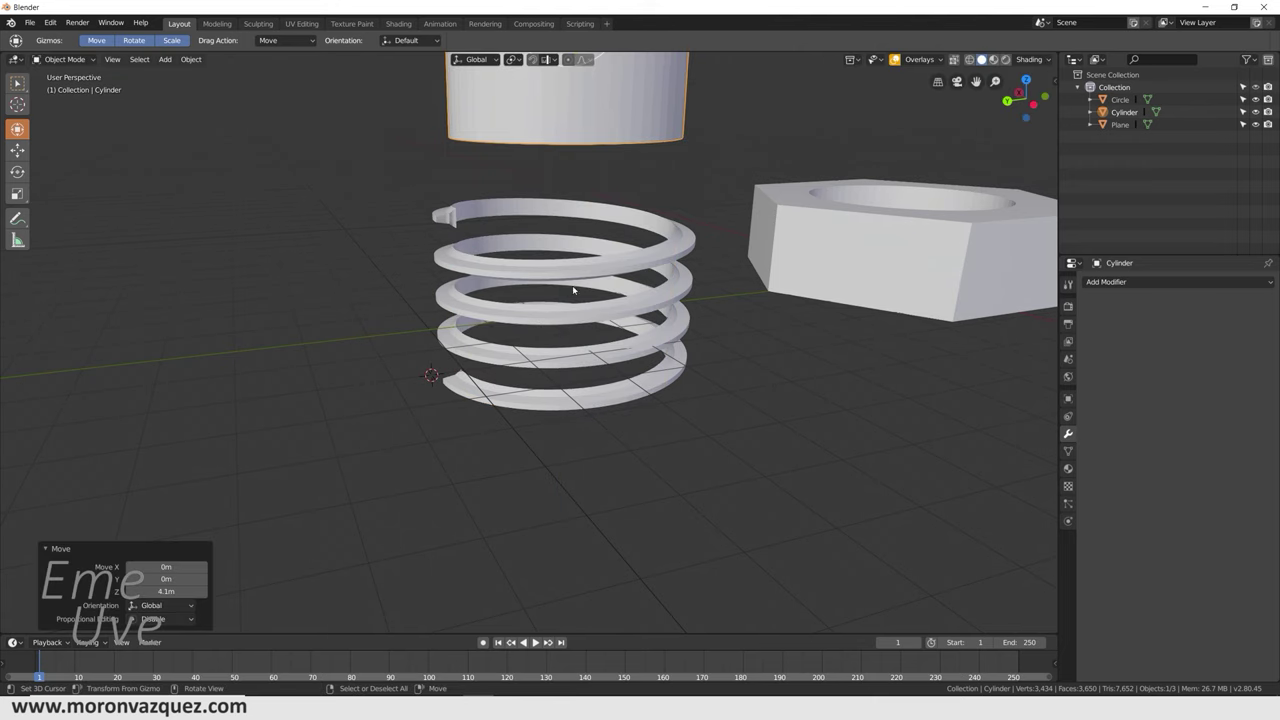
middle_click_drag(600, 275, 688, 370, "shift")
scroll(688, 370, "up", 3)
scroll(688, 370, "up", 3)
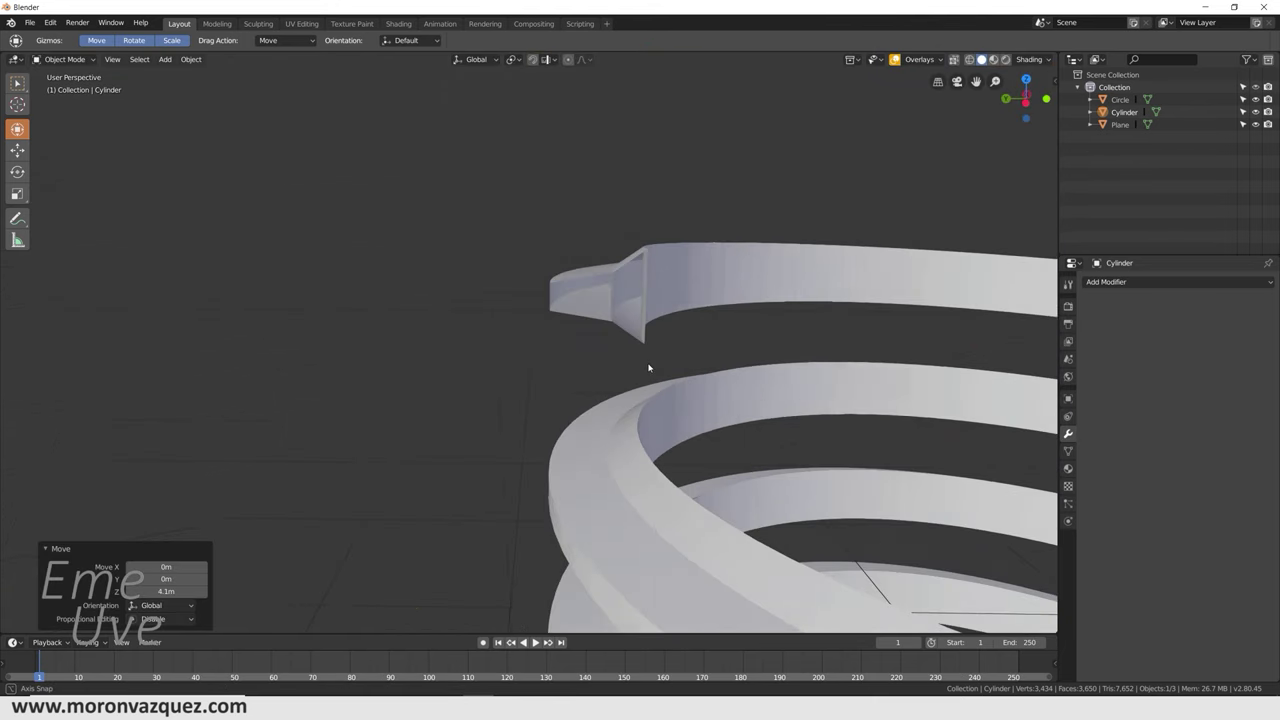